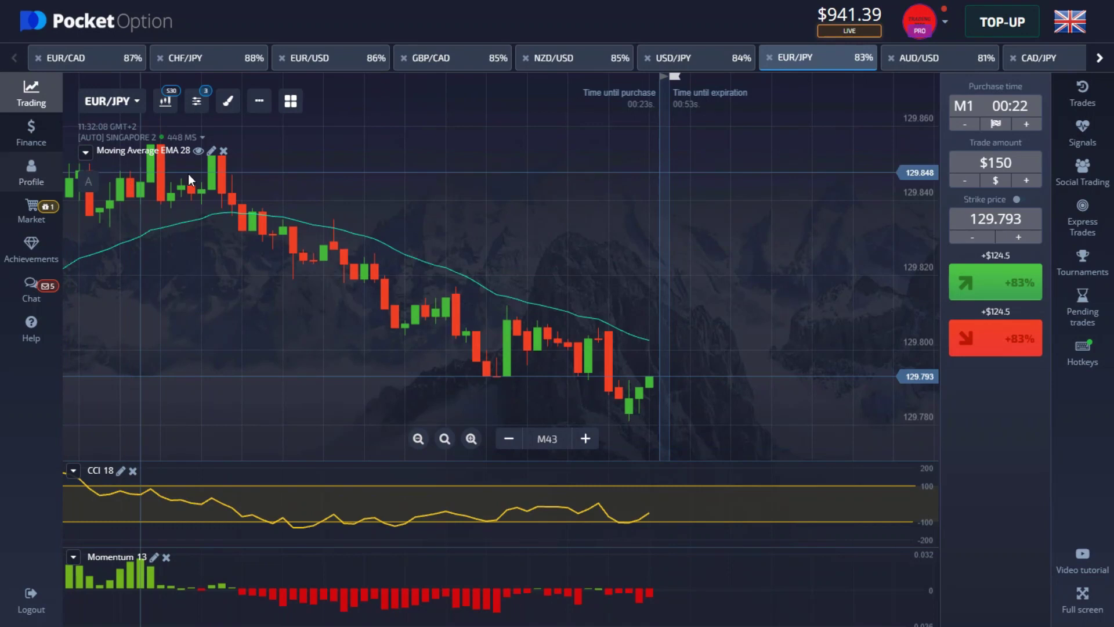
- Examine the input settings of the Moving Average, CCI and Momentum indicators and the list of all available indicators
left_click(211, 151)
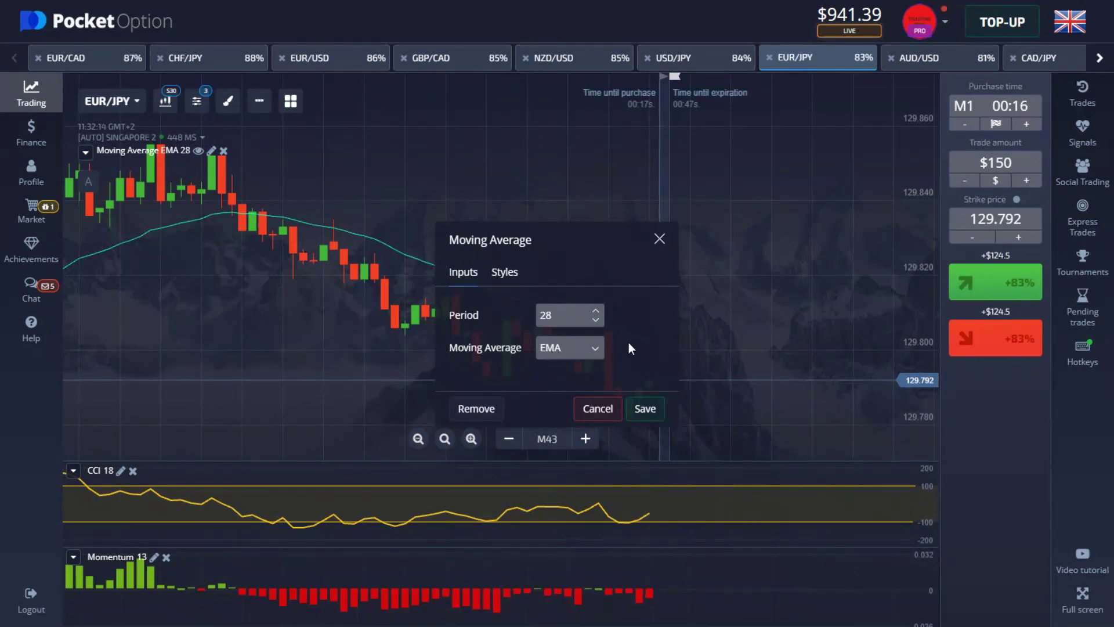
left_click(646, 408)
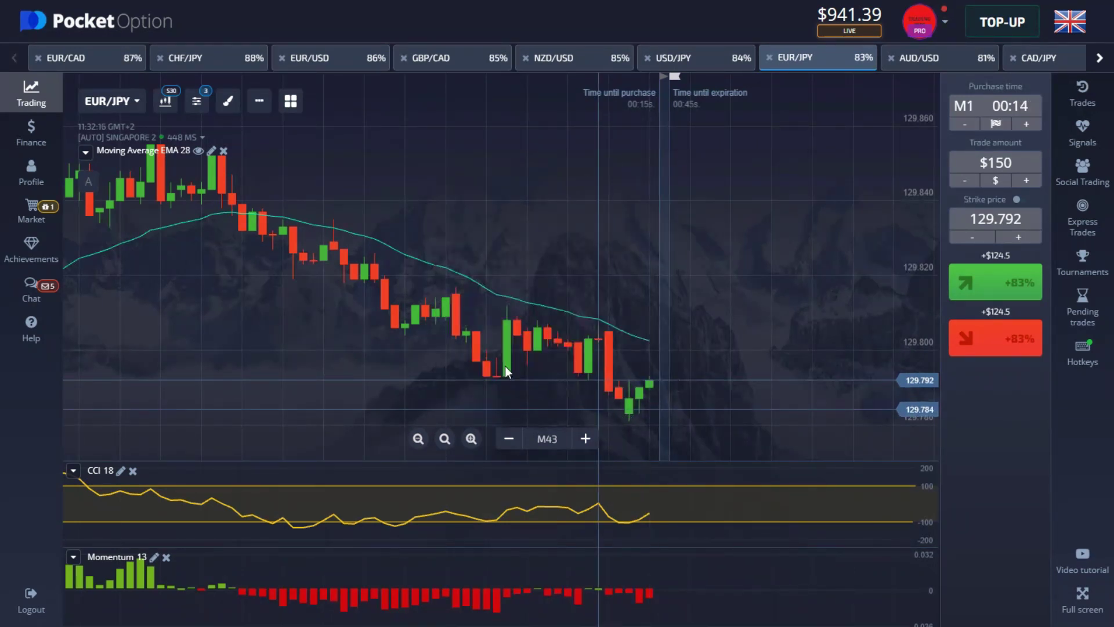
left_click(121, 471)
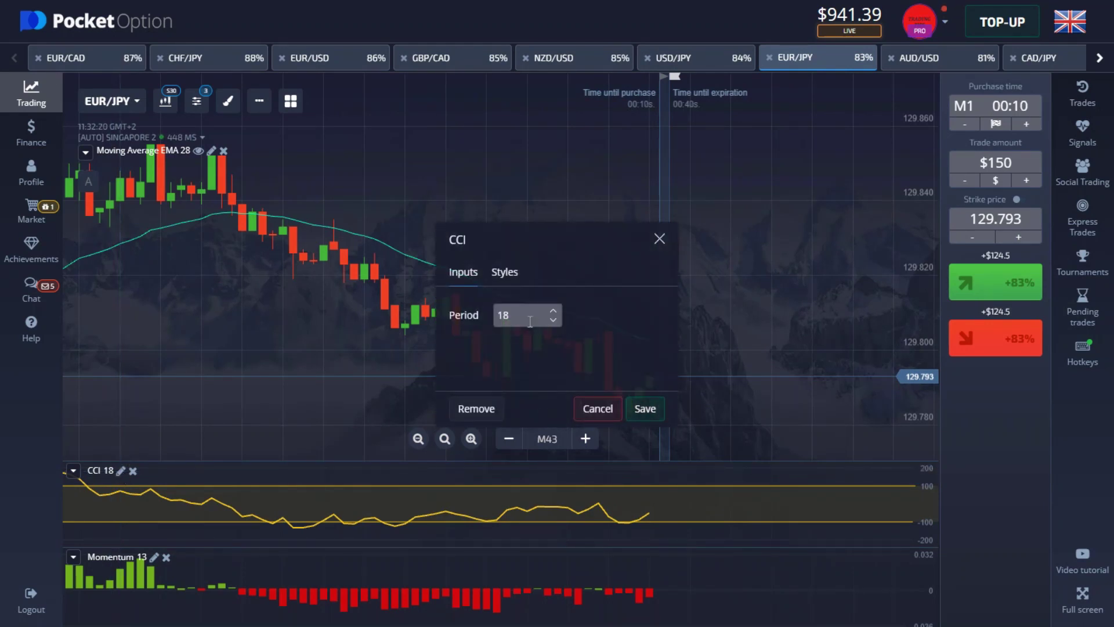
left_click(646, 409)
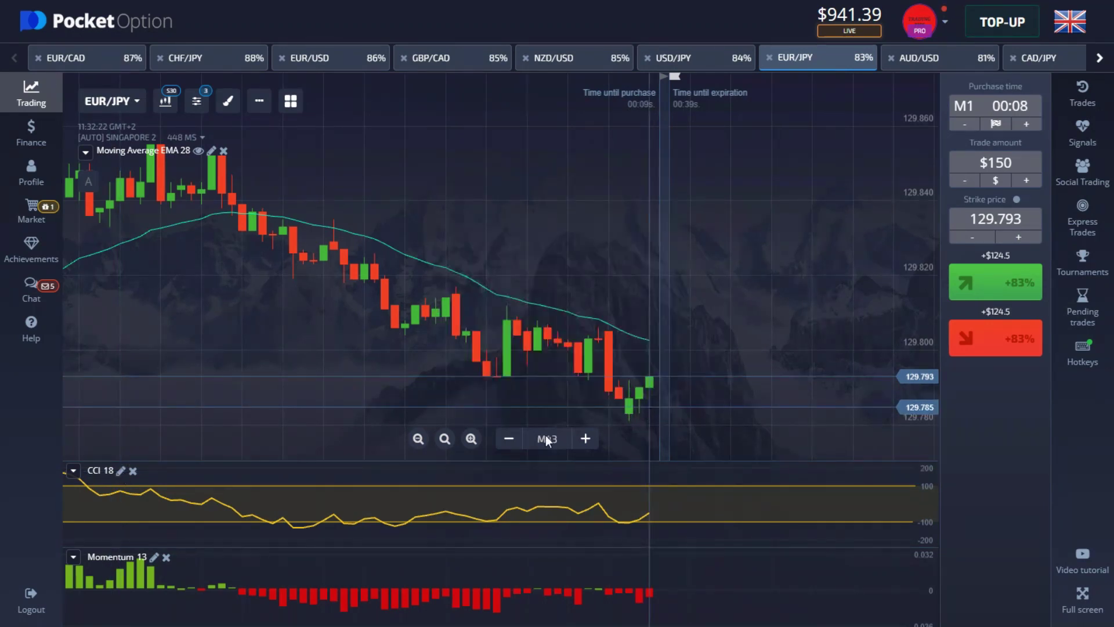
left_click(154, 557)
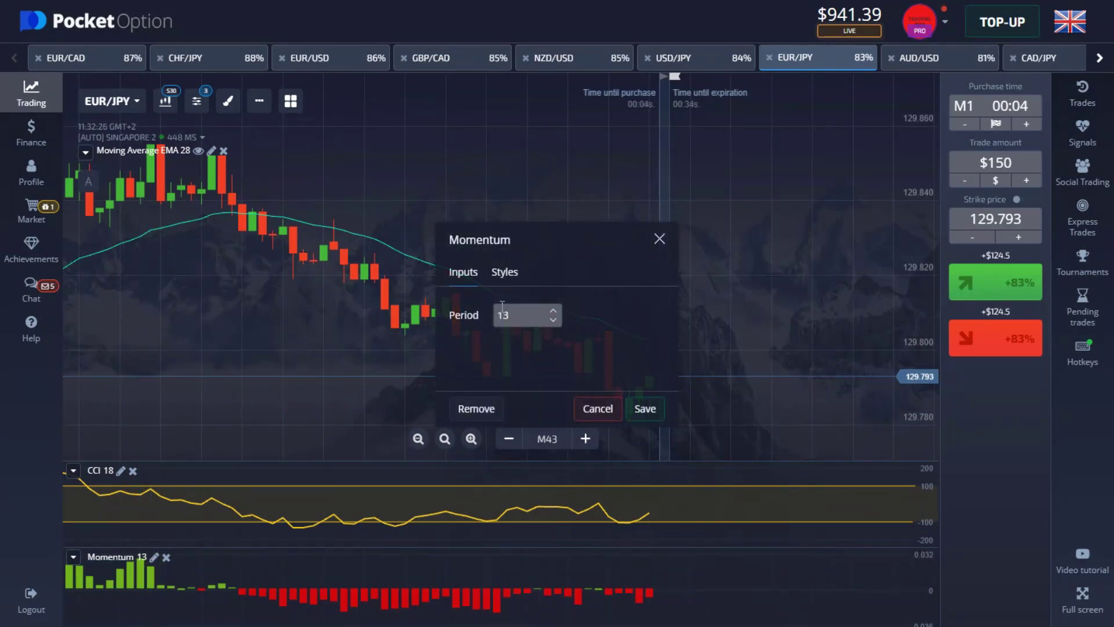
left_click(648, 407)
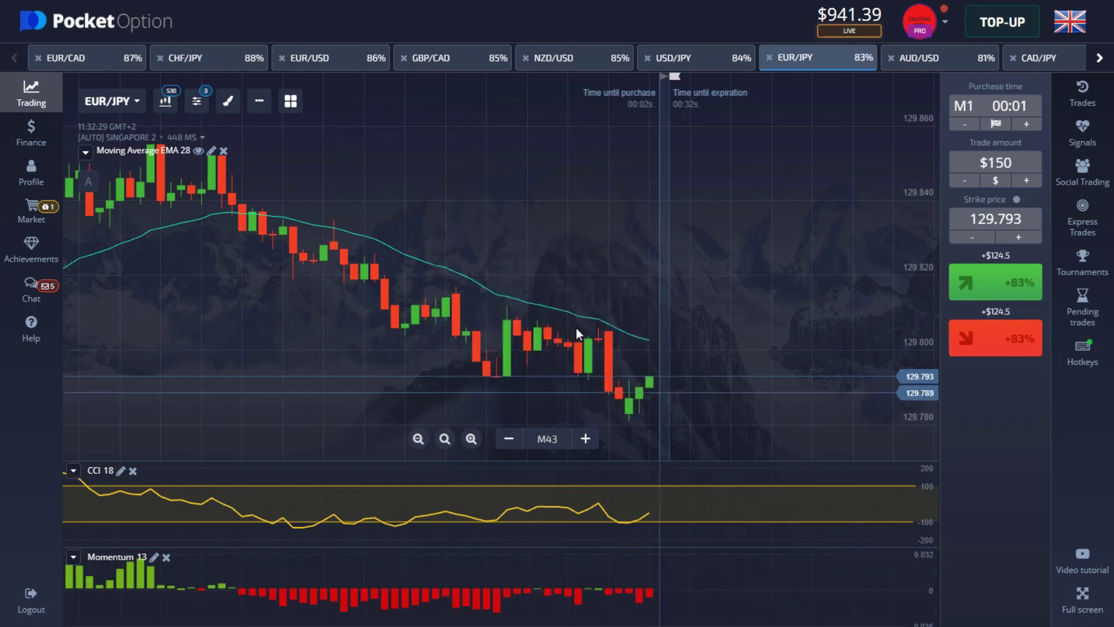
left_click(197, 106)
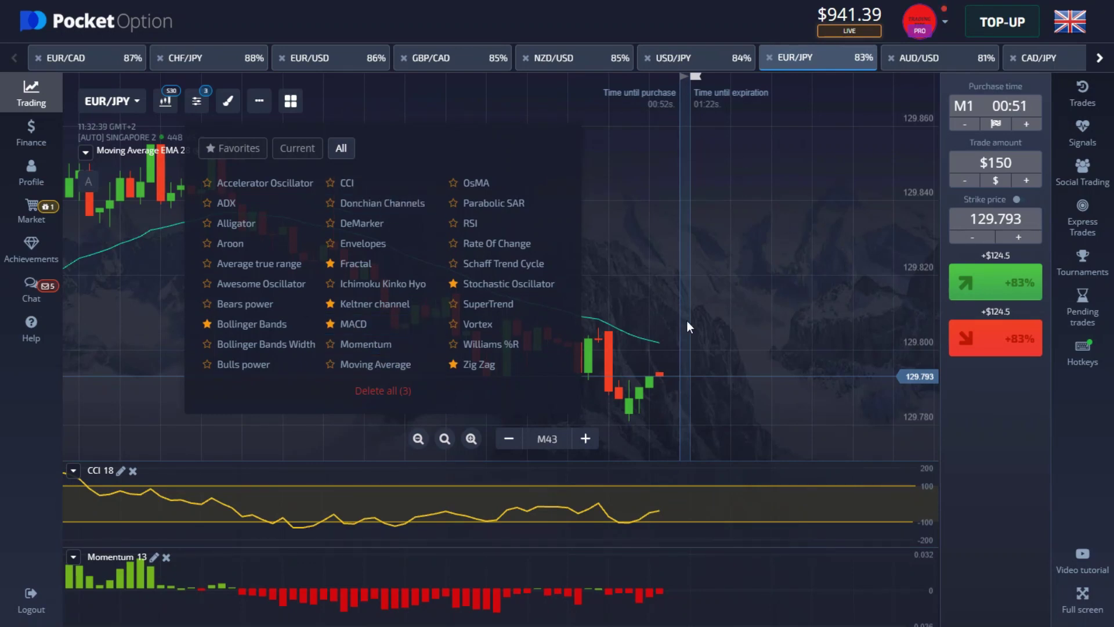
left_click(748, 223)
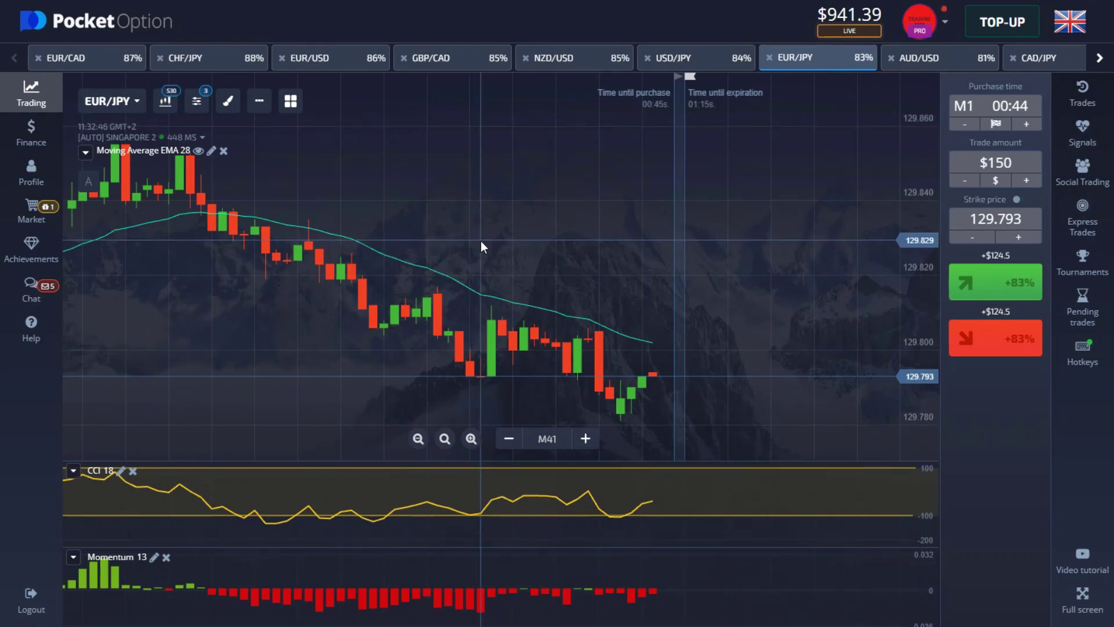
- Examine the recent and earlier EUR/JPY price movement against the Moving Average, CCI and Momentum indicators
scroll(624, 264, "up", 2)
scroll(627, 260, "down", 3)
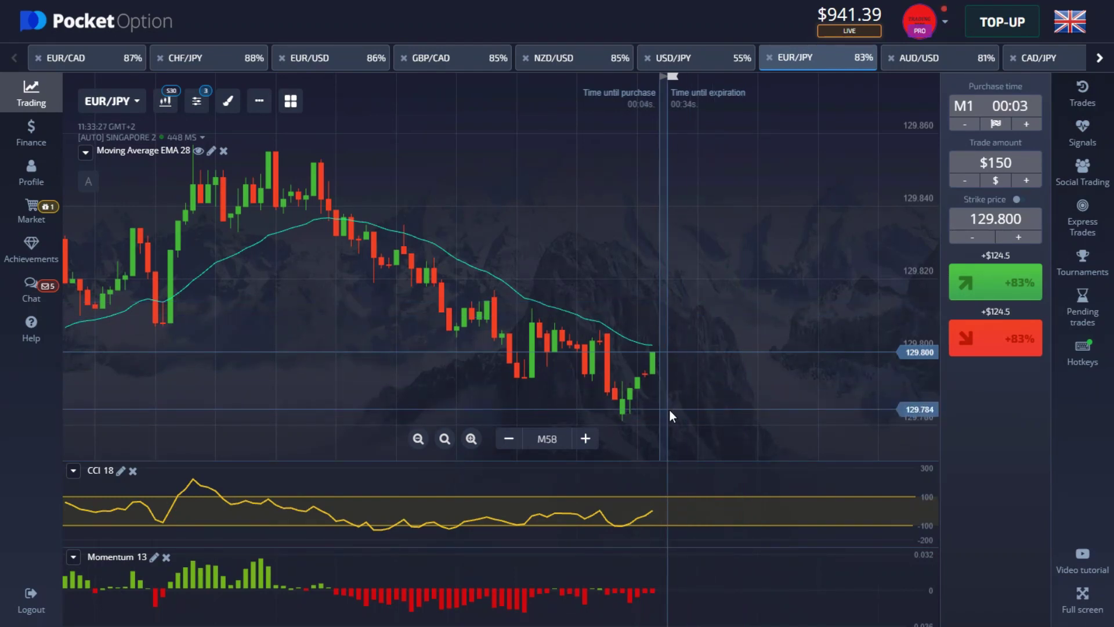
scroll(673, 406, "up", 3)
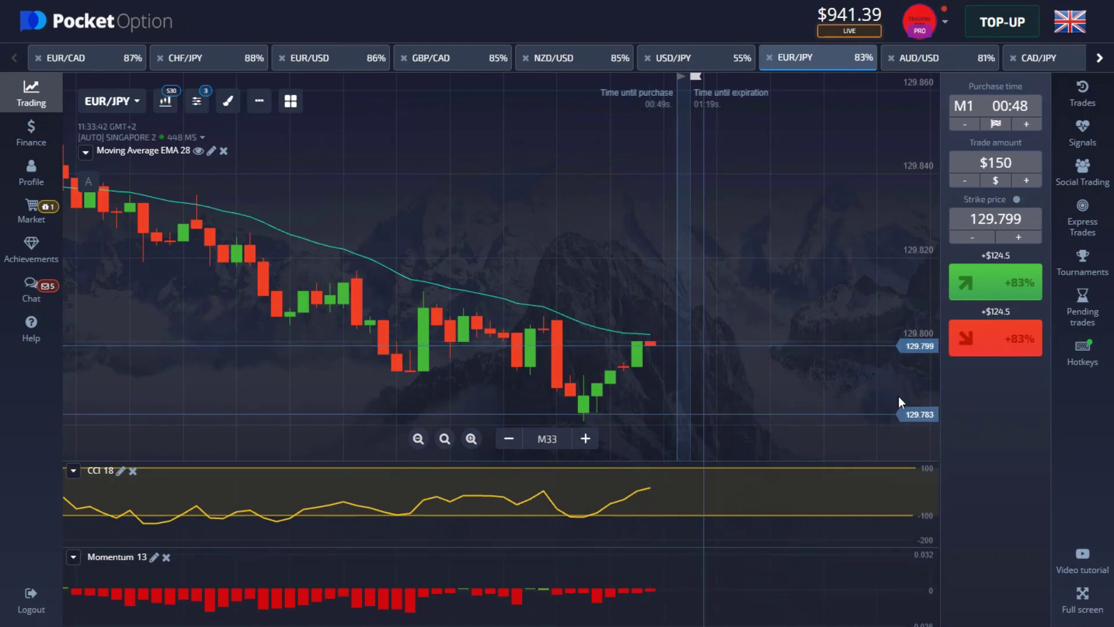
scroll(699, 319, "down", 2)
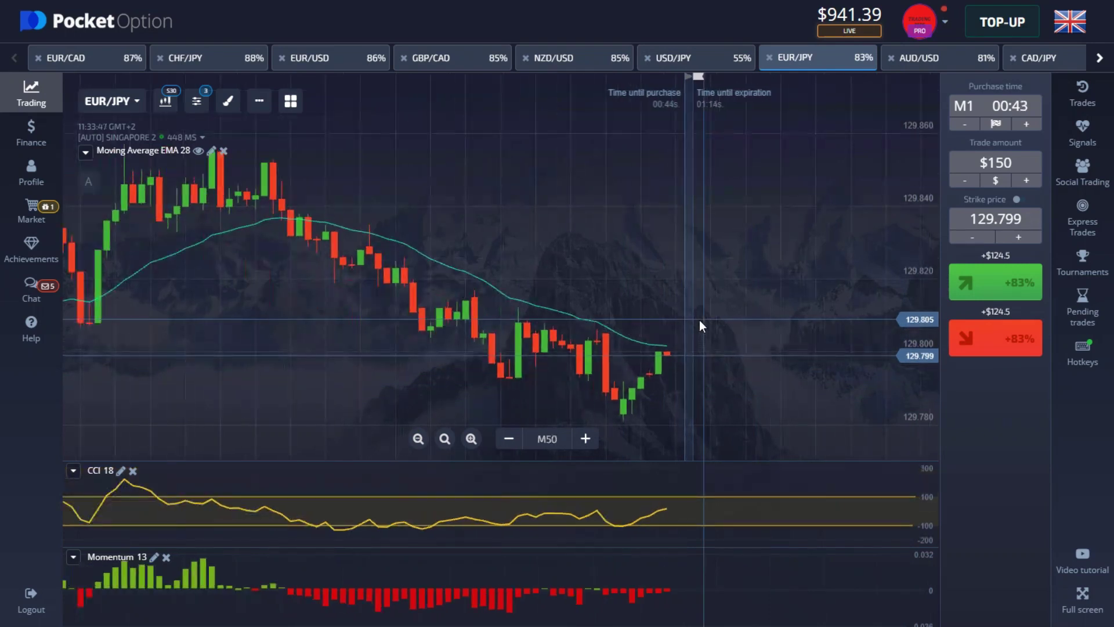
scroll(732, 328, "down", 1)
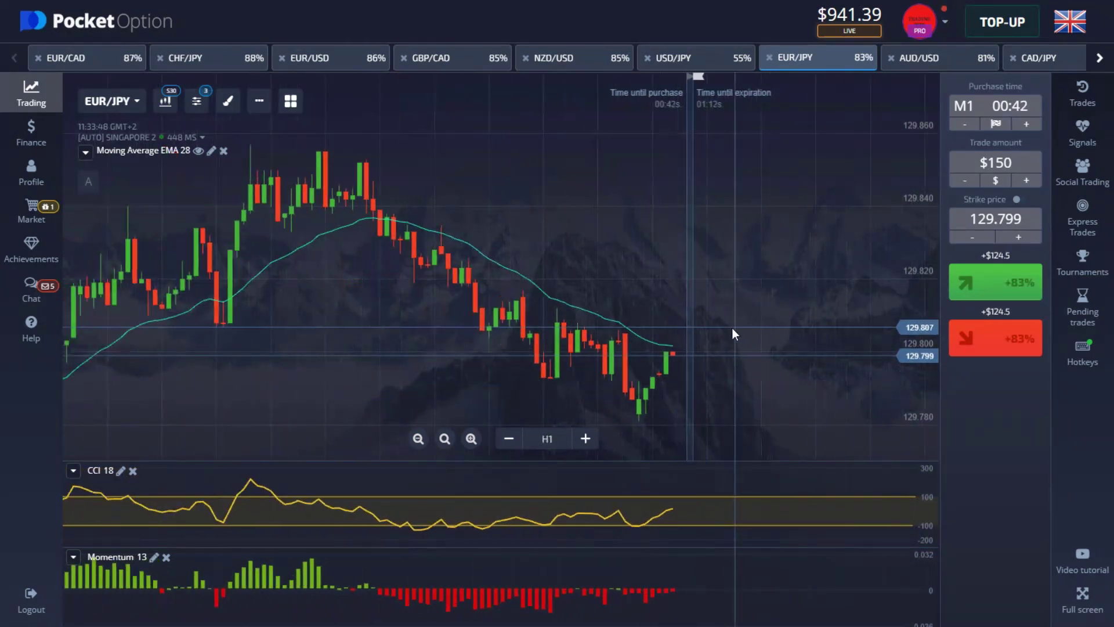
left_click_drag(239, 186, 690, 404)
left_click_drag(325, 381, 573, 373)
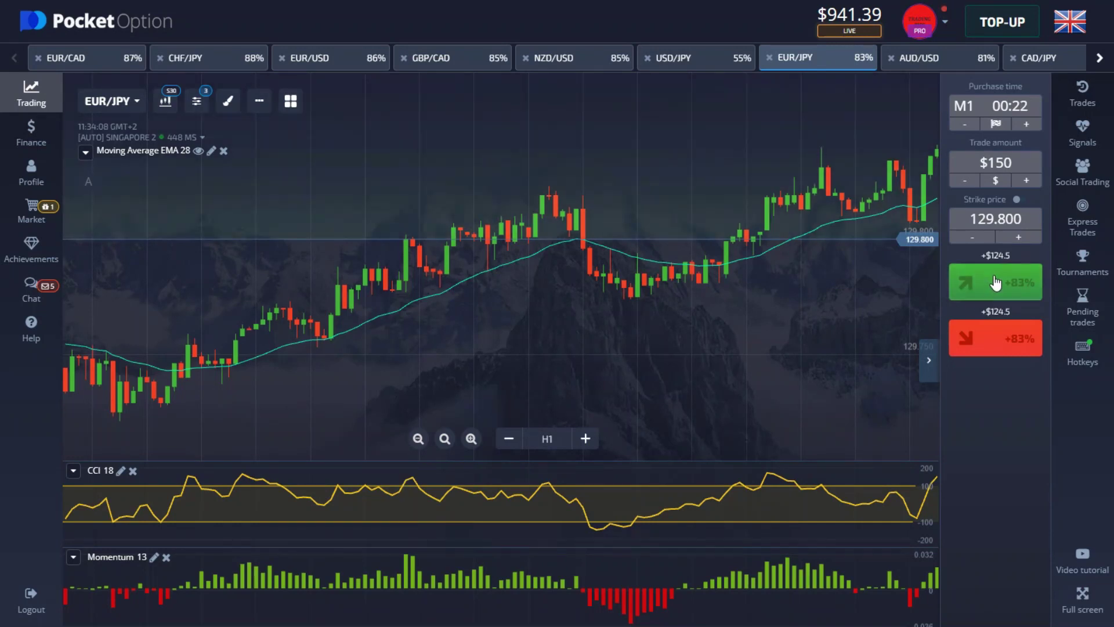
scroll(650, 395, "up", 2)
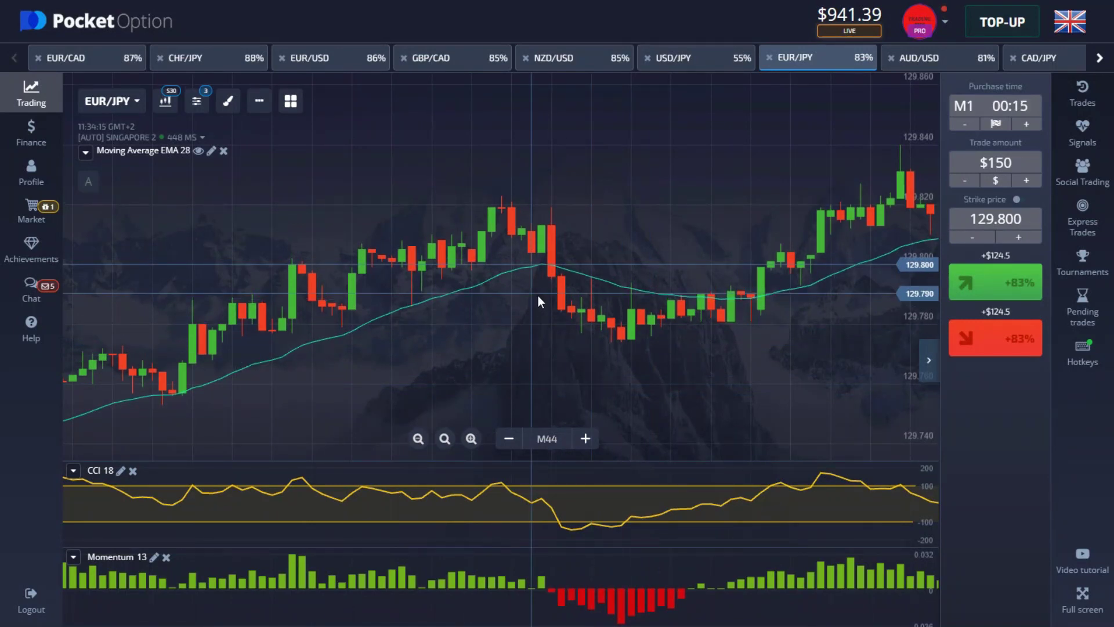
- Place a $150 M1 trade on a rising EUR/CAD price and dismiss its earnings notification
left_click(325, 65)
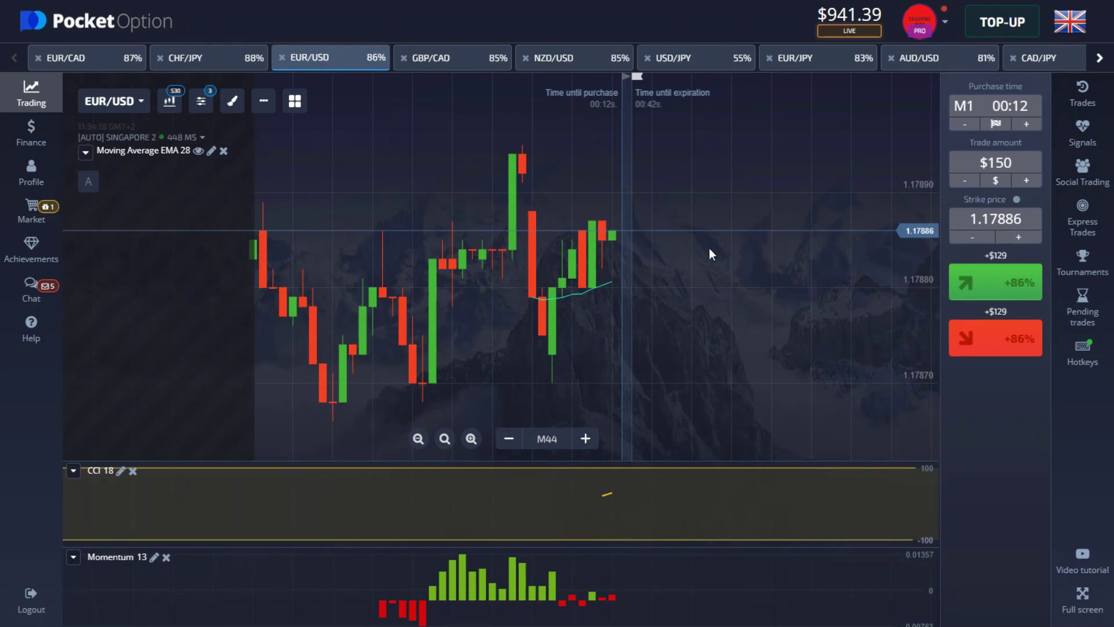
left_click(192, 63)
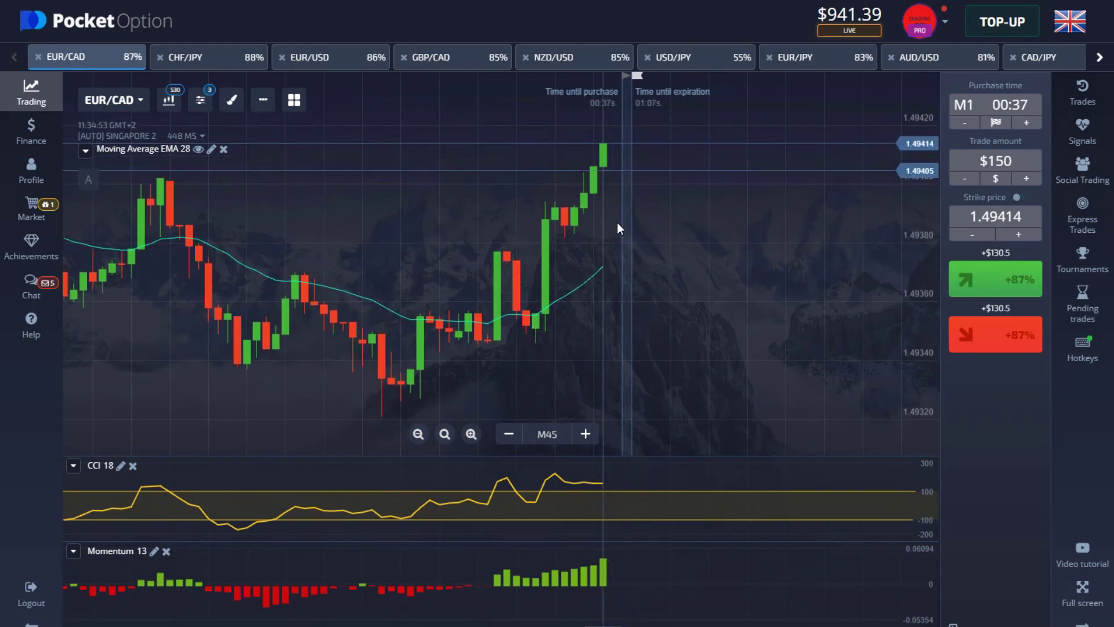
scroll(653, 188, "up", 2)
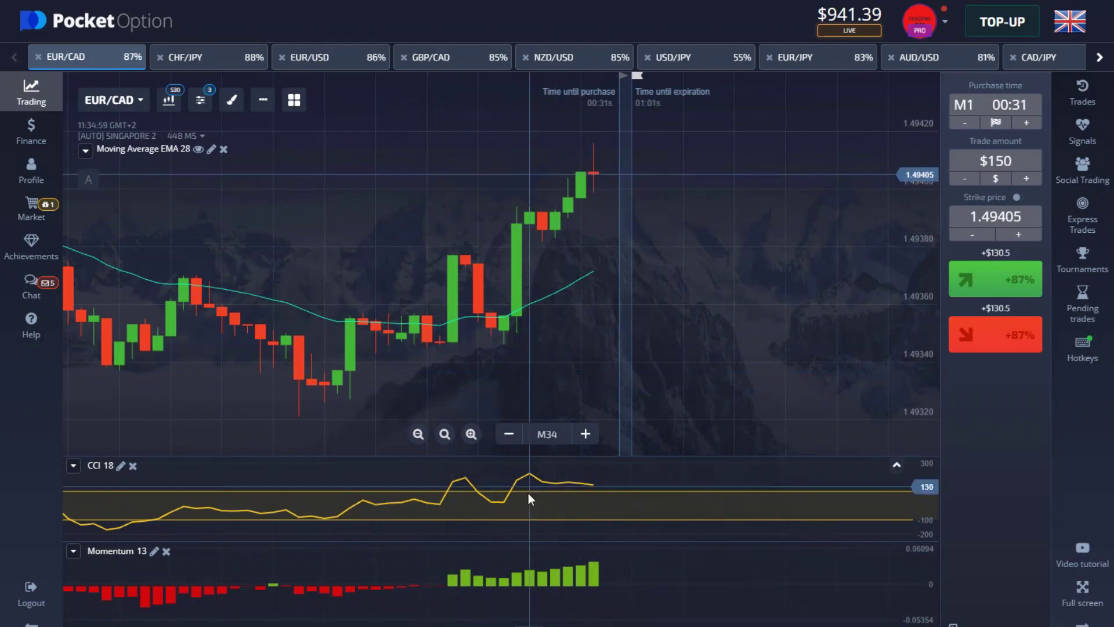
left_click(980, 290)
scroll(701, 249, "up", 3)
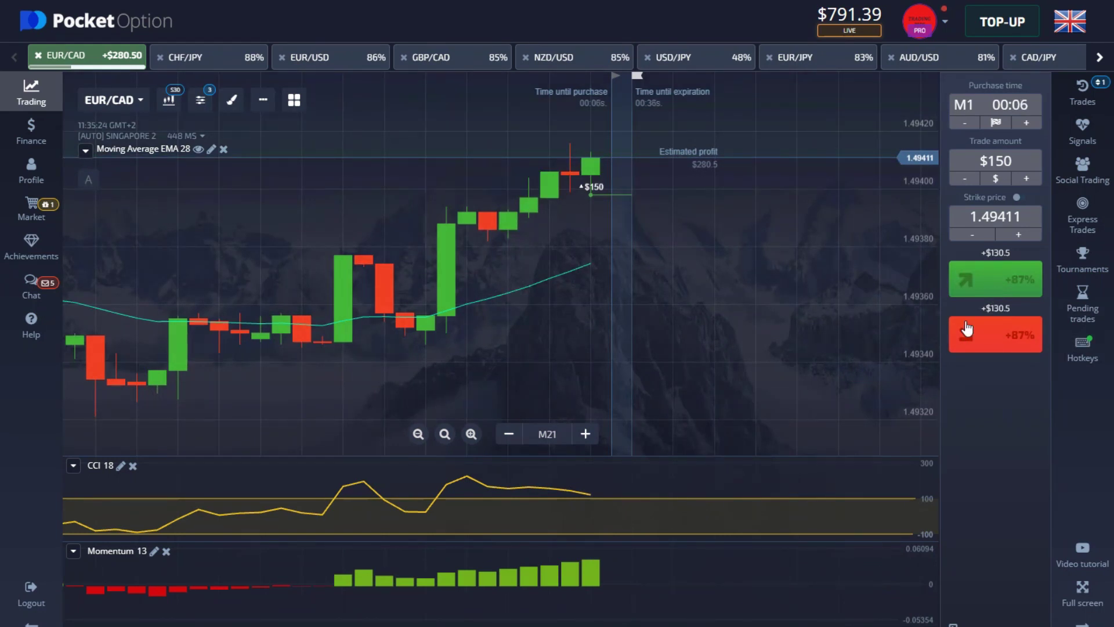
scroll(678, 304, "up", 3)
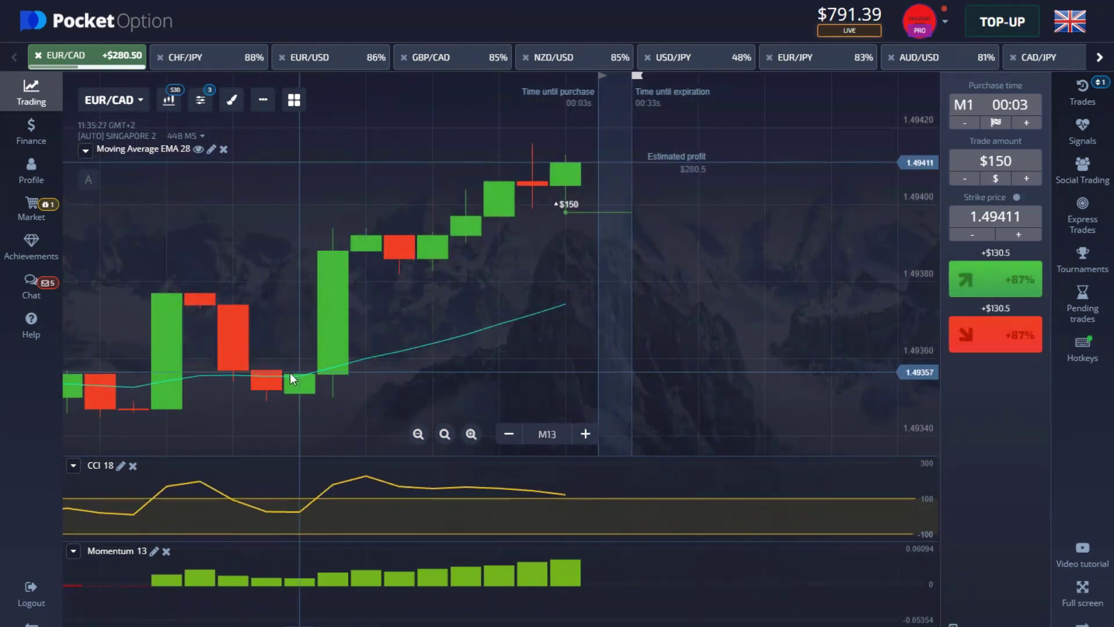
scroll(678, 169, "down", 2)
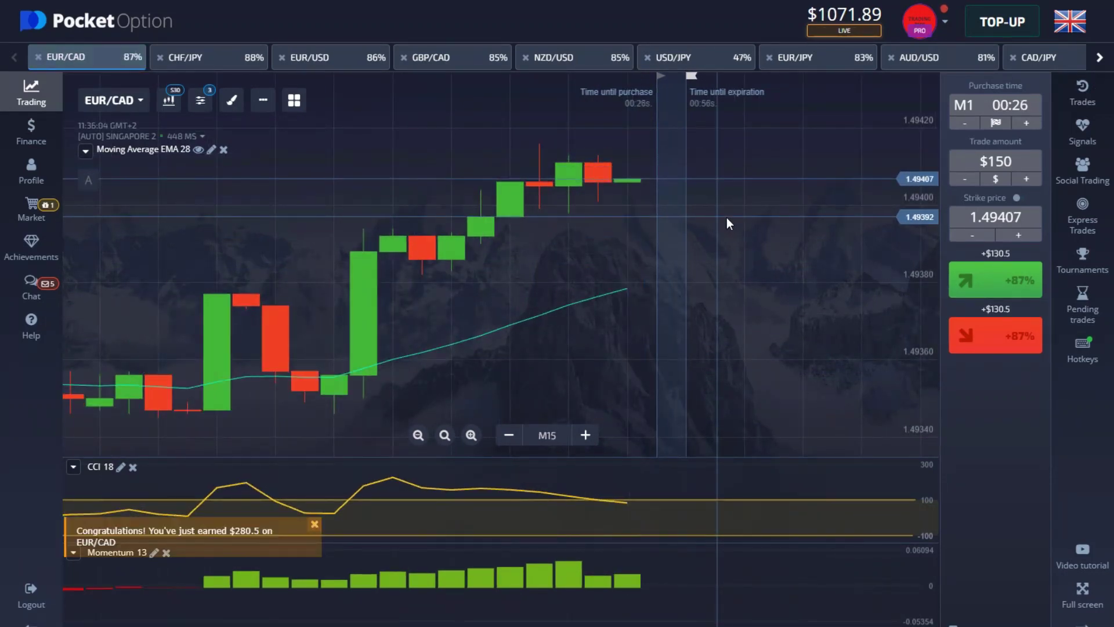
left_click(313, 526)
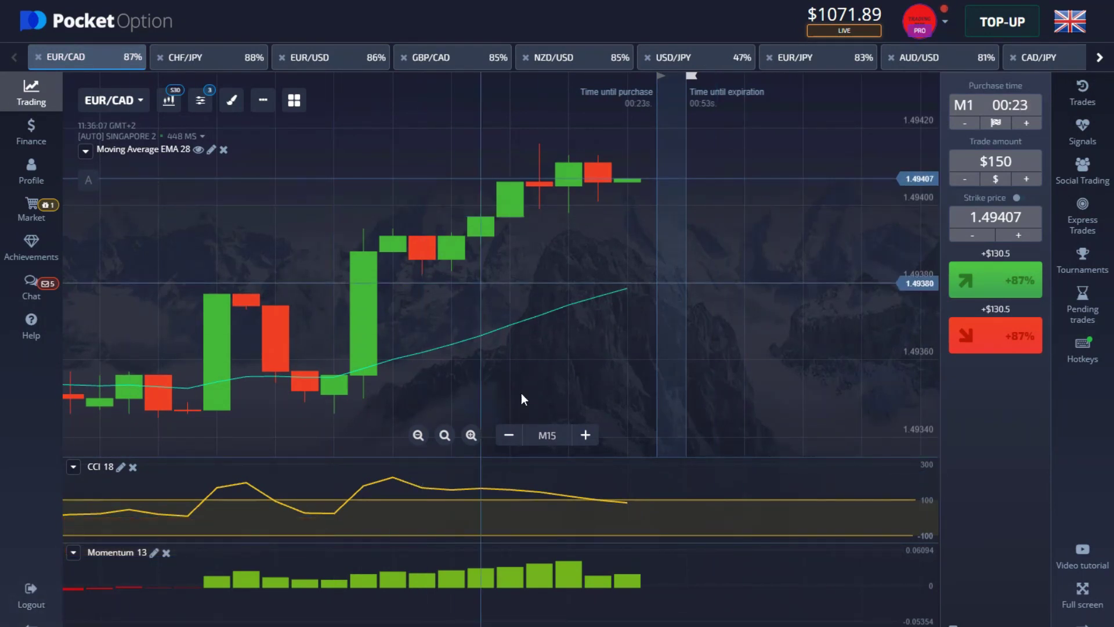
scroll(570, 250, "down", 5)
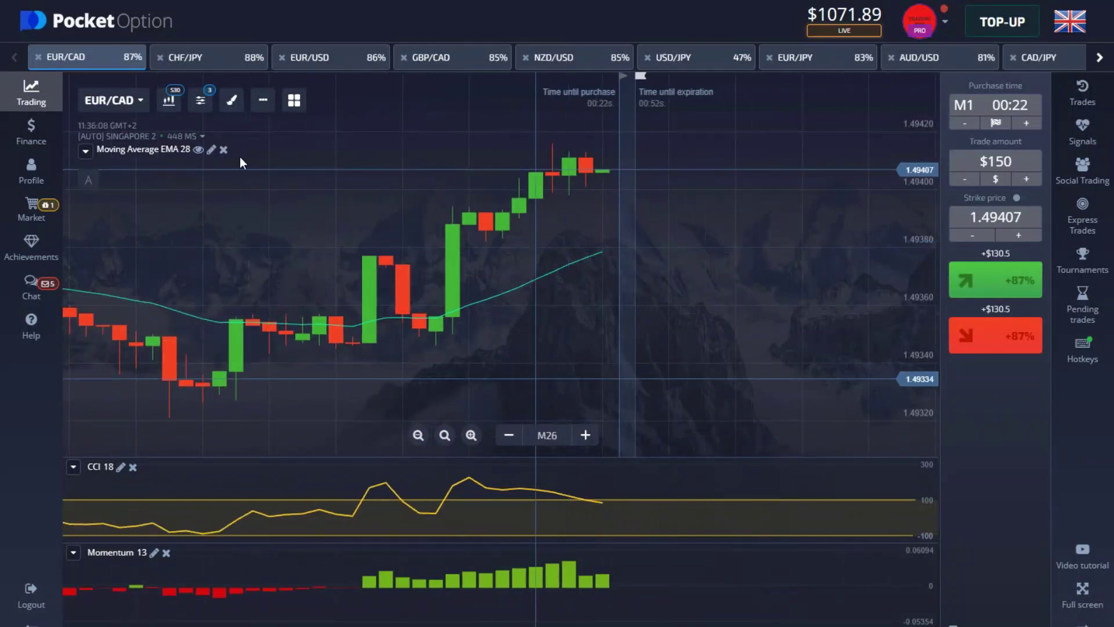
- Open the CHF/JPY chart and set the trade amount to $200
left_click(214, 68)
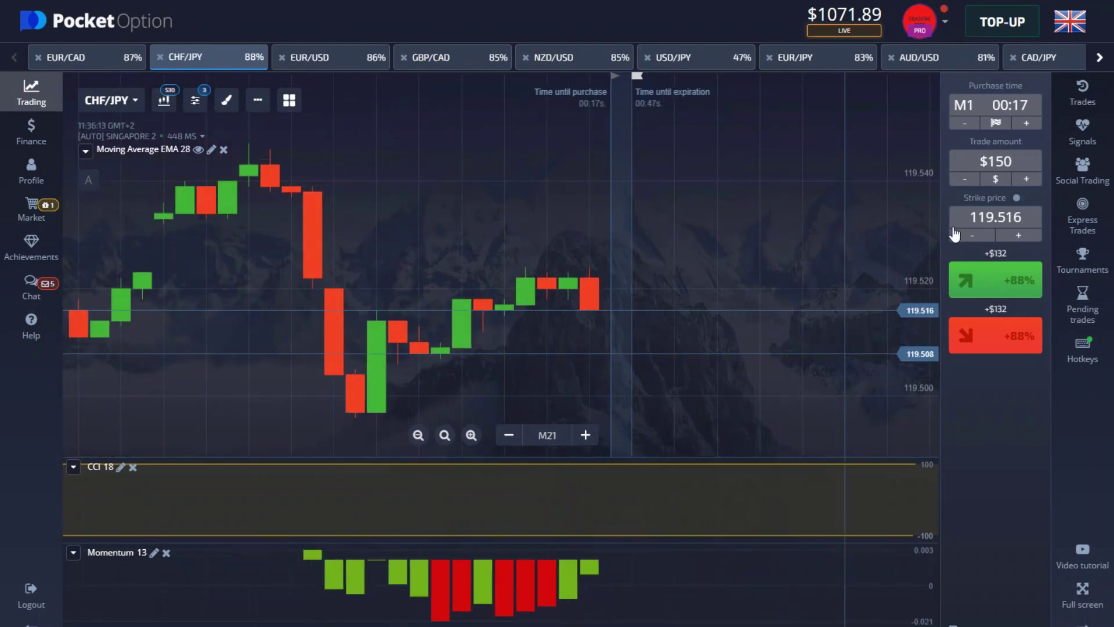
left_click(1014, 165)
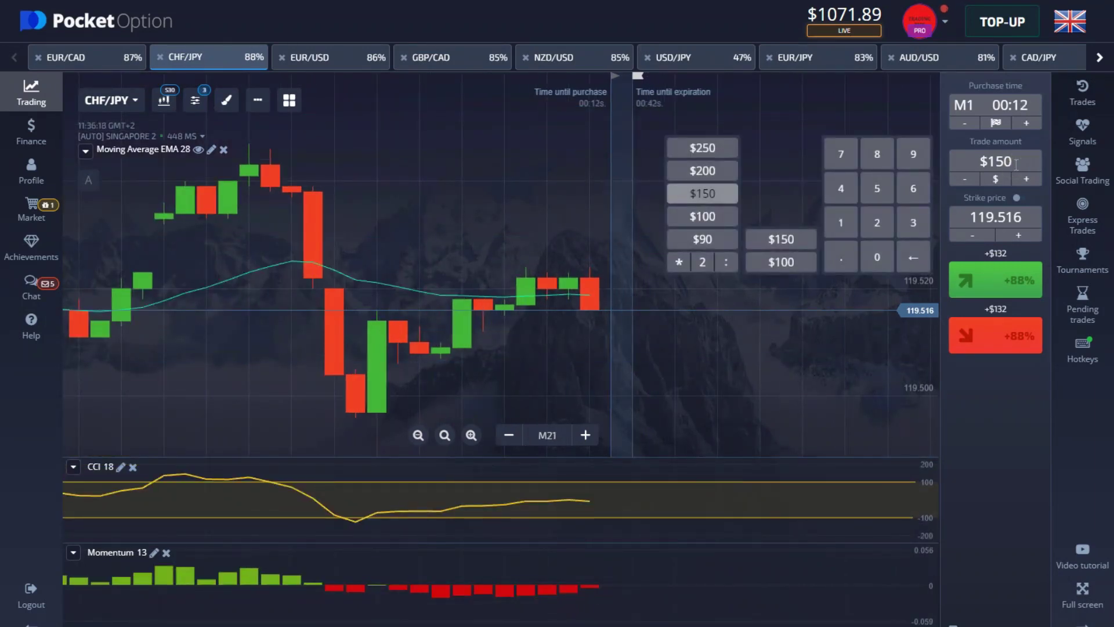
key("BackSpace")
key("BackSpace")
key("BackSpace")
type("200")
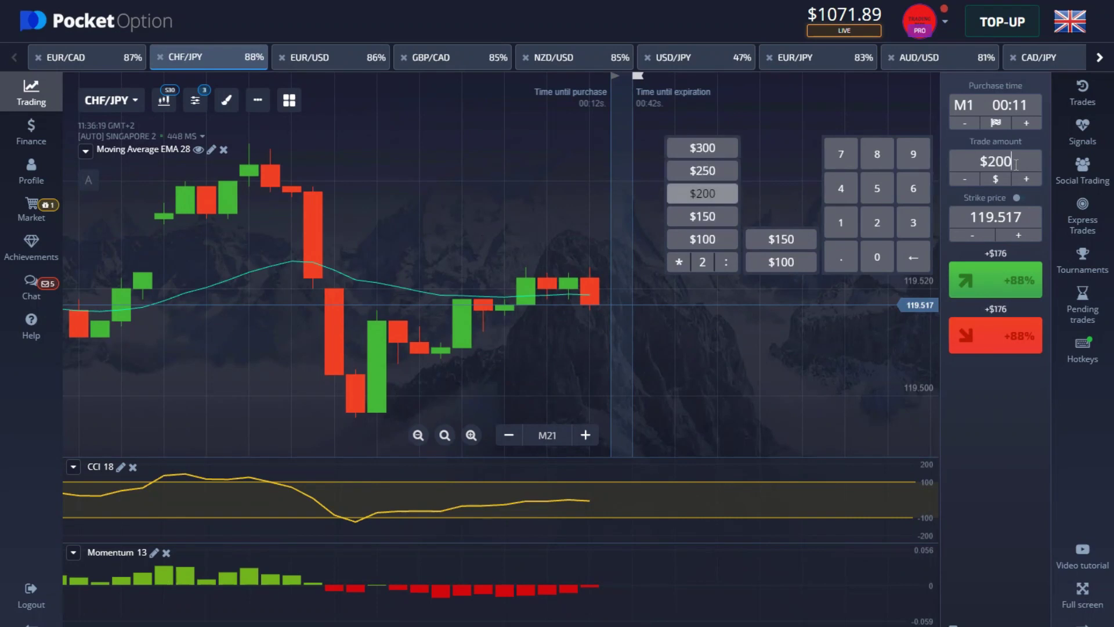
left_click(532, 185)
scroll(532, 184, "down", 3)
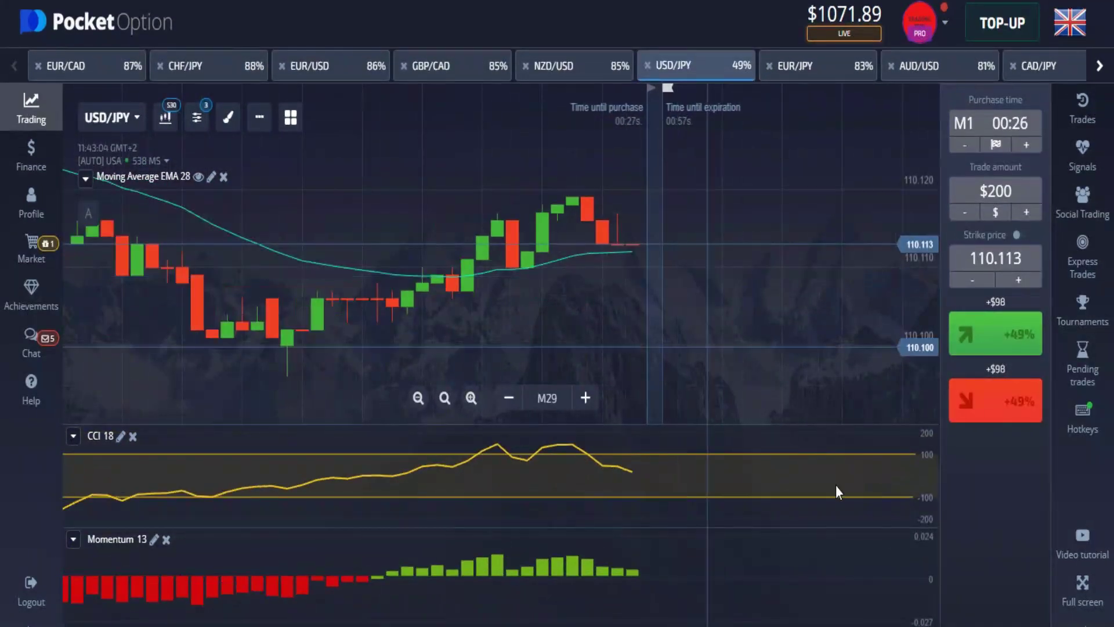
- Place a $200 M1 trade on a rising USD/JPY price and dismiss its earnings notification
left_click(998, 340)
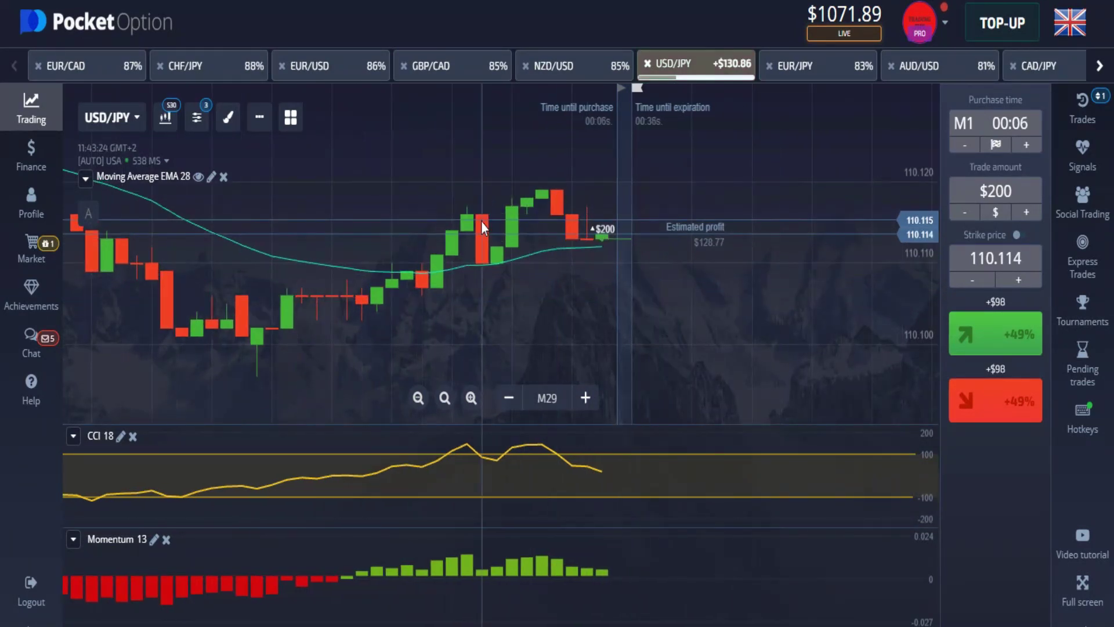
scroll(643, 260, "up", 5)
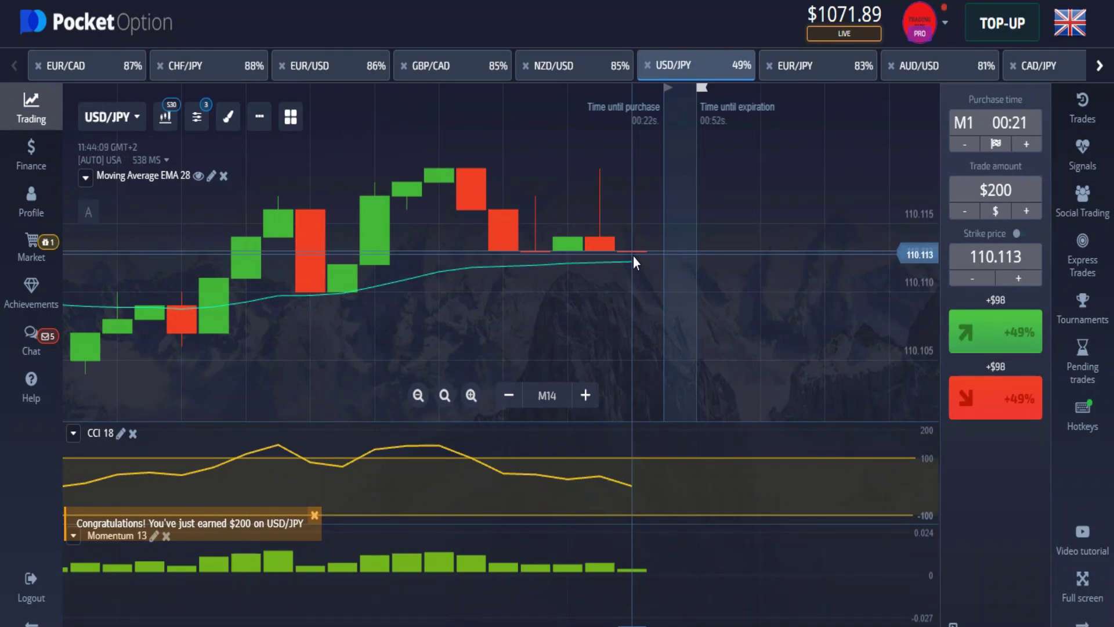
left_click(314, 515)
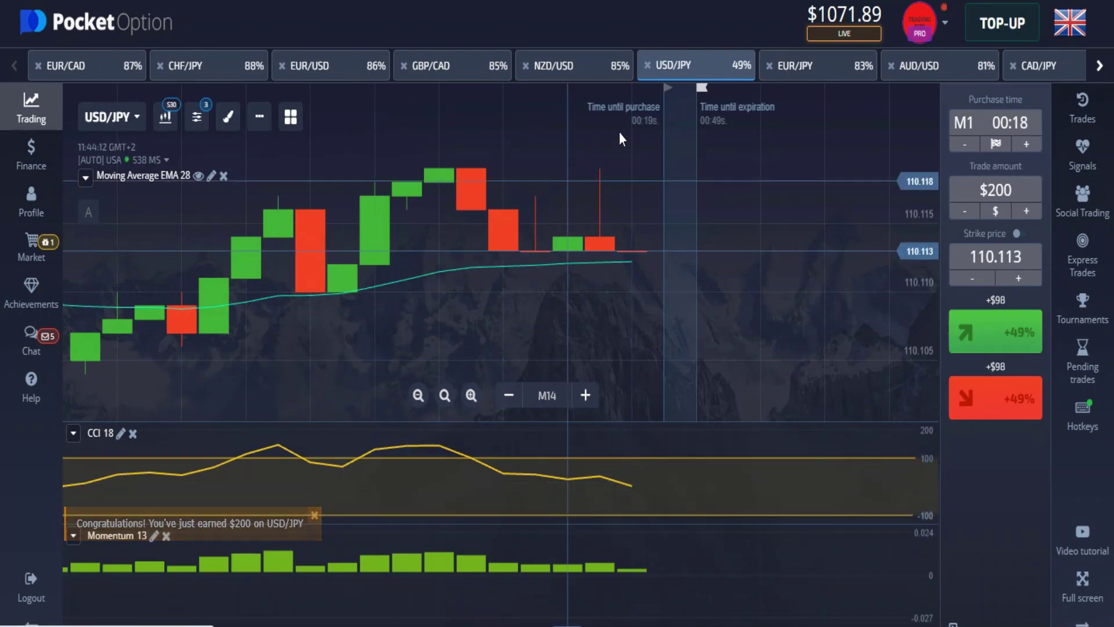
- Check the EUR/JPY chart for an entry and place a $200 M1 trade on a rising AUD/USD price
left_click(806, 68)
scroll(702, 269, "down", 3)
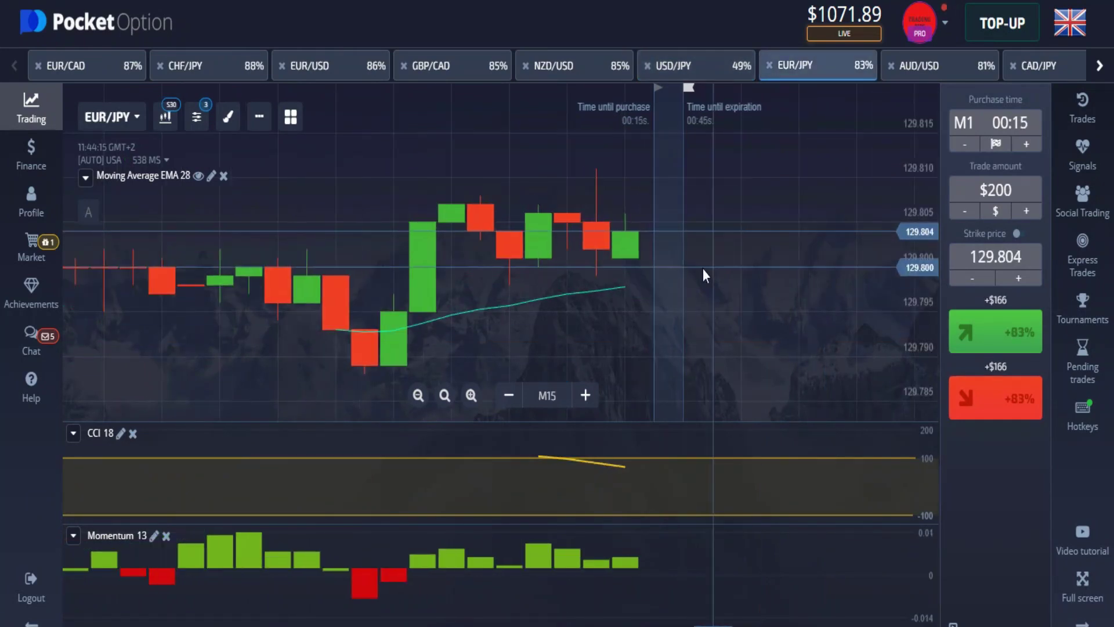
scroll(415, 242, "up", 3)
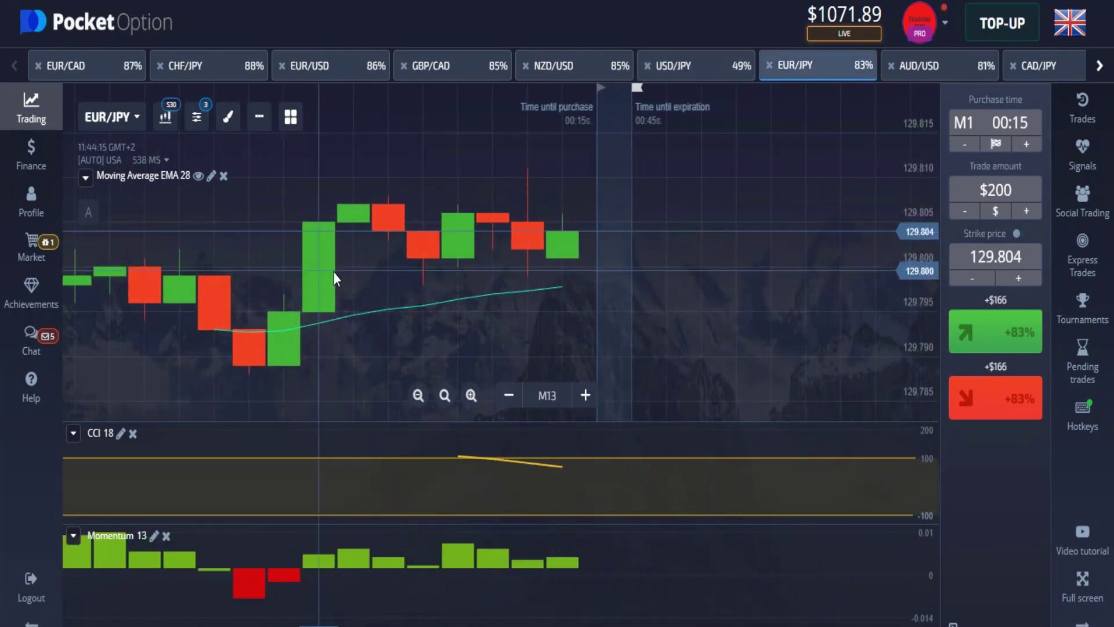
scroll(670, 296, "down", 3)
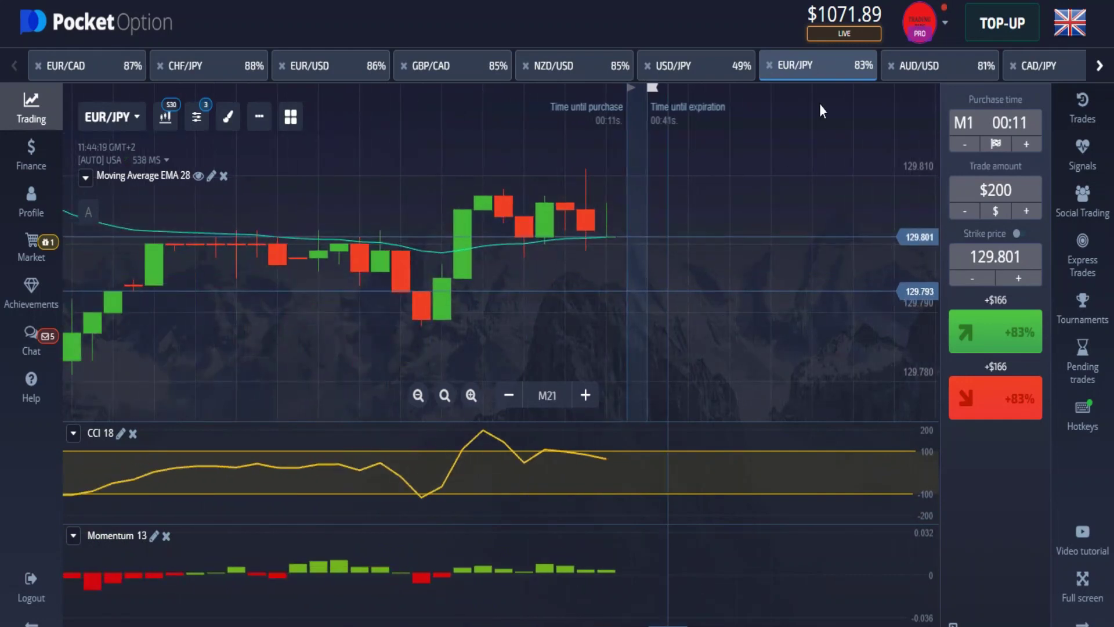
left_click(919, 66)
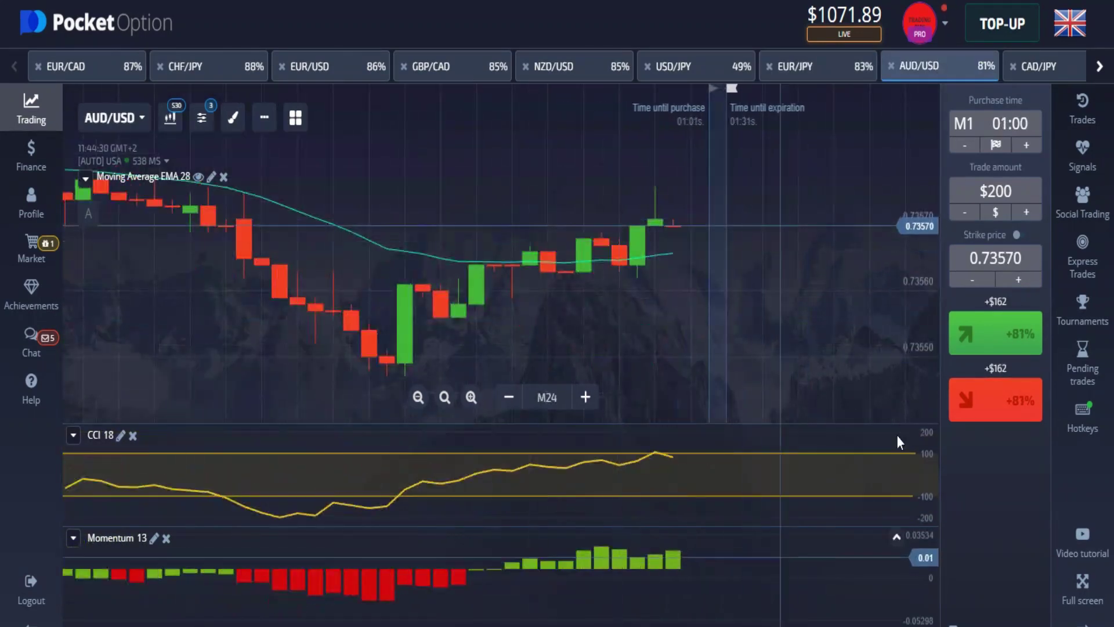
left_click(995, 333)
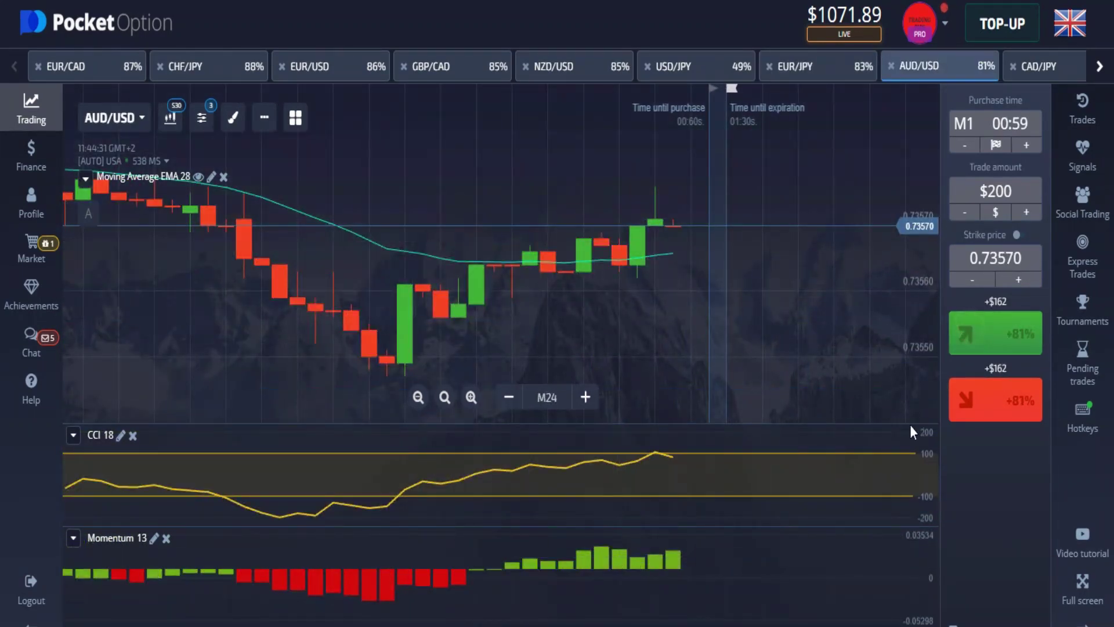
scroll(634, 332, "up", 3)
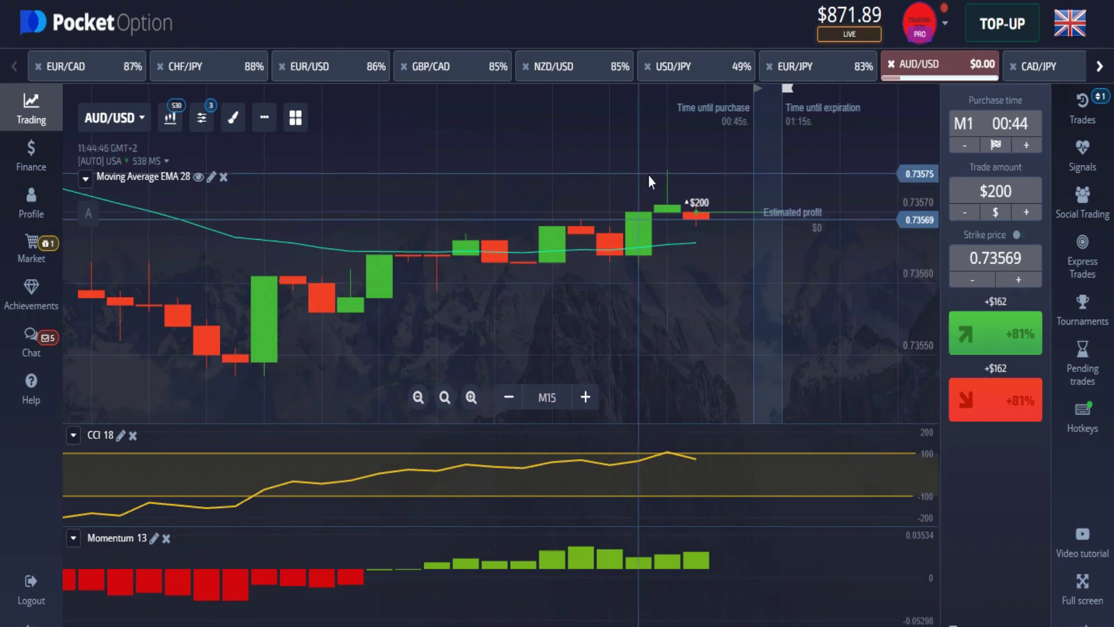
- Examine the candles and indicators around the open AUD/USD trade and dismiss its earnings notification
scroll(584, 246, "up", 2)
left_click_drag(584, 246, 375, 238)
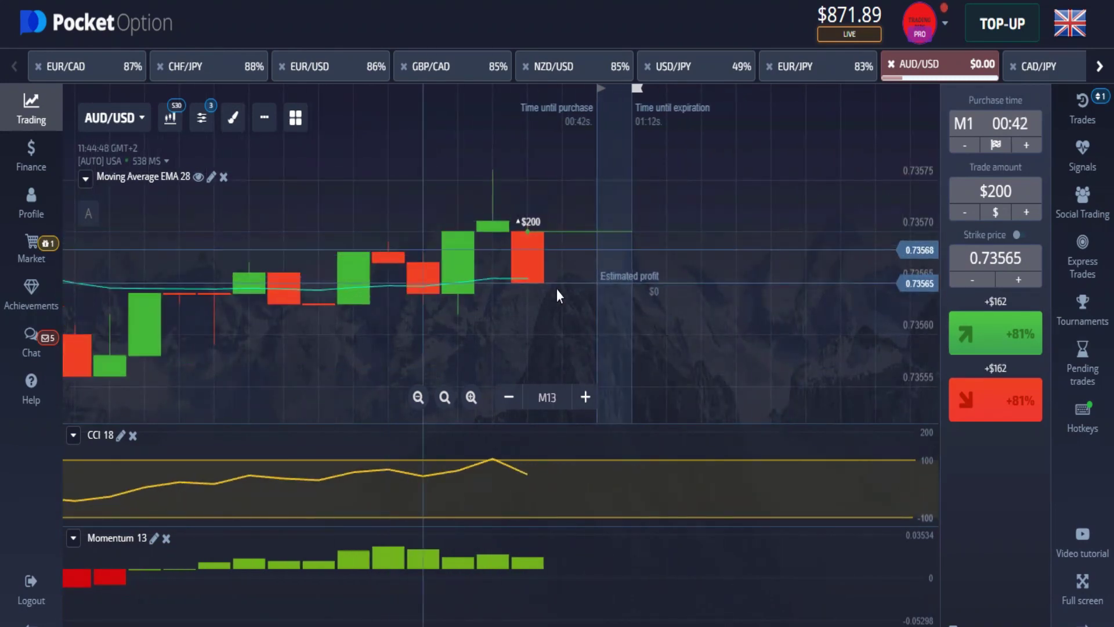
scroll(628, 250, "down", 5)
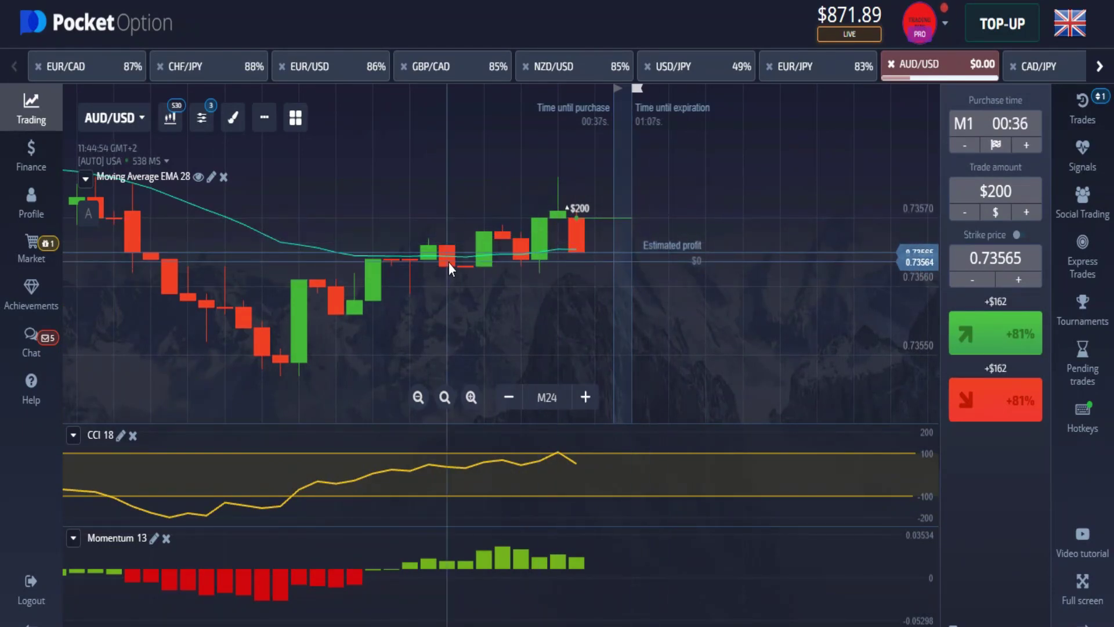
scroll(699, 263, "up", 4)
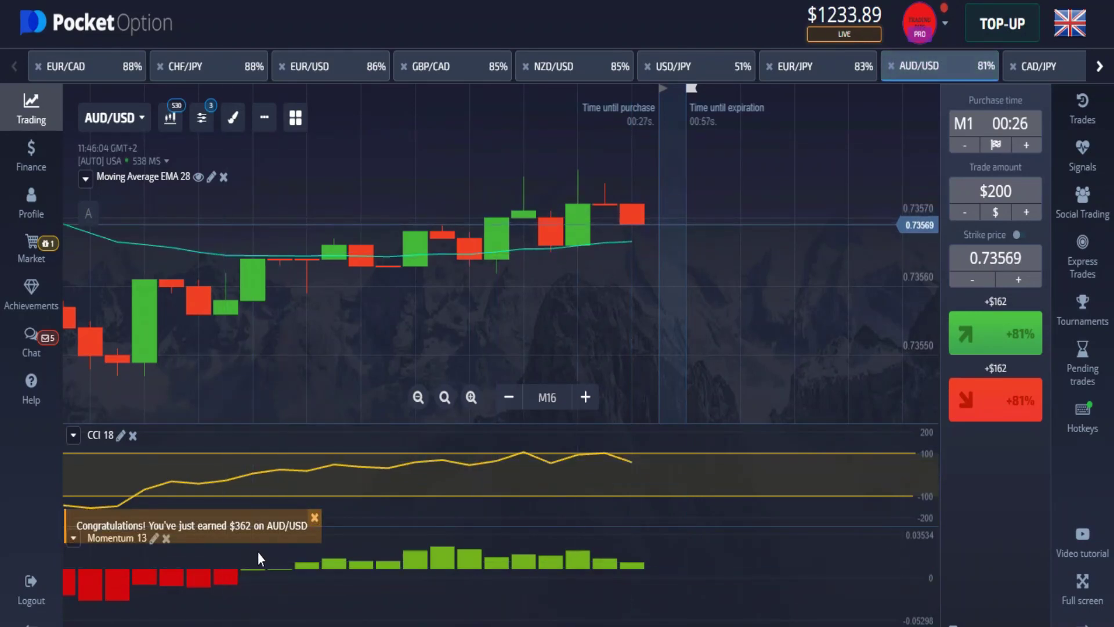
left_click(315, 515)
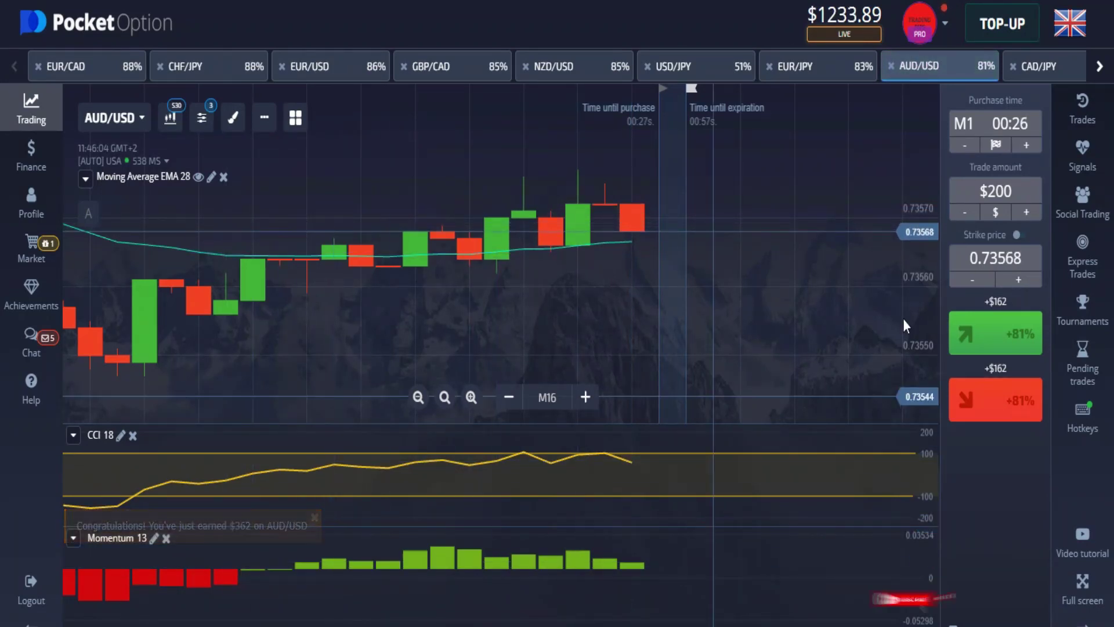
- Set the trade amount to $500
left_click(989, 183)
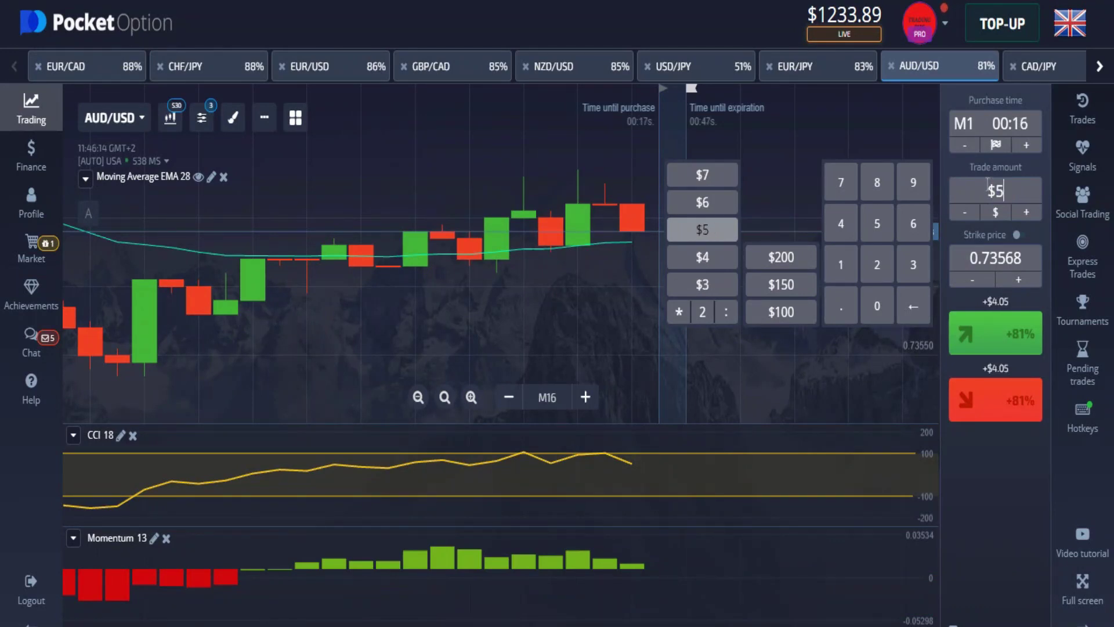
type("500")
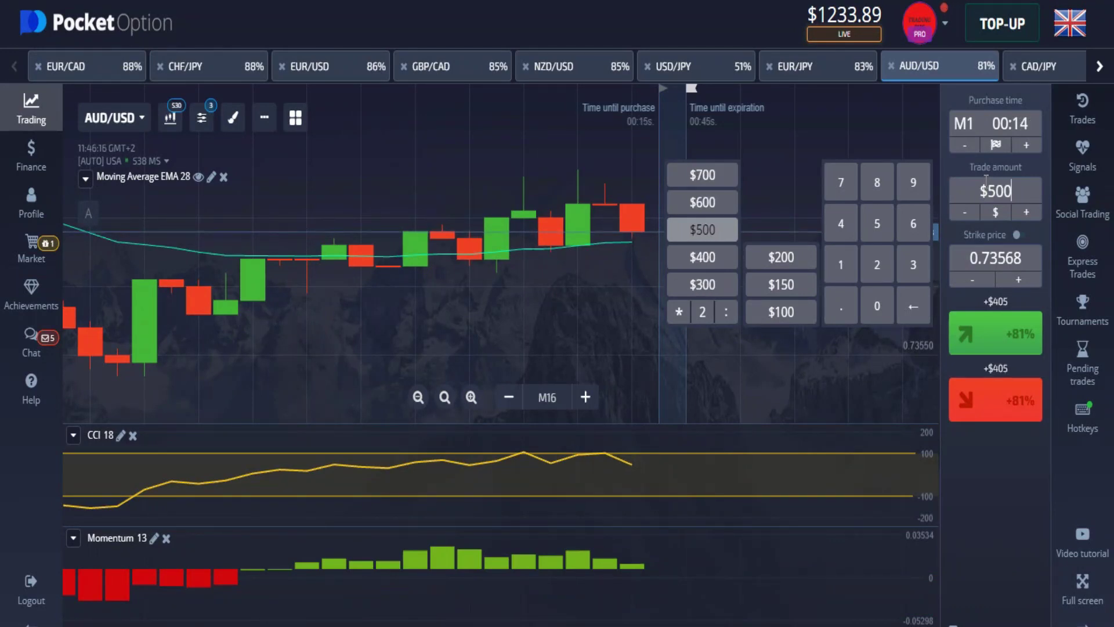
left_click(385, 333)
- Check the CHF/JPY chart for an entry and place a $500 M1 trade on a falling EUR/CAD price
left_click(230, 74)
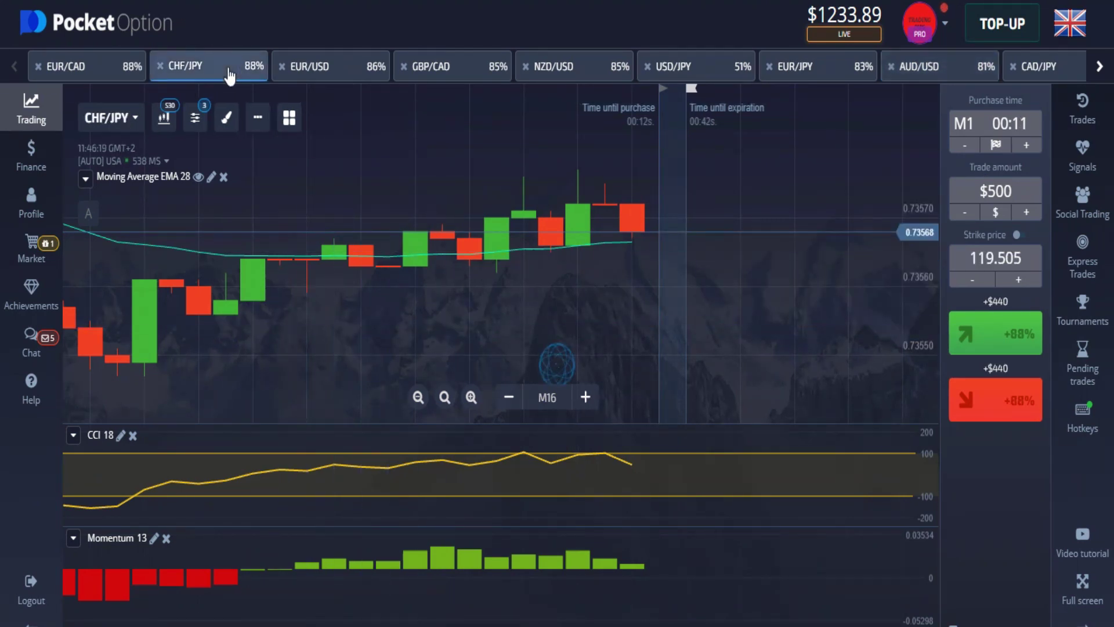
scroll(520, 273, "up", 2)
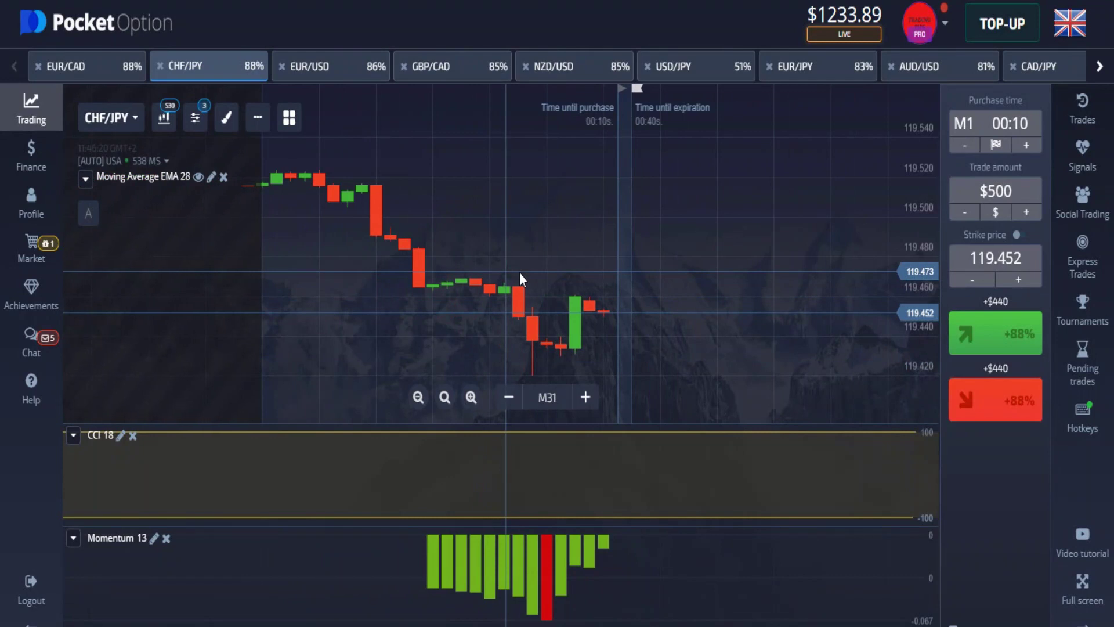
scroll(537, 334, "down", 4)
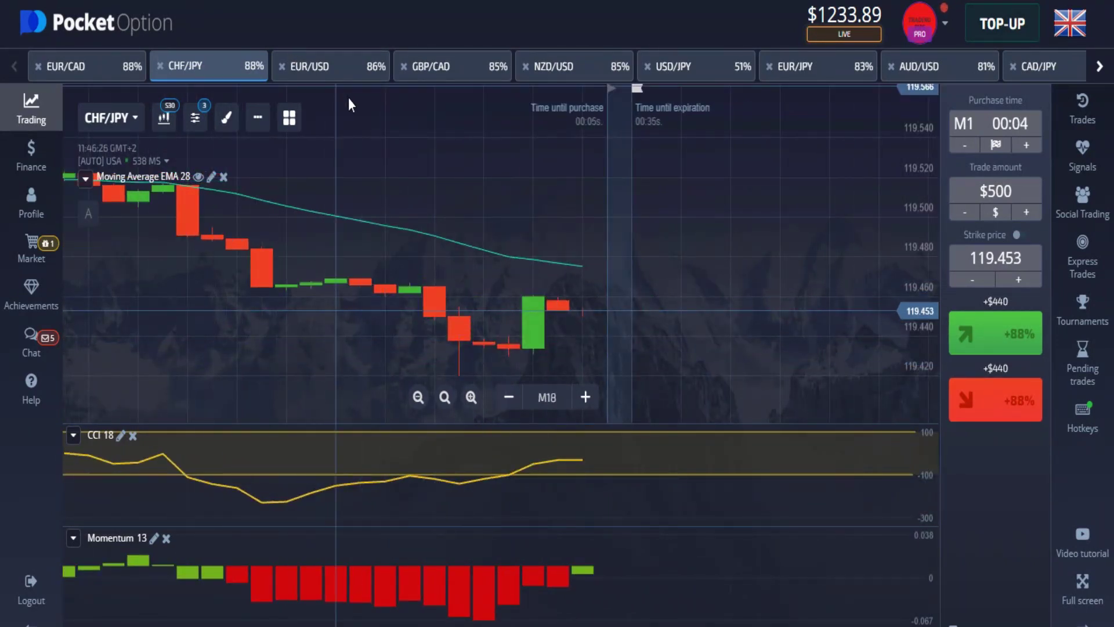
left_click(100, 70)
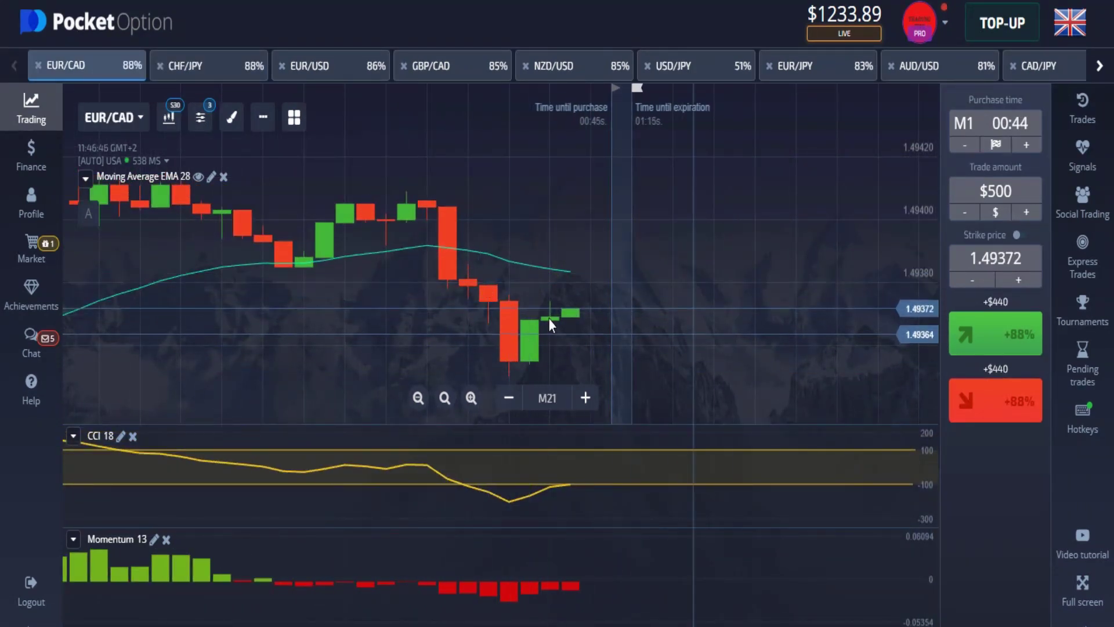
scroll(615, 329, "up", 1)
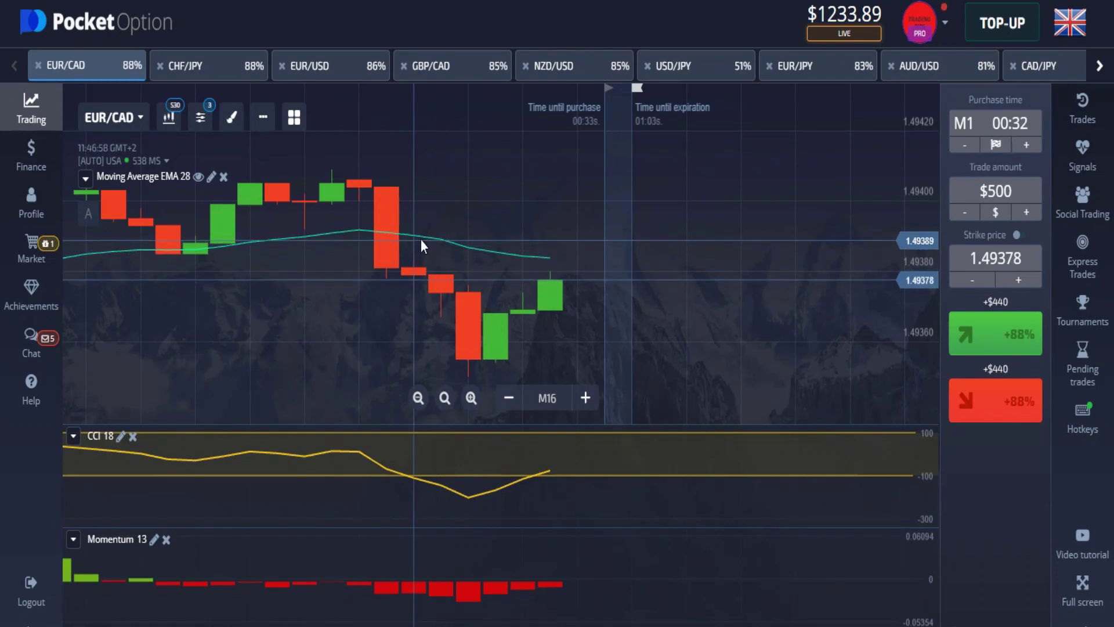
scroll(621, 301, "up", 3)
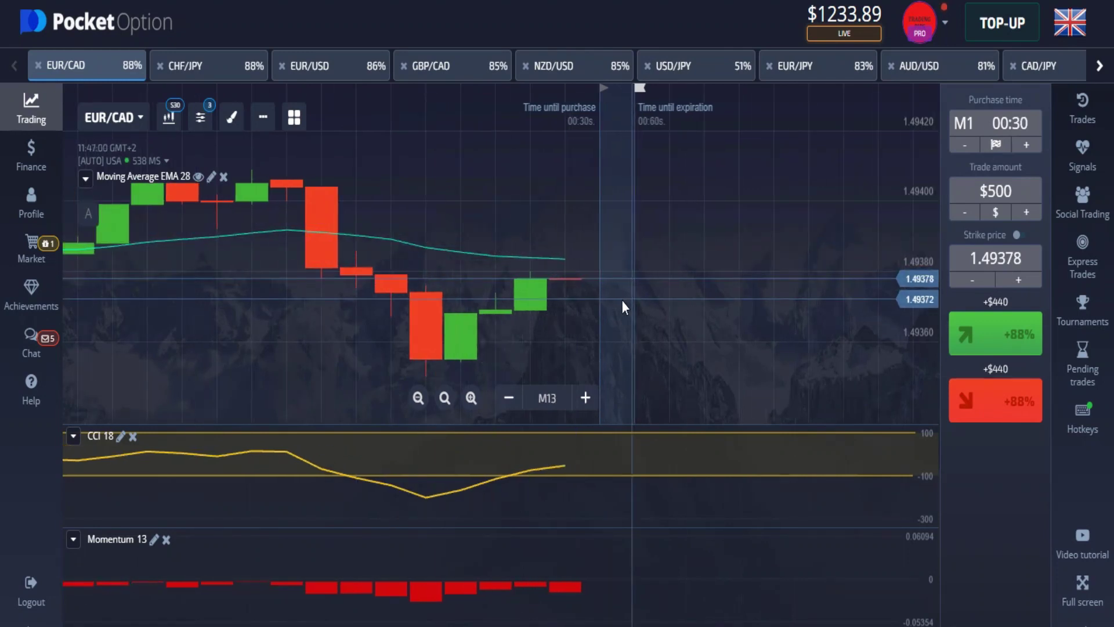
left_click(990, 403)
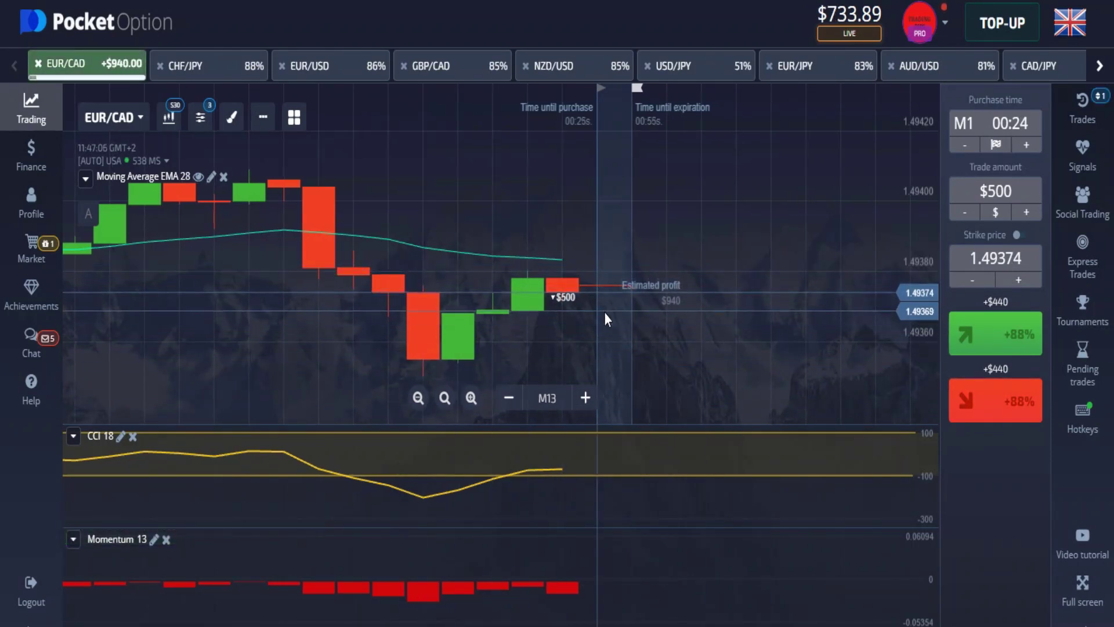
- Follow the open $500 EUR/CAD trade against the EMA, CCI and Momentum indicators and dismiss its earnings notification
scroll(605, 313, "down", 5)
scroll(566, 301, "down", 4)
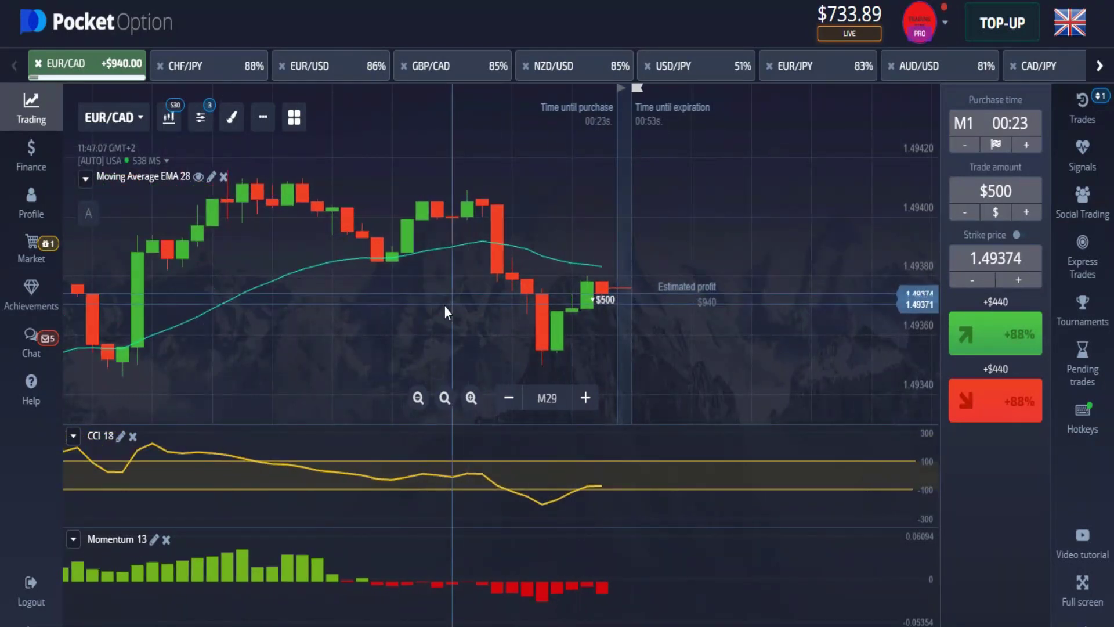
scroll(698, 330, "up", 5)
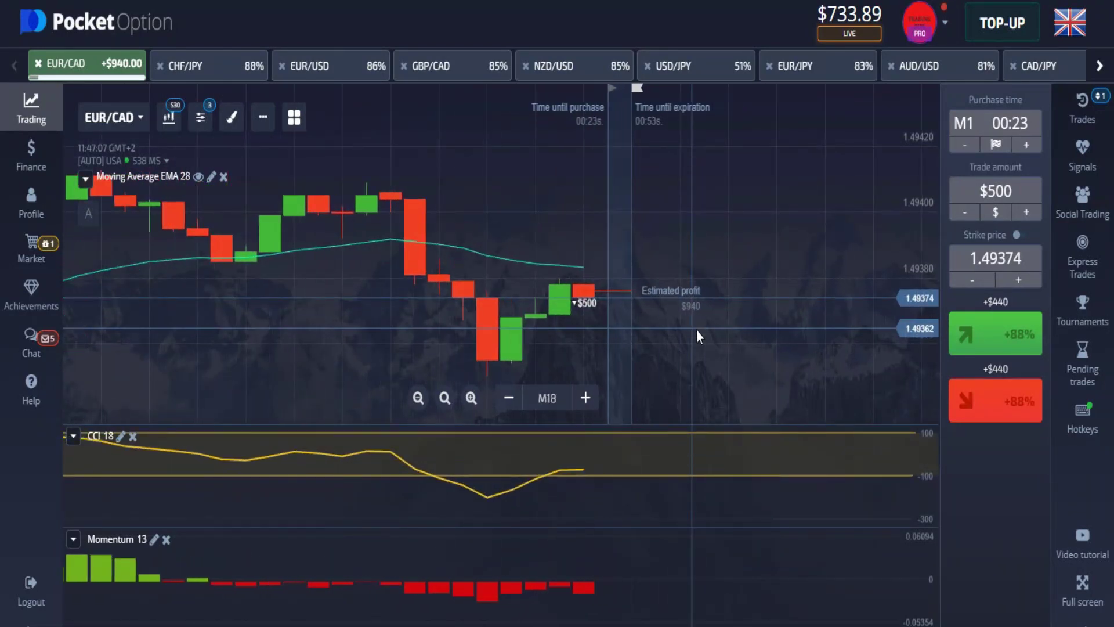
scroll(696, 329, "up", 2)
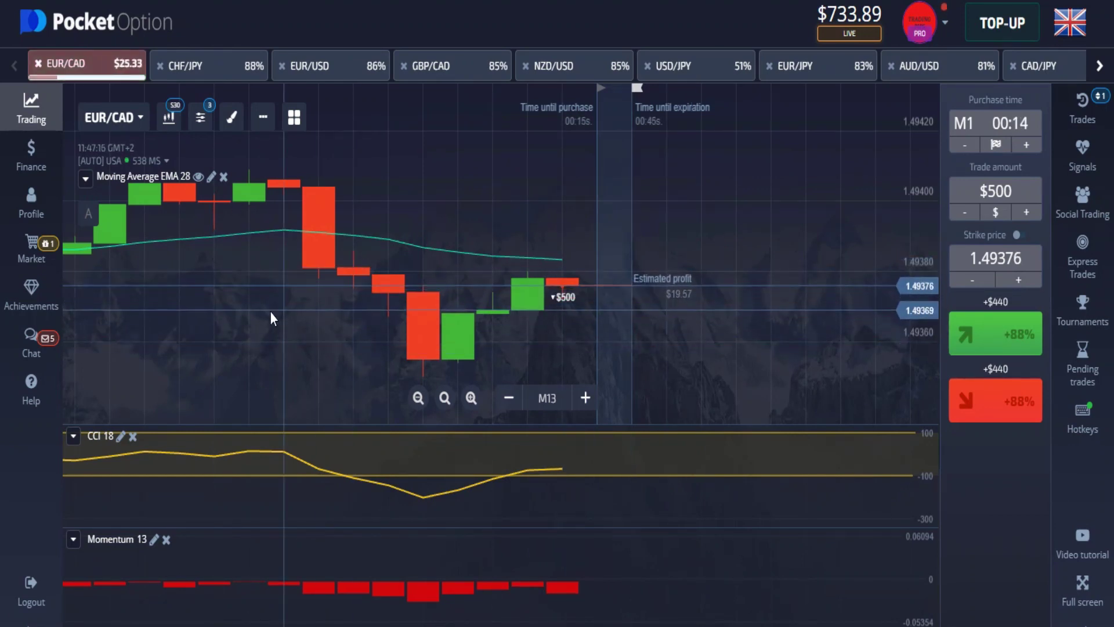
scroll(378, 311, "down", 2)
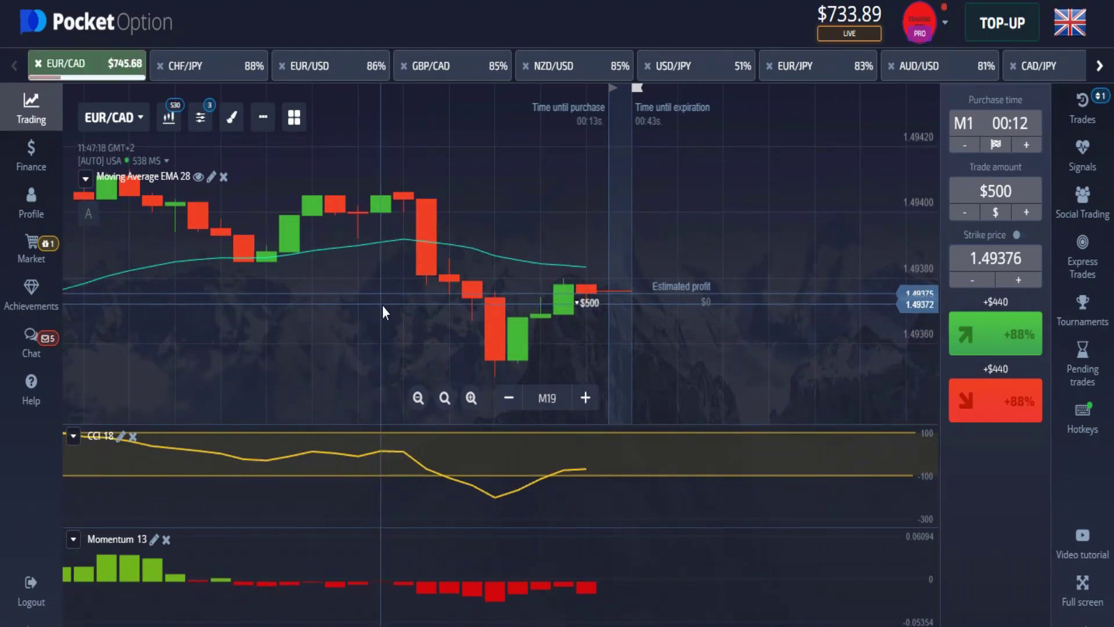
scroll(612, 350, "up", 2)
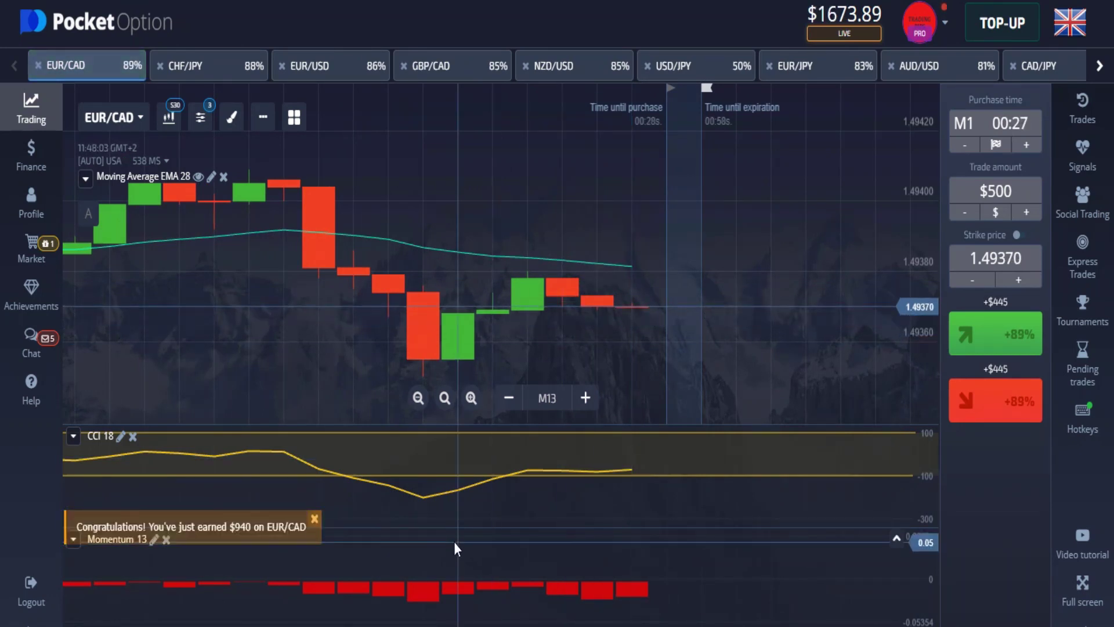
left_click(315, 520)
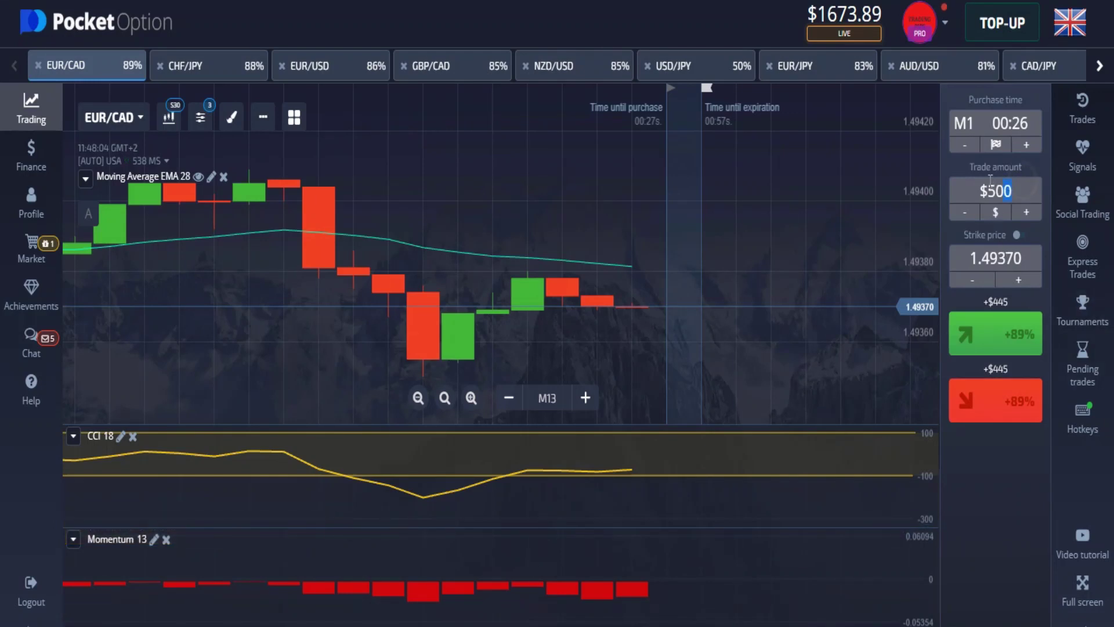
- Raise the trade amount to $700
left_click(996, 191)
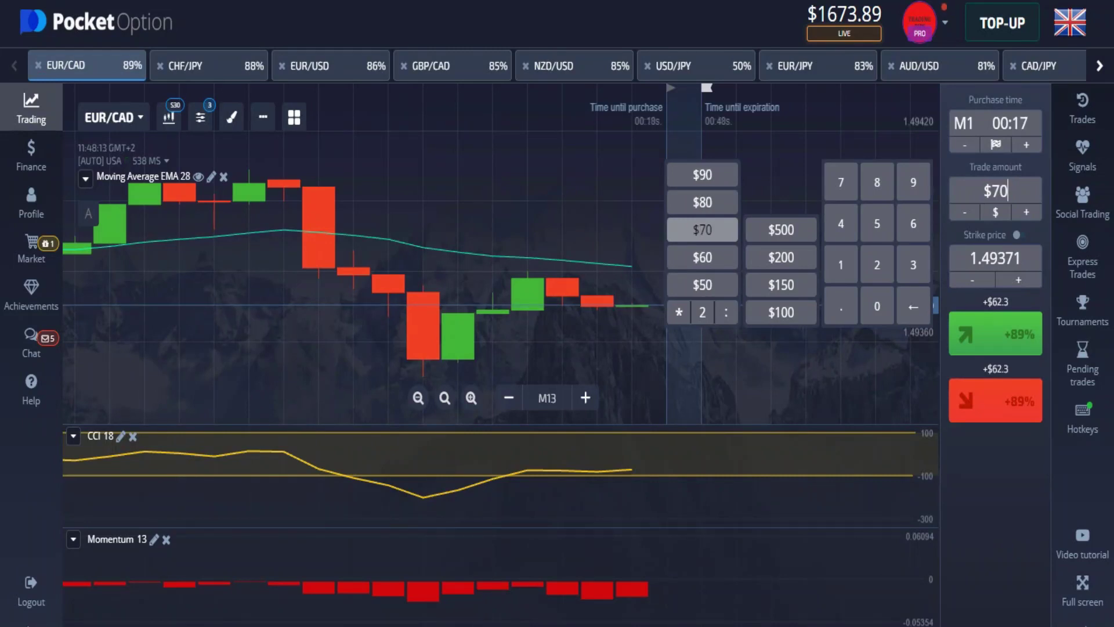
type("0")
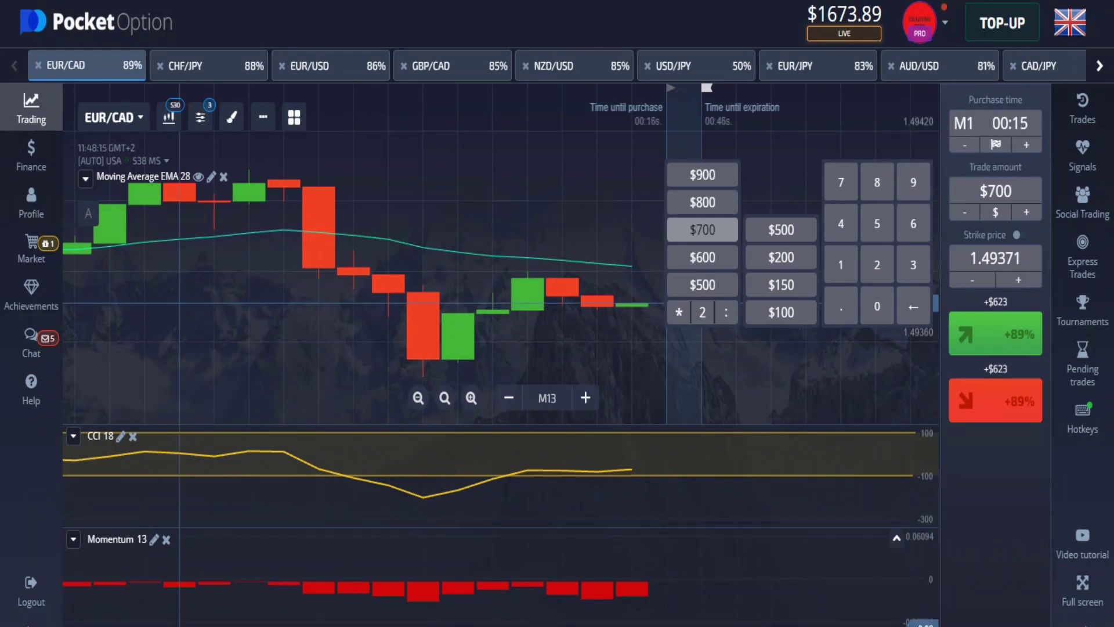
left_click(454, 371)
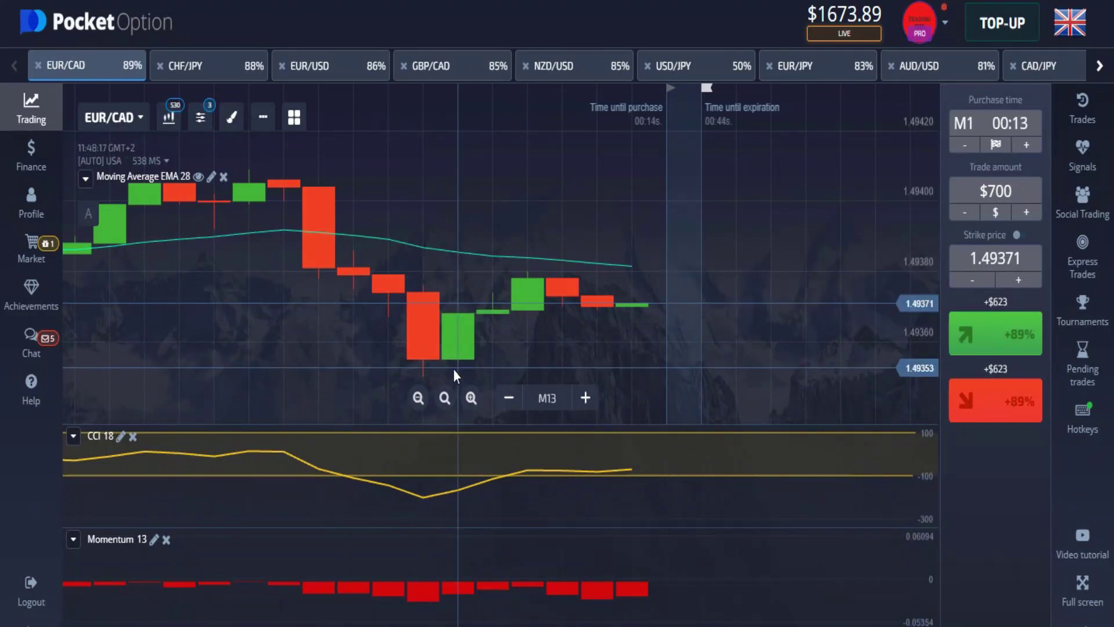
- Check the CHF/JPY, NZD/USD and AUD/USD charts for a trade entry
scroll(441, 290, "down", 3)
left_click(216, 68)
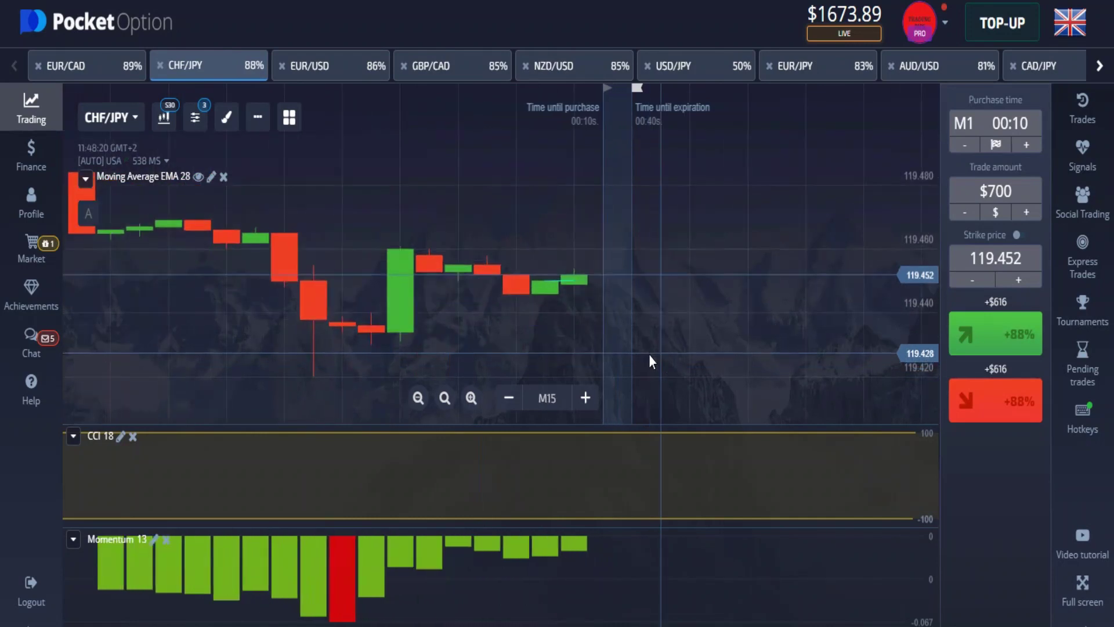
scroll(649, 339, "down", 3)
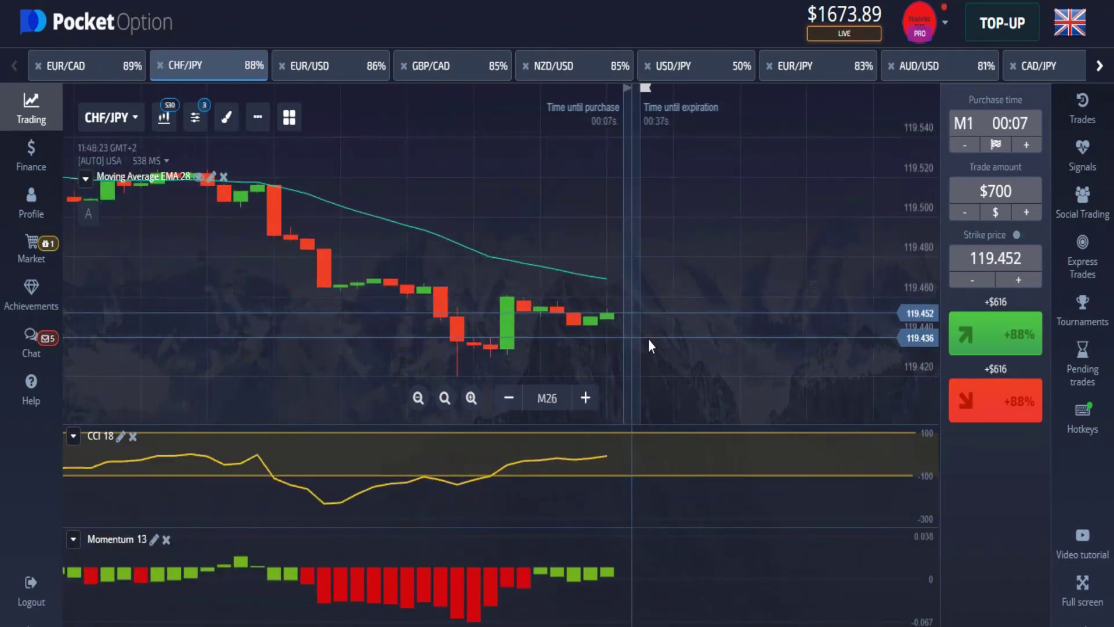
left_click(553, 65)
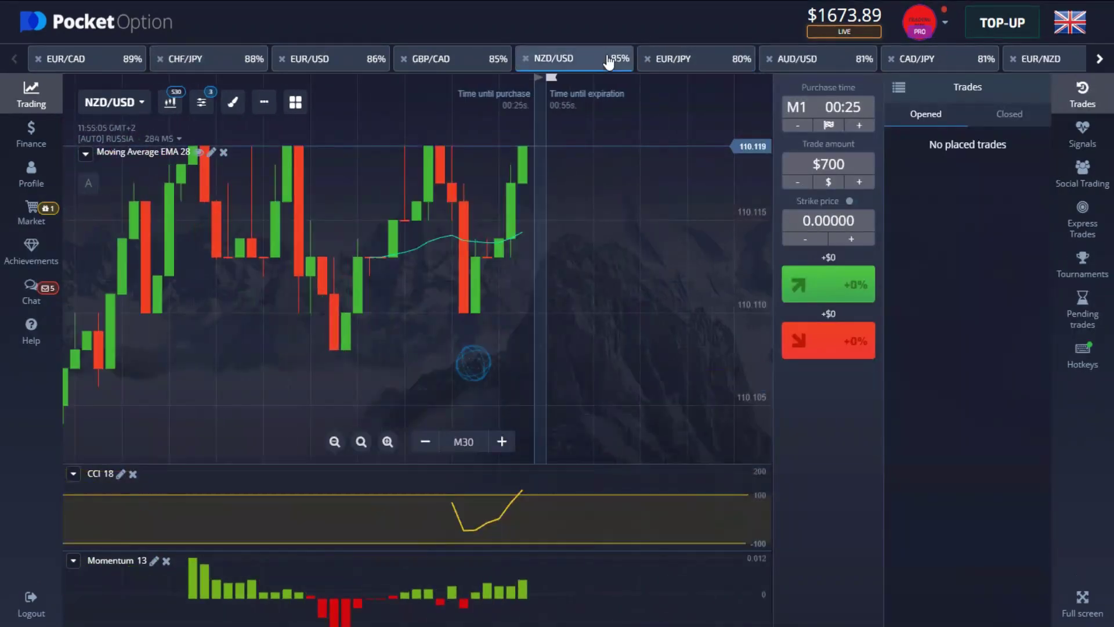
left_click(848, 60)
- Examine the CAD/JPY chart and place a $700 M1 trade on a rising price
left_click(917, 59)
scroll(570, 242, "up", 2)
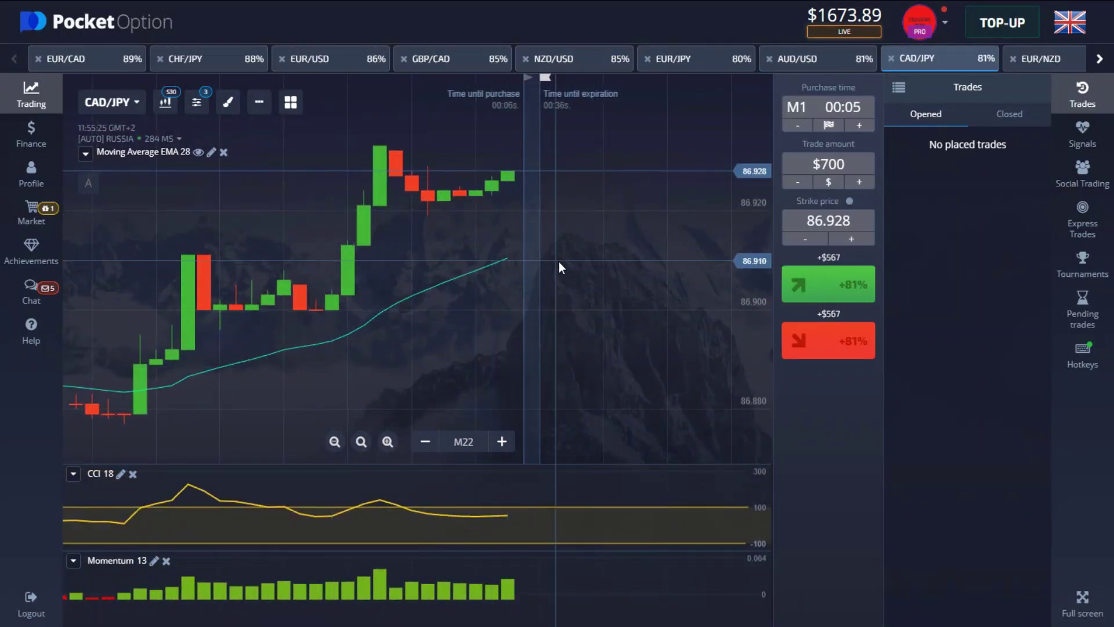
scroll(559, 262, "up", 3)
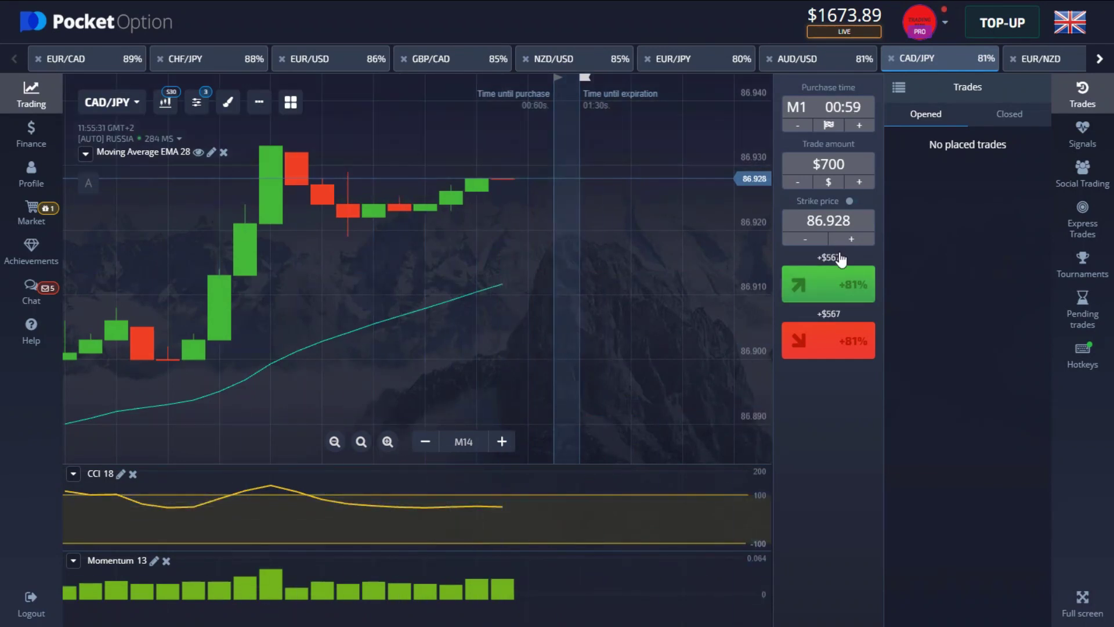
scroll(629, 250, "up", 2)
scroll(629, 250, "down", 3)
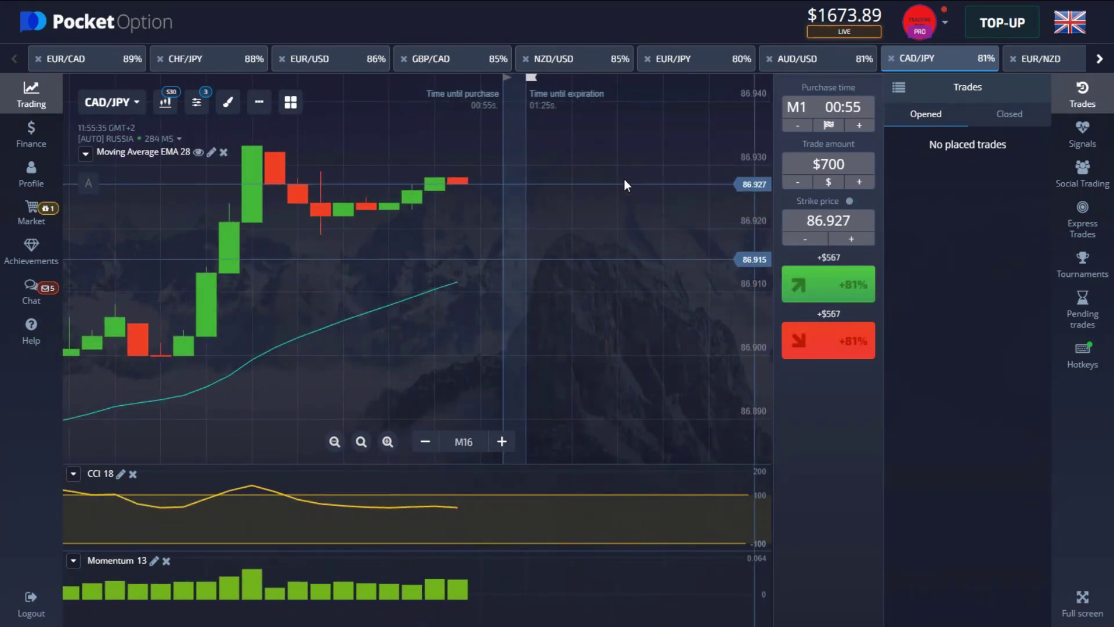
key("shift+w")
- Follow the open $700 CAD/JPY trade against the EMA, CCI and Momentum indicators and dismiss its earnings notification
scroll(611, 142, "up", 3)
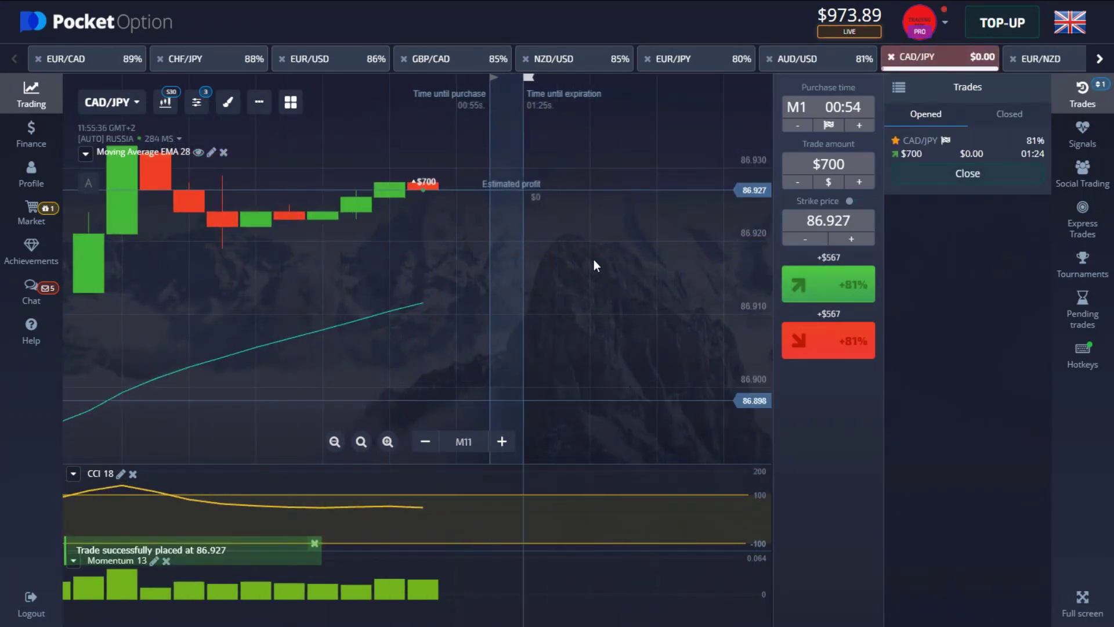
scroll(593, 260, "down", 3)
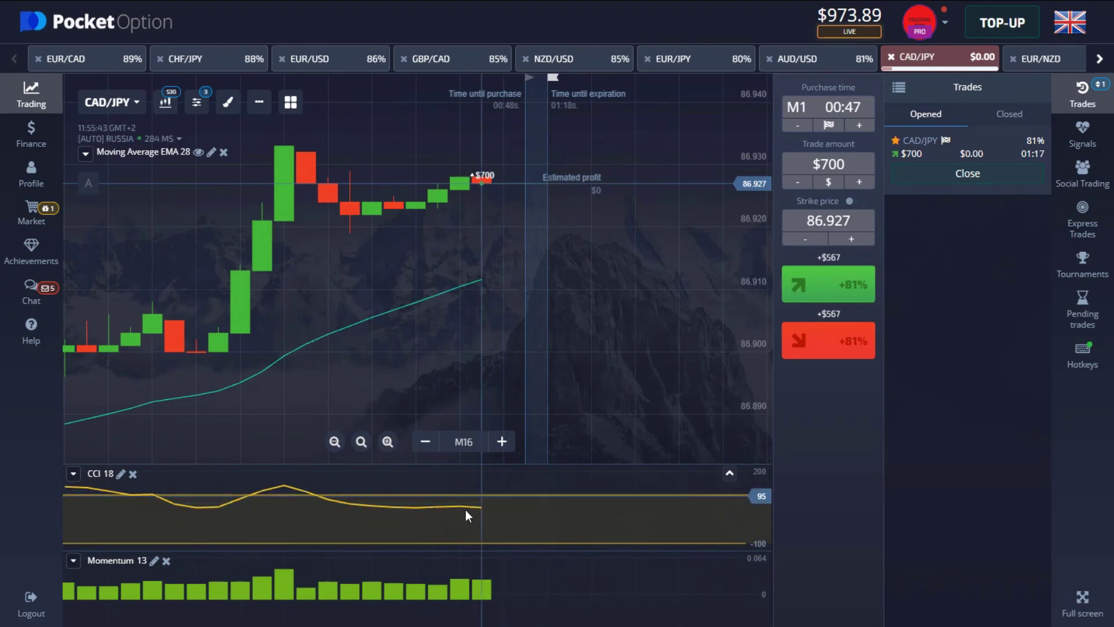
scroll(324, 569, "down", 3)
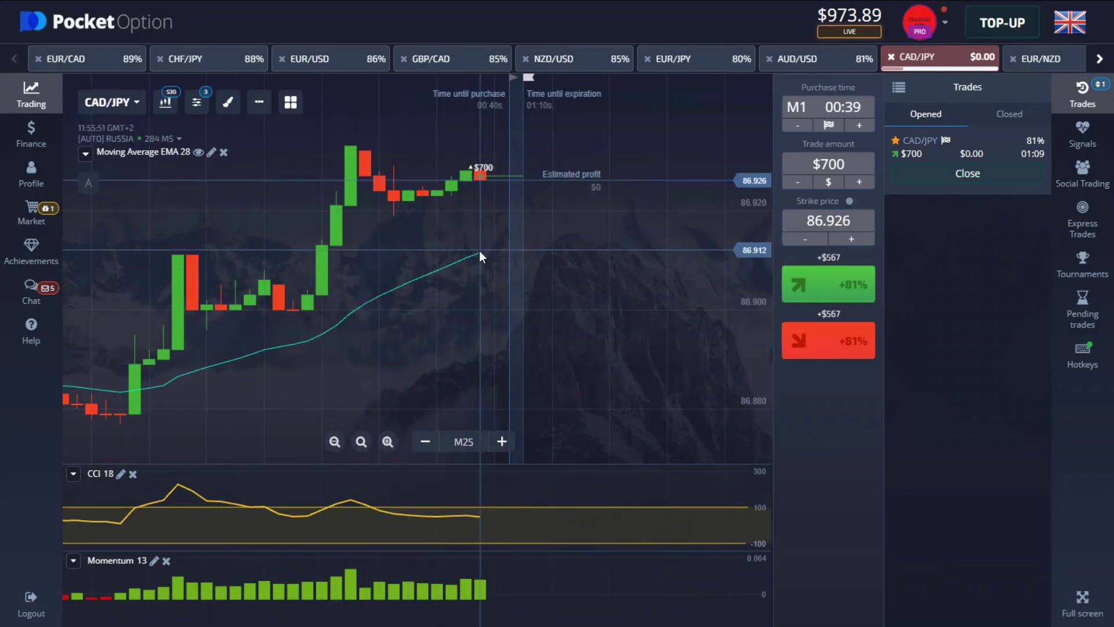
scroll(559, 221, "up", 2)
scroll(563, 230, "up", 2)
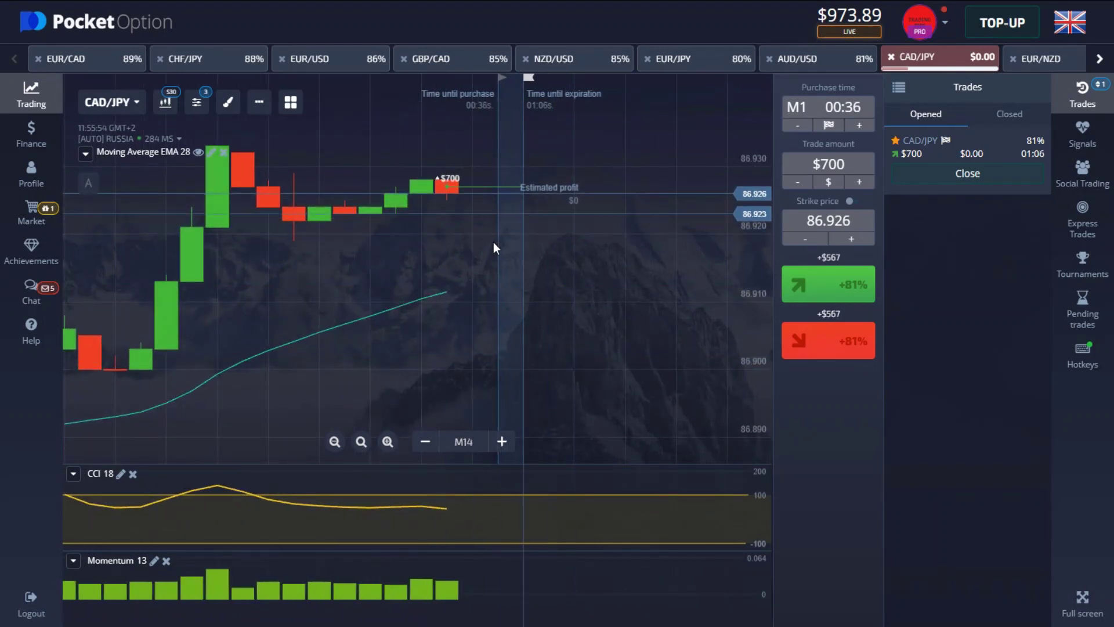
scroll(284, 230, "up", 2)
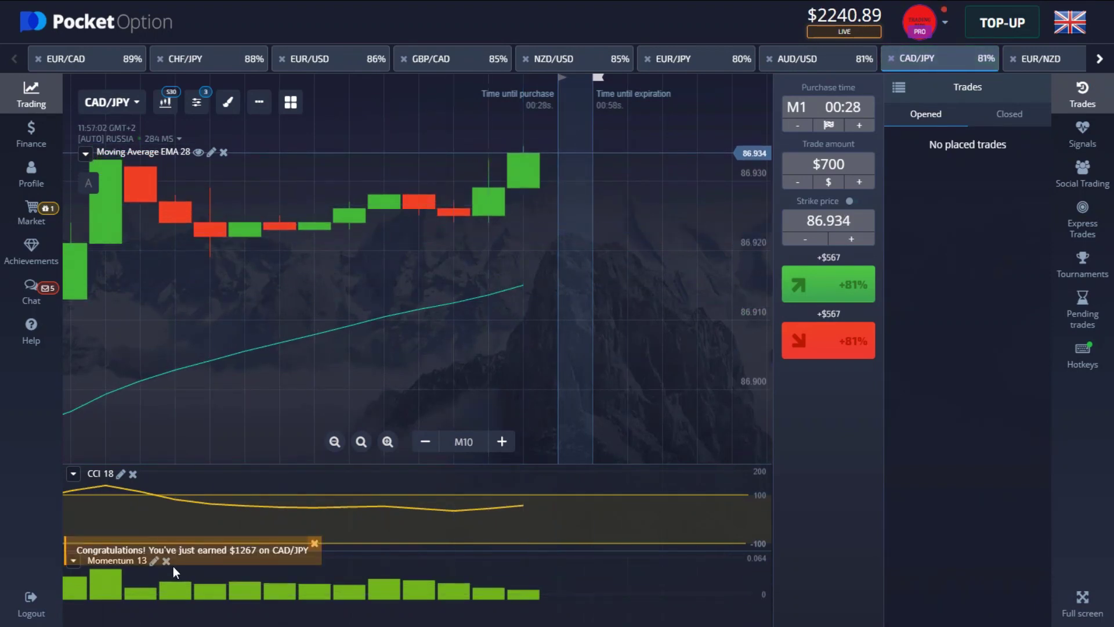
left_click(314, 544)
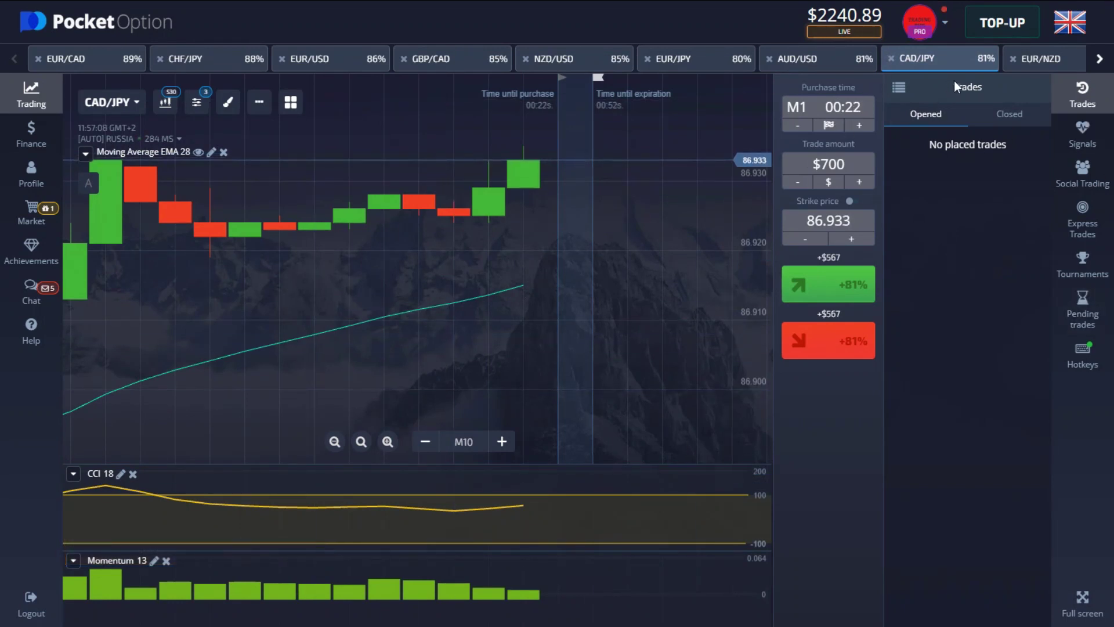
scroll(642, 203, "down", 3)
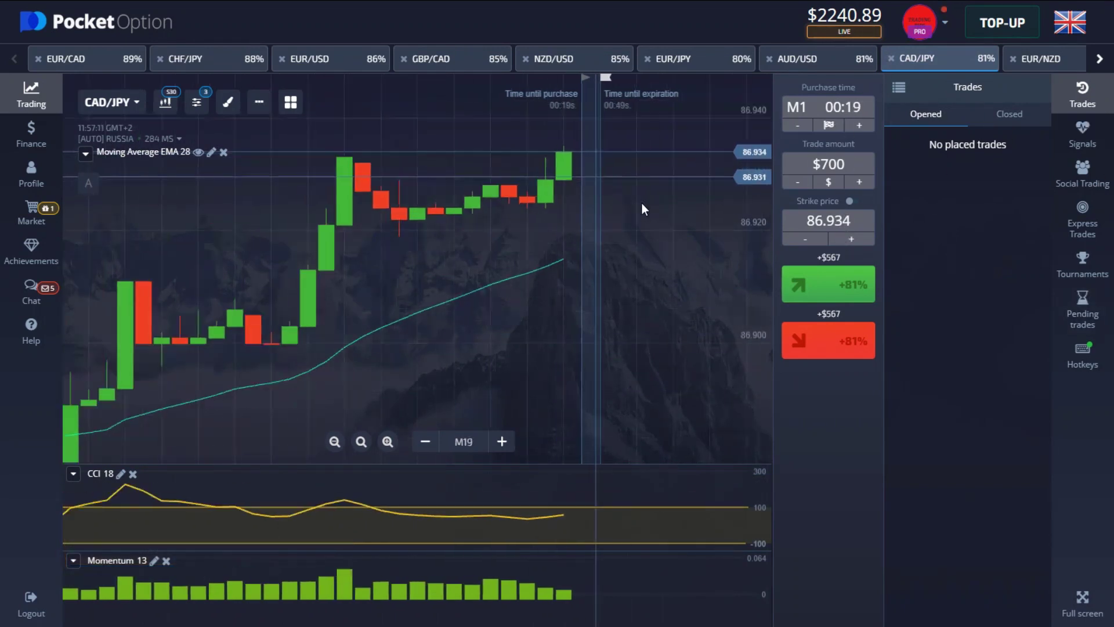
- Check the NZD/USD, EUR/JPY and AUD/USD charts against the EMA, CCI and Momentum indicators for a trade entry
scroll(646, 206, "down", 2)
left_click(621, 60)
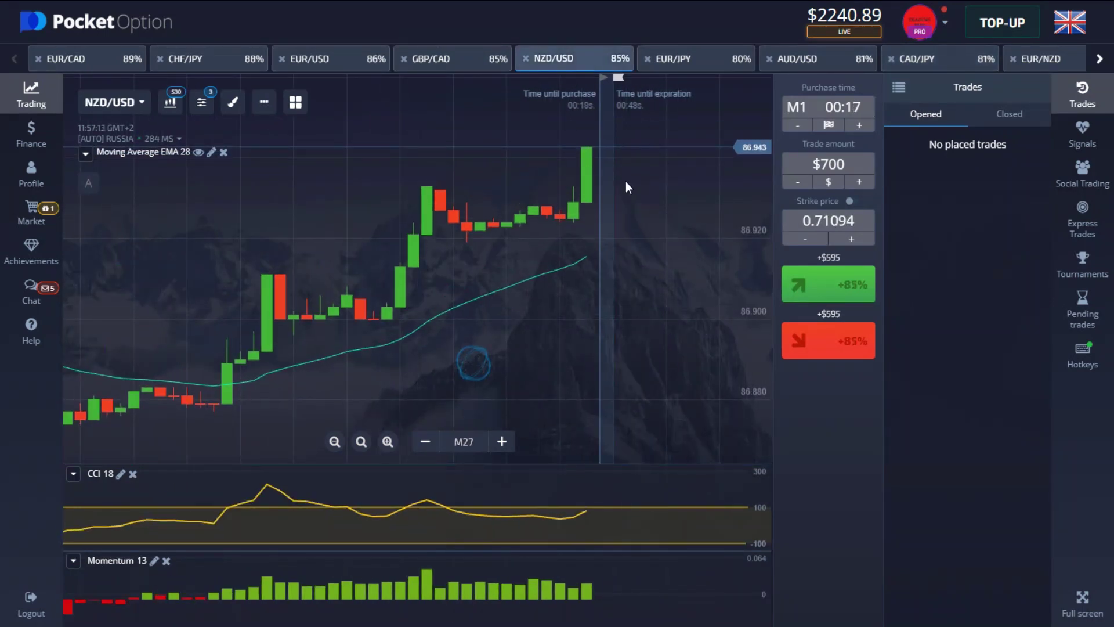
scroll(392, 273, "down", 1)
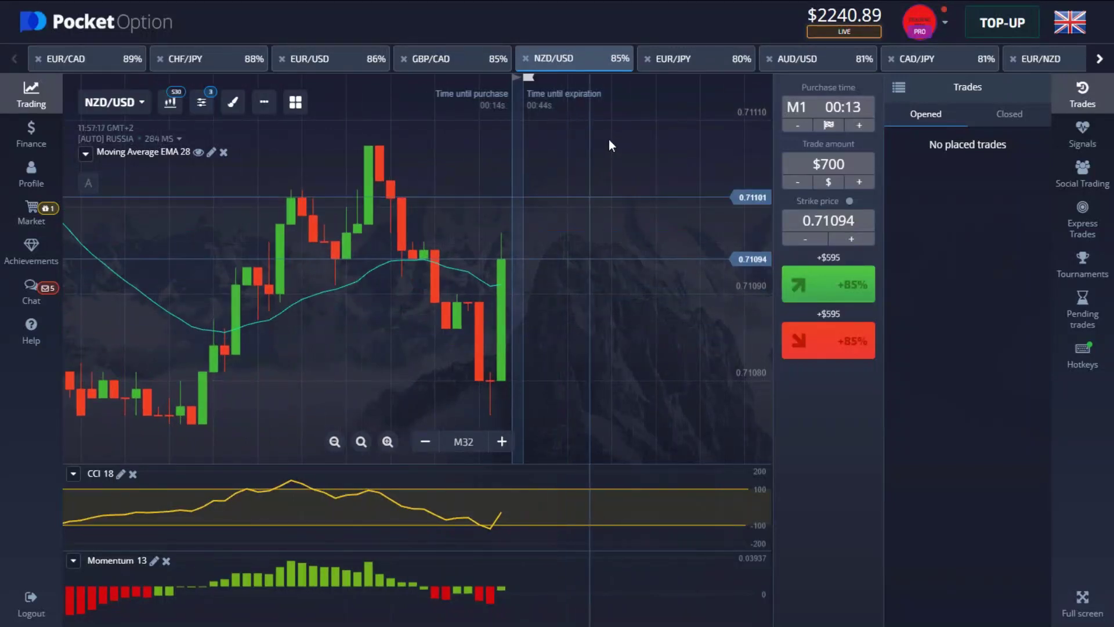
left_click(698, 64)
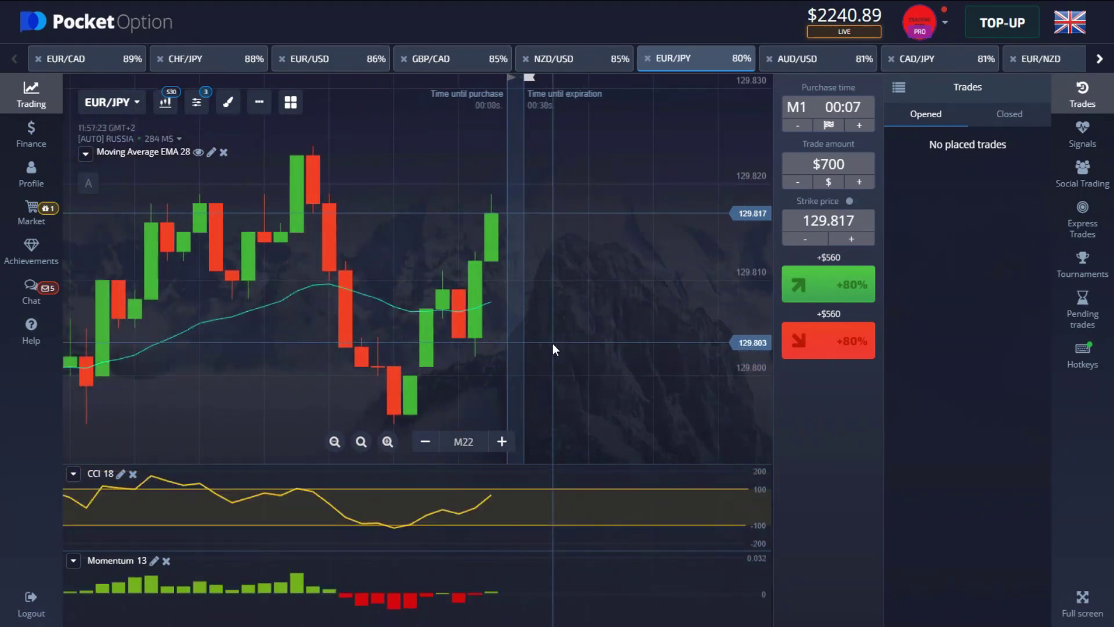
scroll(630, 288, "down", 3)
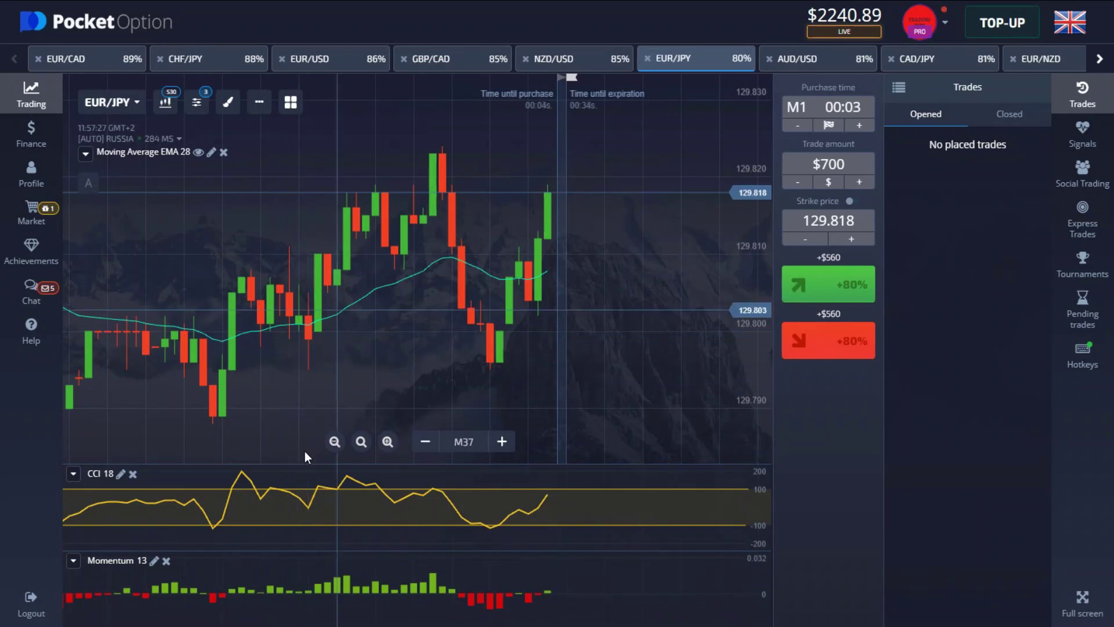
scroll(622, 287, "up", 1)
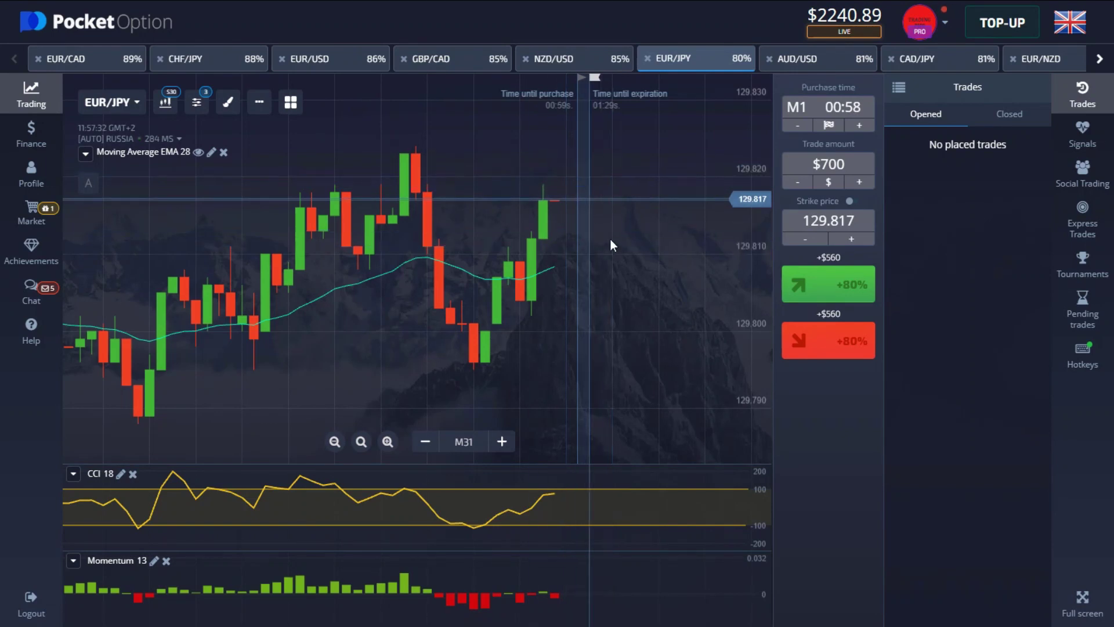
scroll(629, 256, "up", 2)
scroll(635, 235, "down", 3)
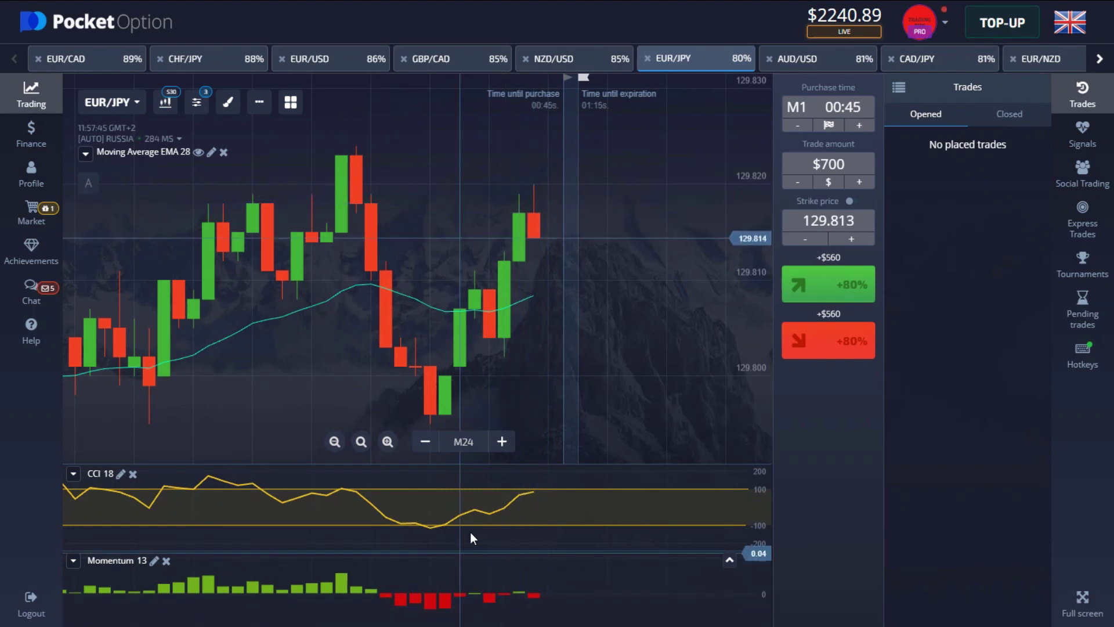
scroll(457, 576, "down", 1)
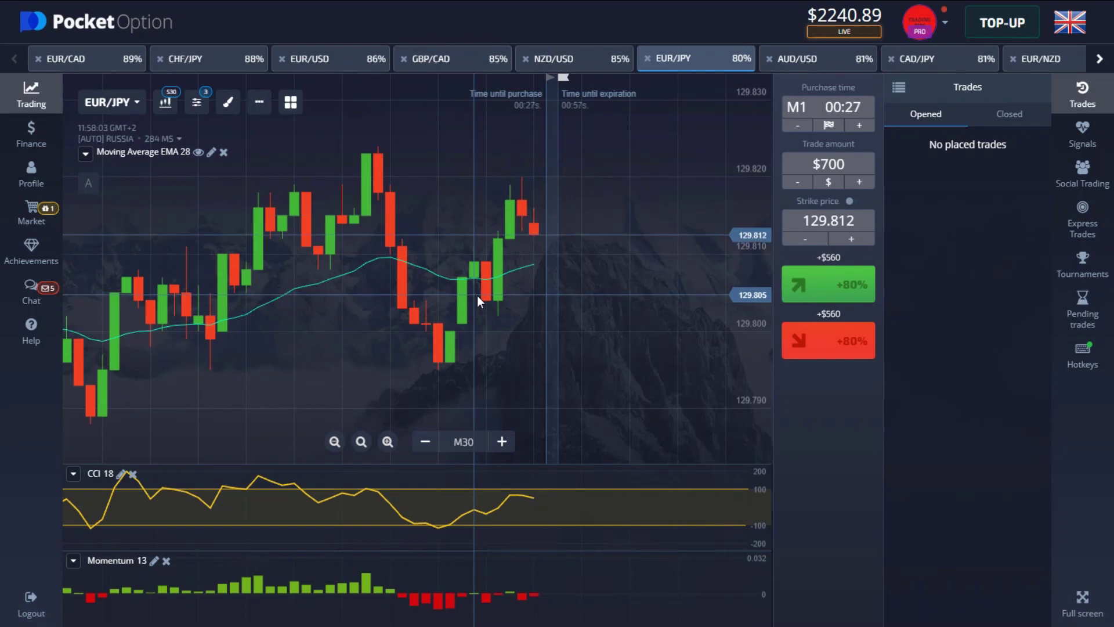
scroll(610, 304, "up", 2)
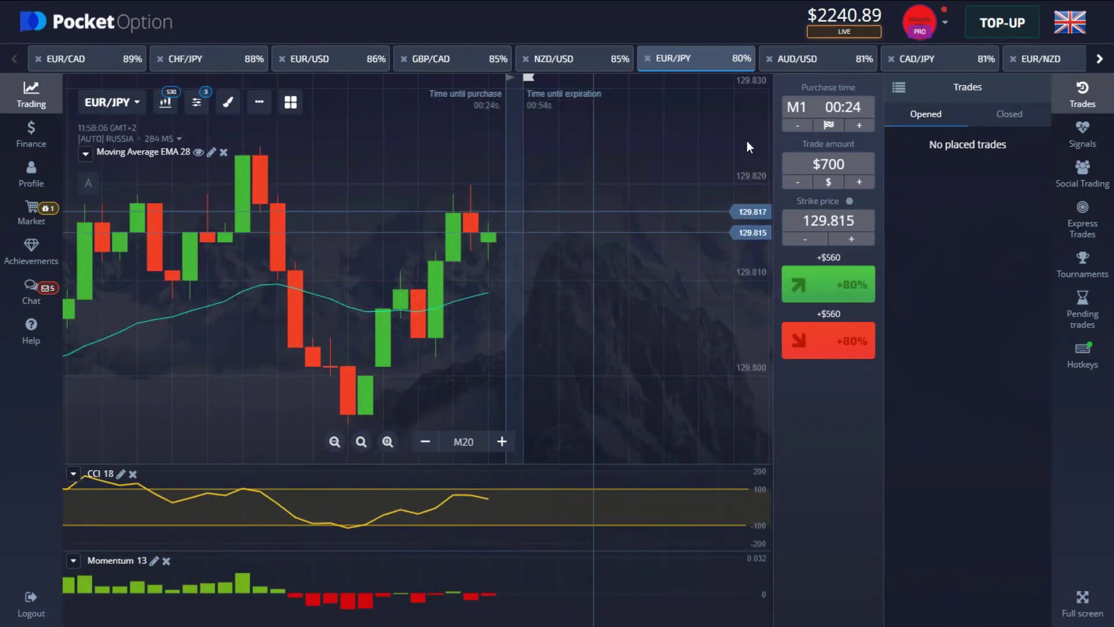
left_click(834, 60)
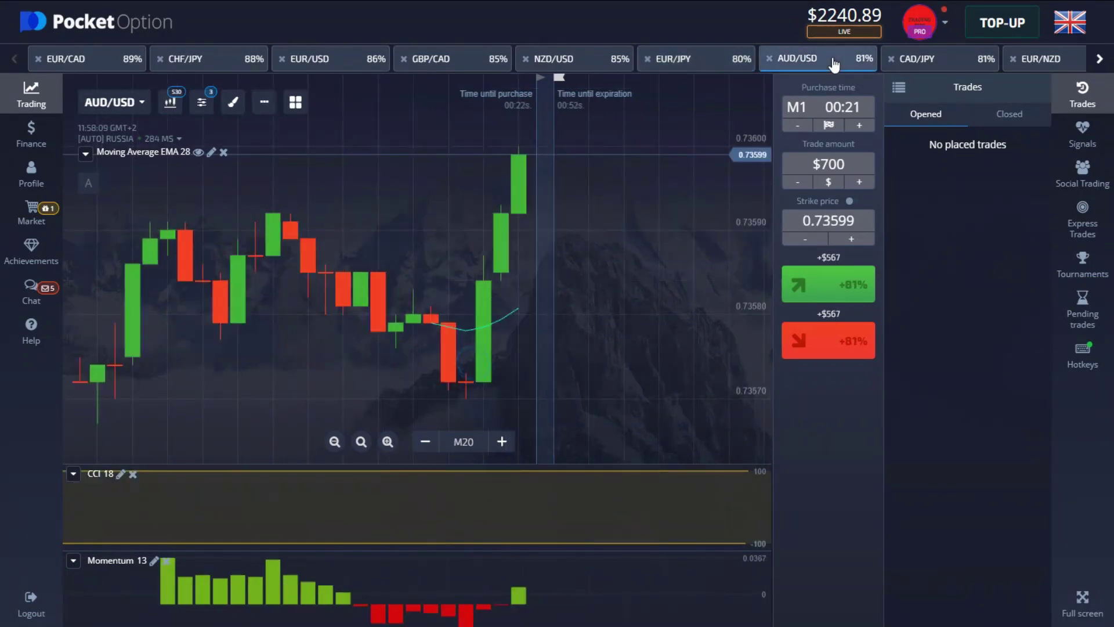
scroll(615, 309, "down", 4)
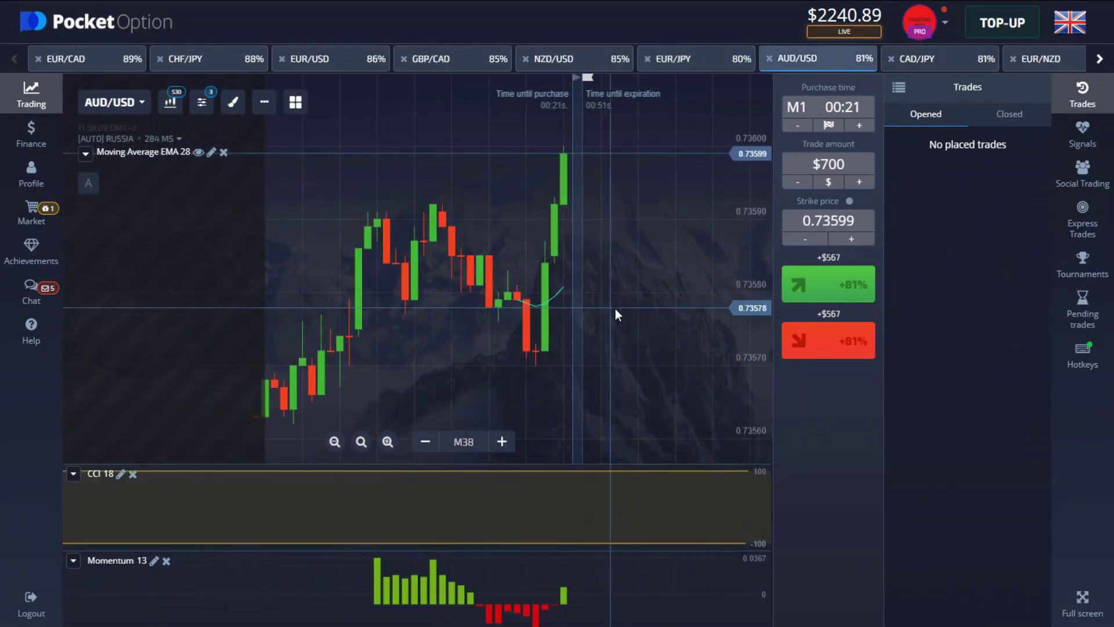
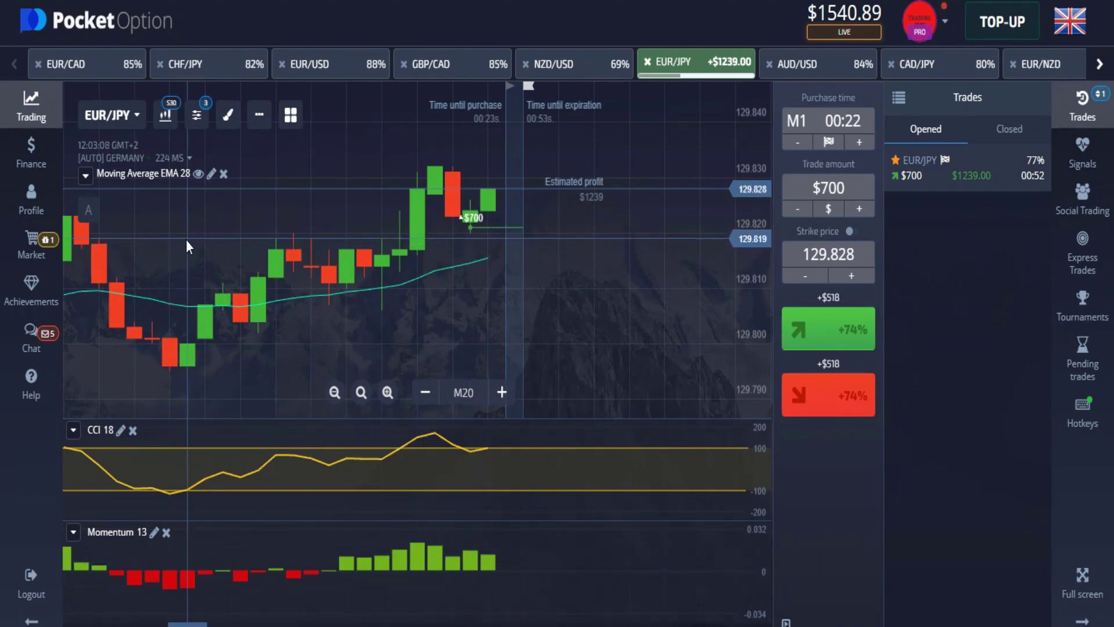
- Follow the open $700 EUR/JPY rising-price trade on the chart until it expires
scroll(407, 186, "up", 5)
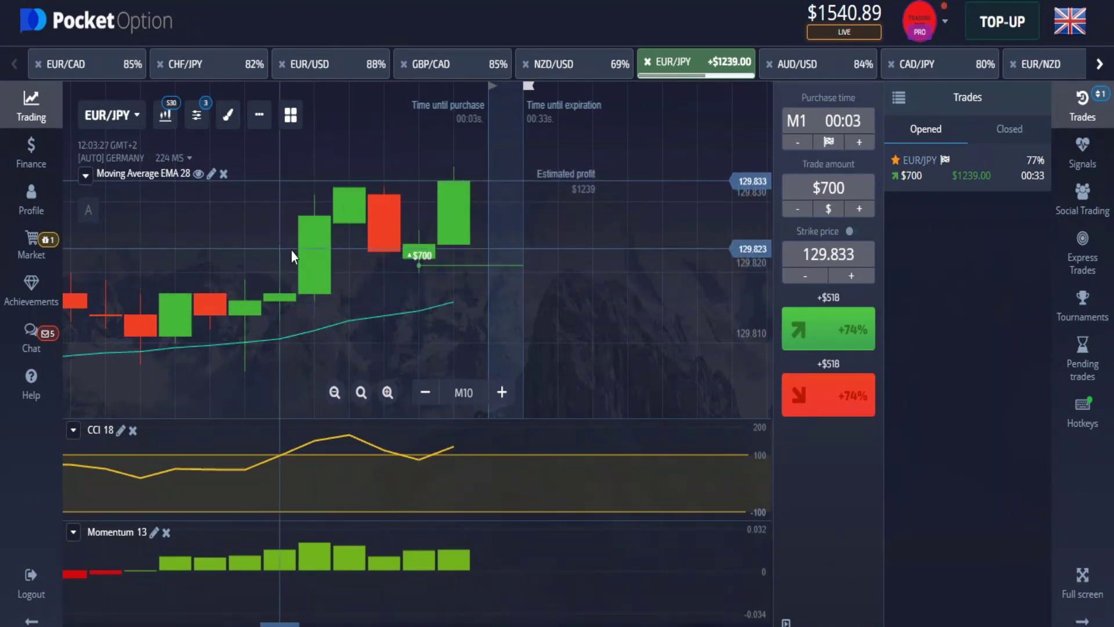
scroll(515, 190, "down", 3)
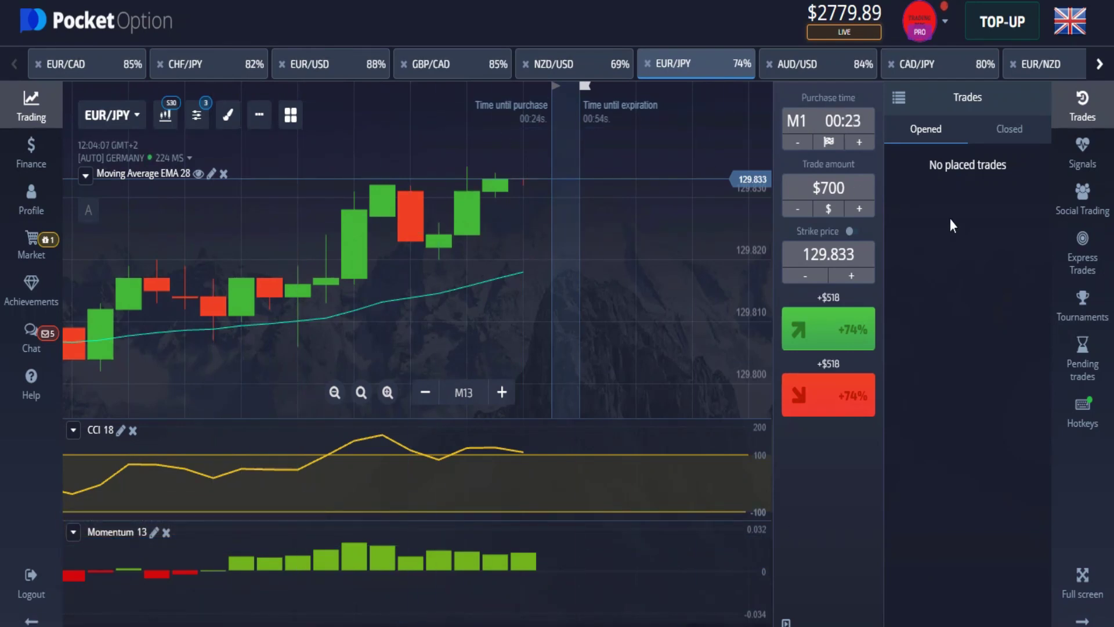
scroll(578, 254, "down", 4)
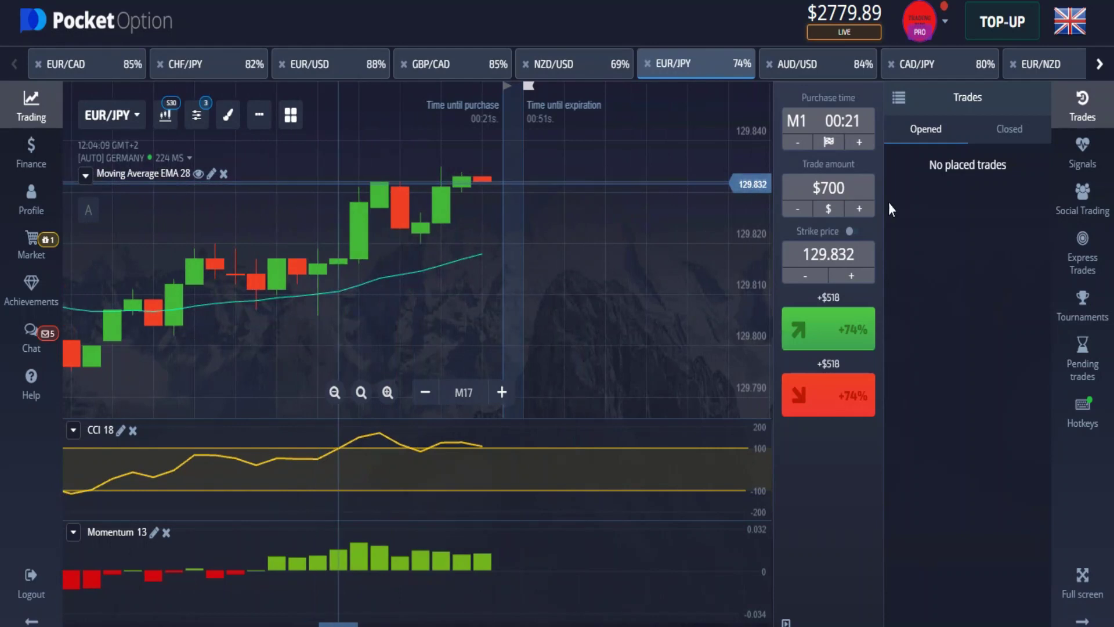
- Check the AUD/USD and CAD/JPY charts for the next trade entry
left_click(842, 68)
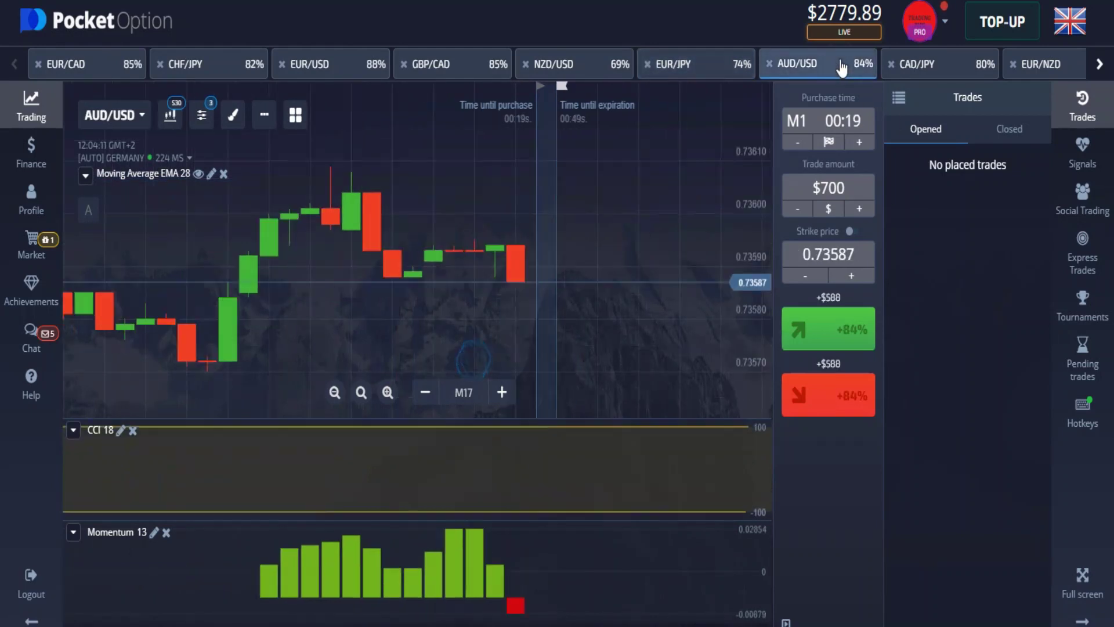
scroll(481, 294, "down", 1)
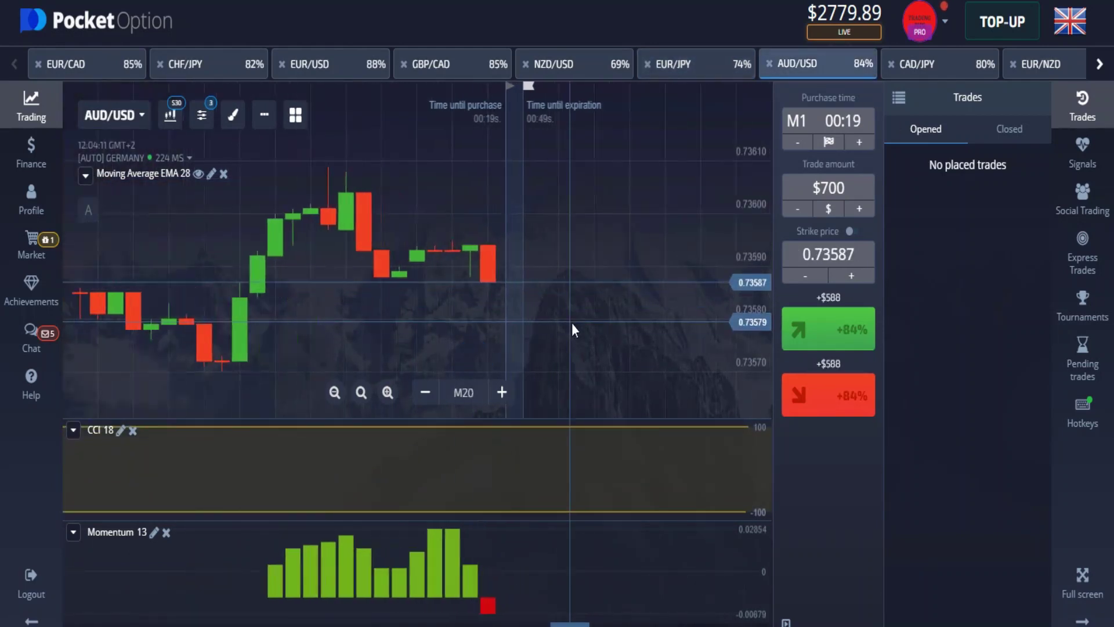
scroll(573, 323, "up", 6)
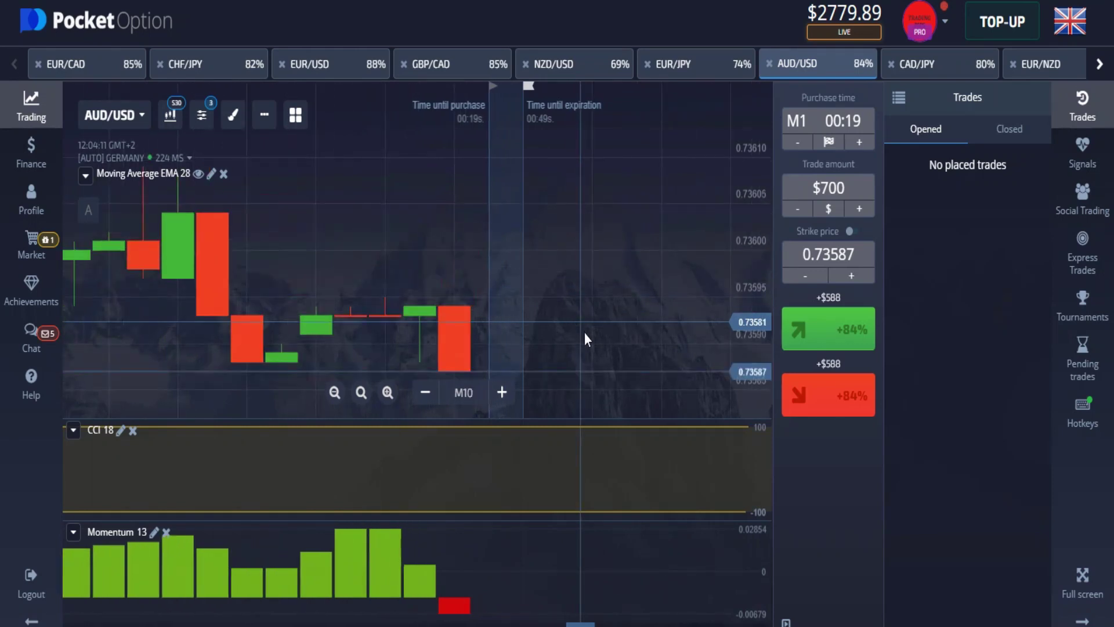
scroll(584, 333, "down", 2)
left_click(924, 64)
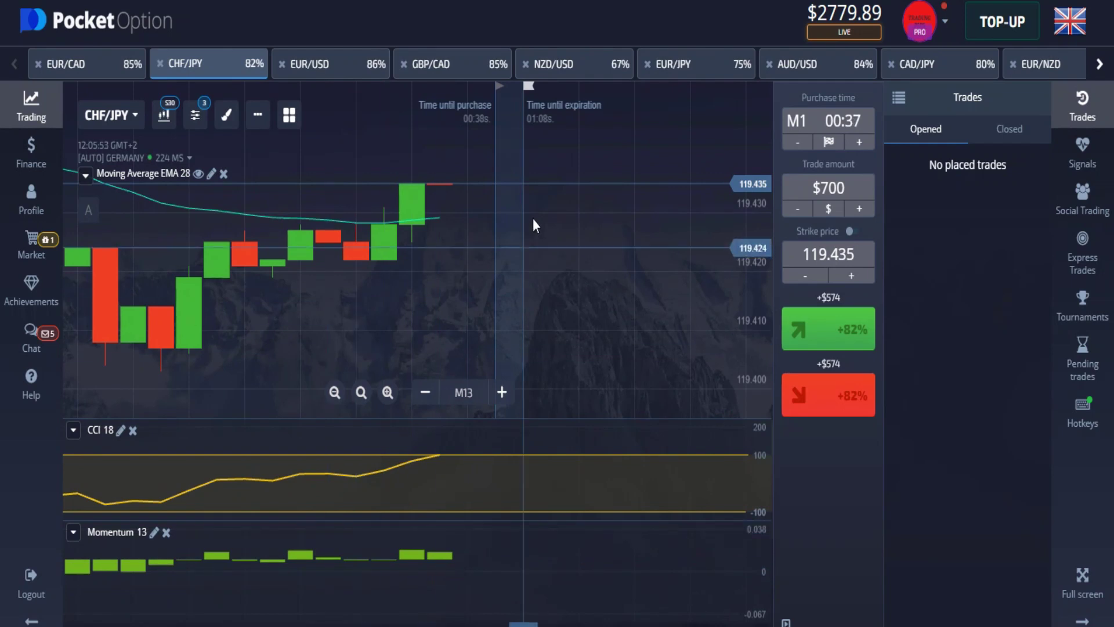
- Examine the CHF/JPY chart and place two $700 M1 trades on a rising price
scroll(427, 210, "down", 4)
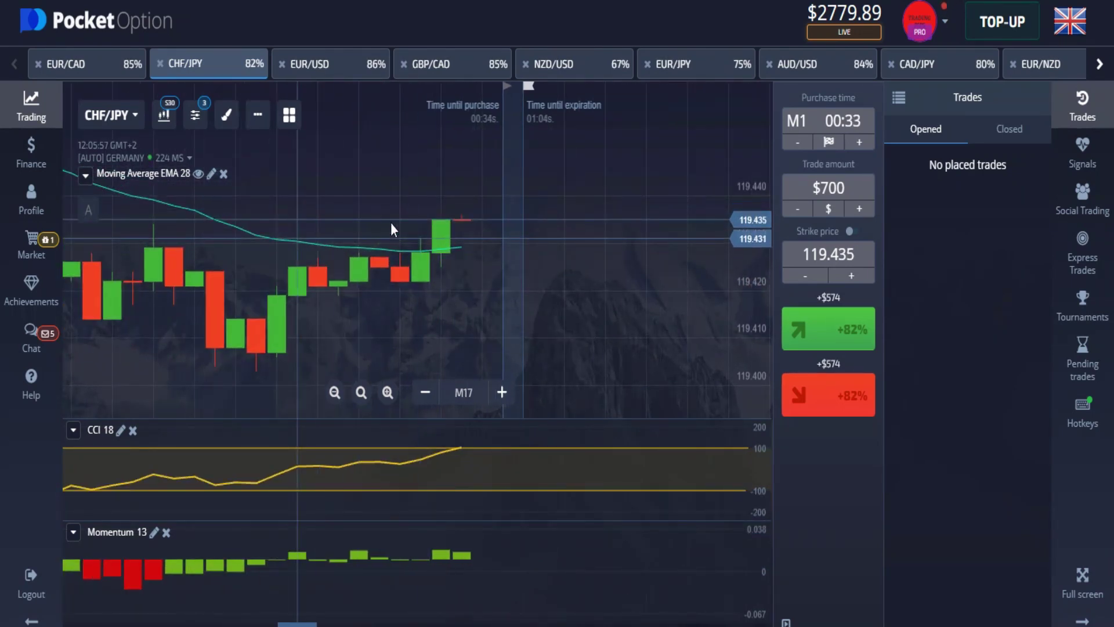
scroll(535, 217, "up", 3)
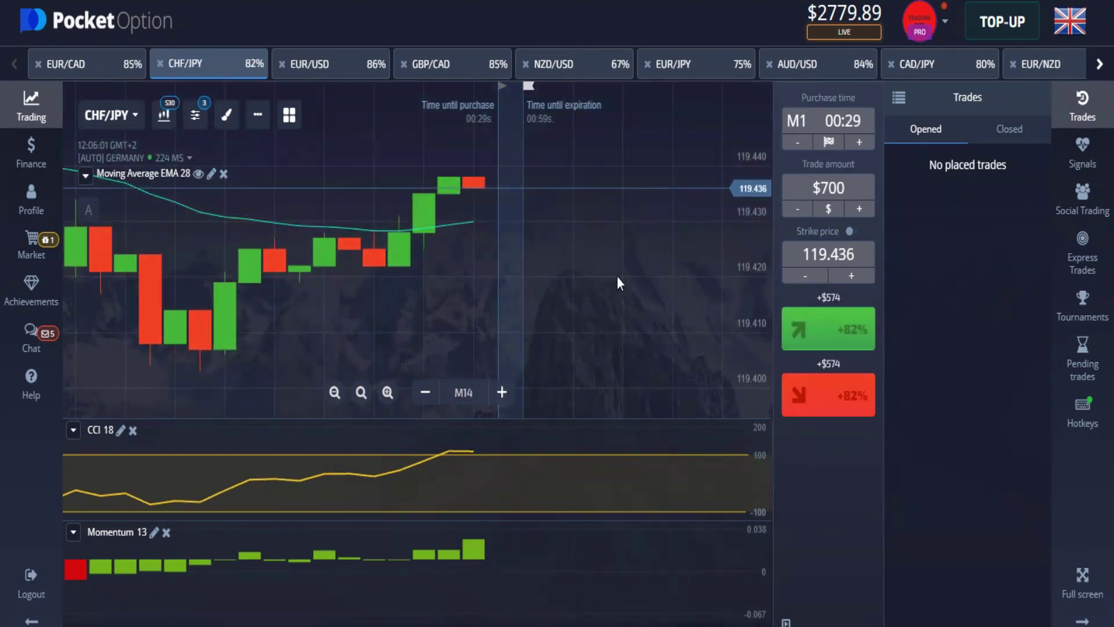
scroll(558, 234, "up", 3)
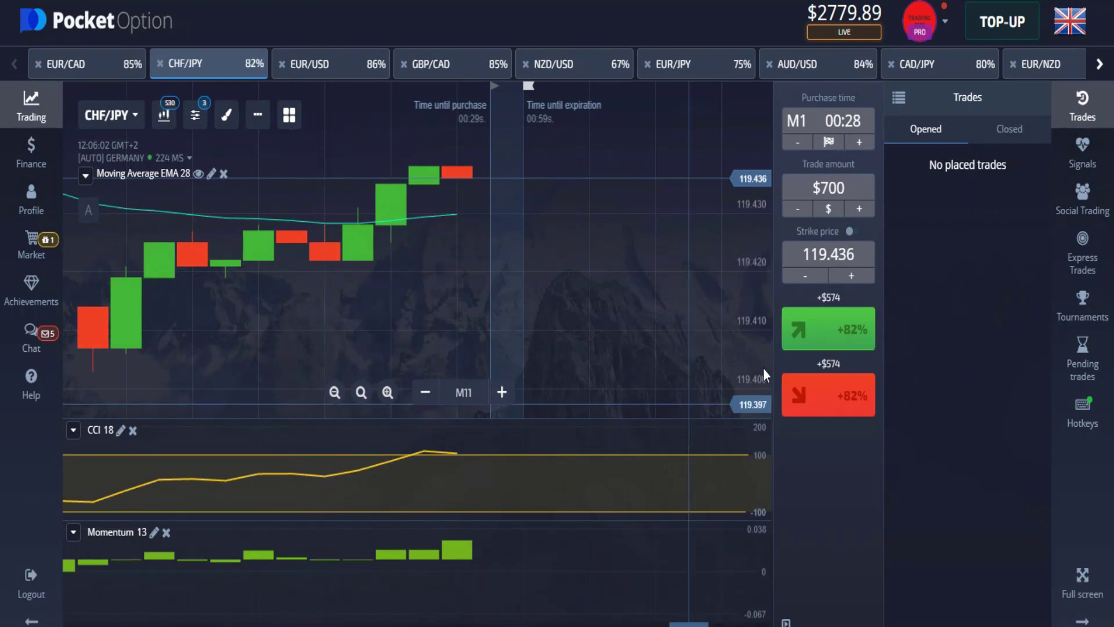
double_click(832, 348)
- Follow the two open $700 CHF/JPY trades against the EMA, CCI and Momentum indicators until they expire
scroll(555, 226, "down", 3)
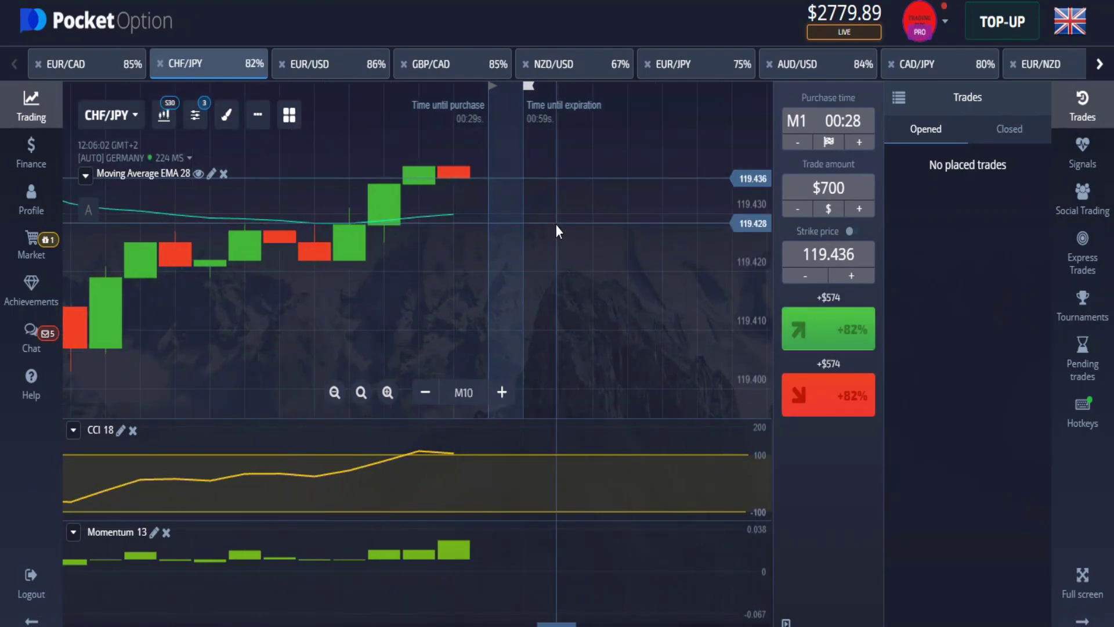
scroll(555, 227, "down", 3)
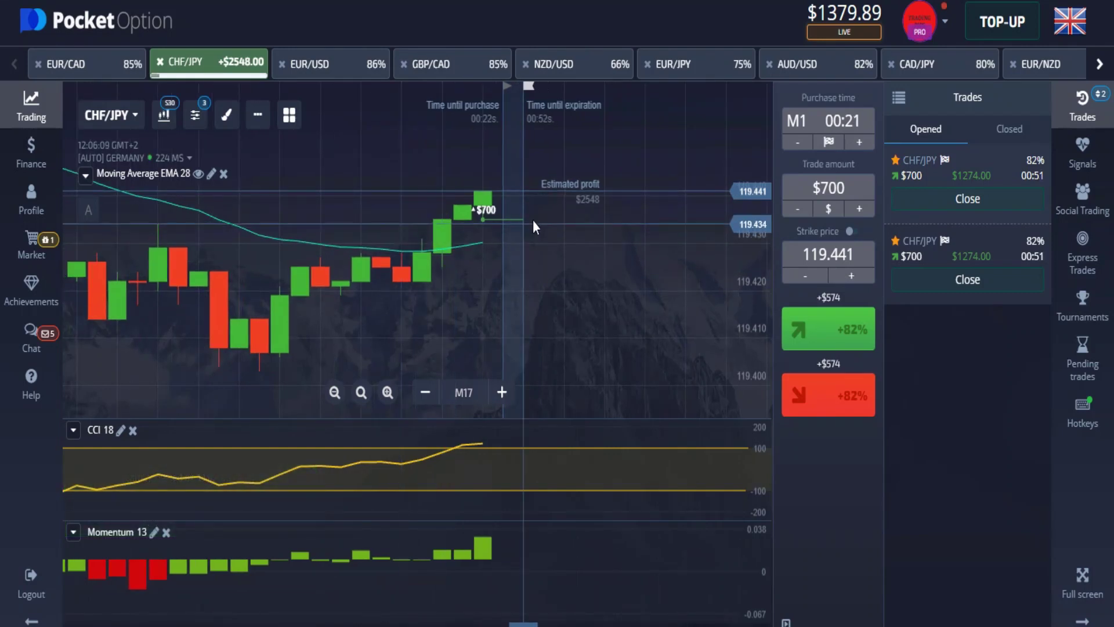
scroll(533, 219, "up", 4)
scroll(533, 219, "up", 3)
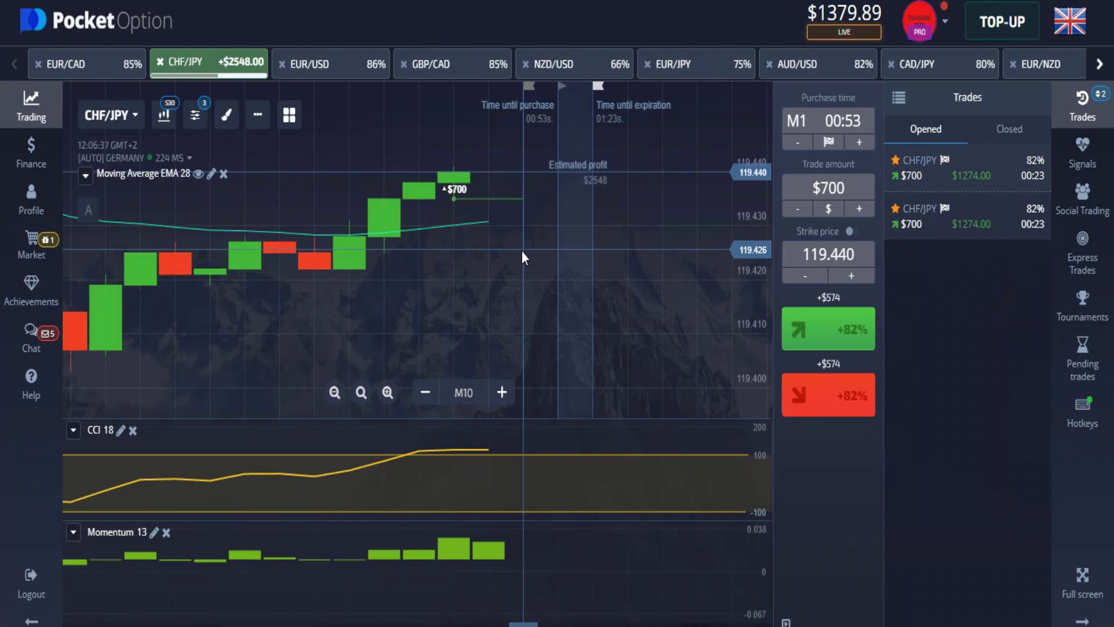
scroll(522, 253, "down", 4)
scroll(522, 253, "up", 3)
scroll(522, 253, "up", 1)
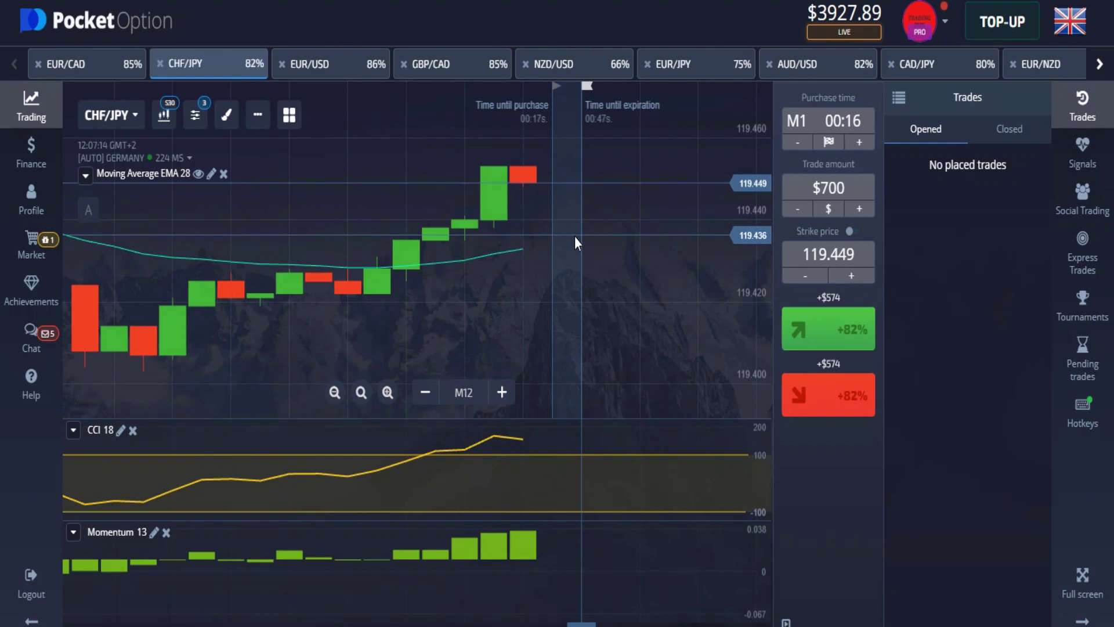
scroll(561, 218, "down", 3)
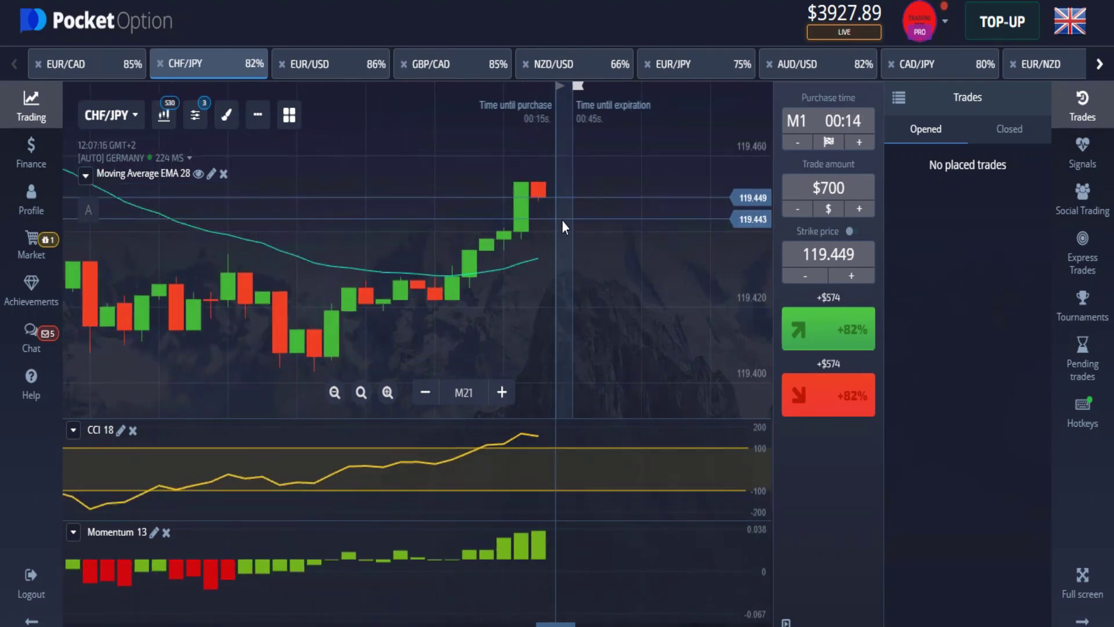
- Check the EUR/USD and GBP/CAD charts and remove NZD/USD from the open currency pairs
left_click(325, 75)
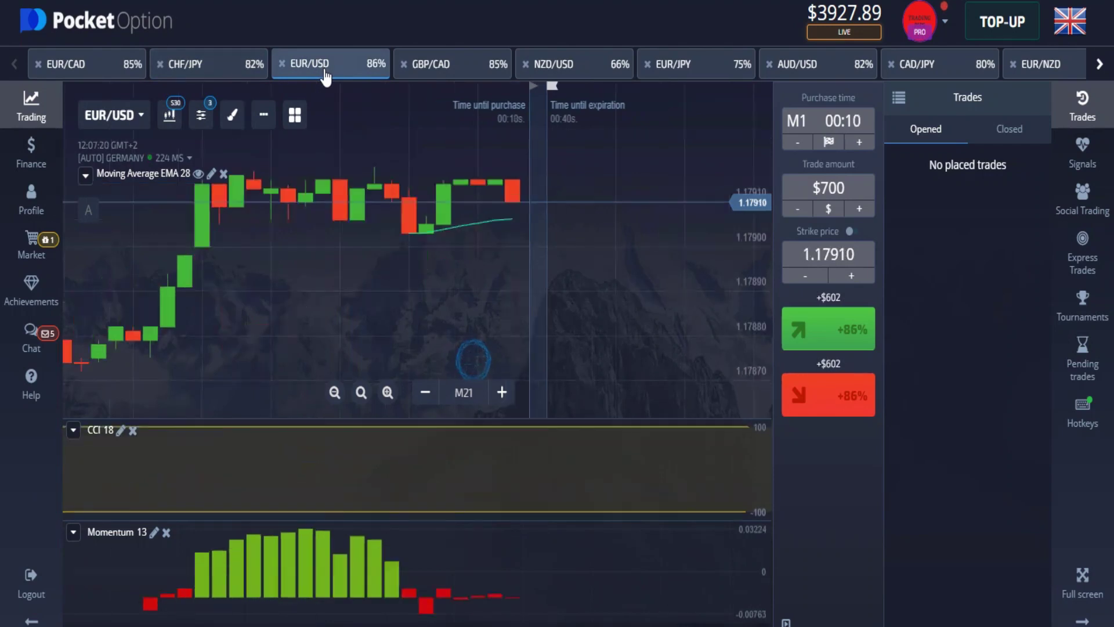
left_click(452, 68)
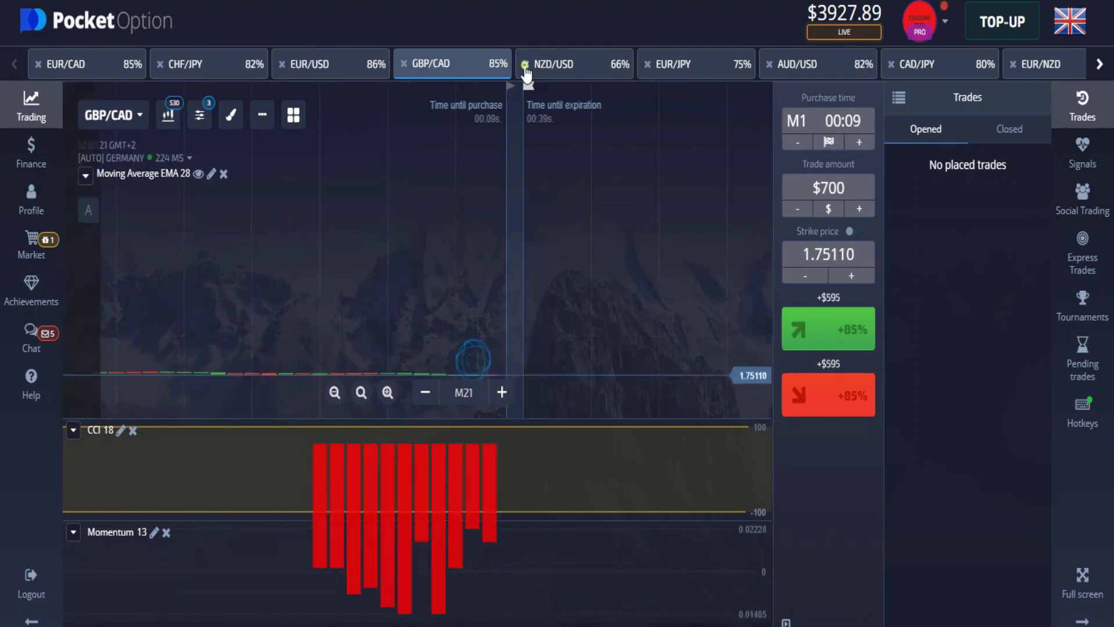
left_click(525, 65)
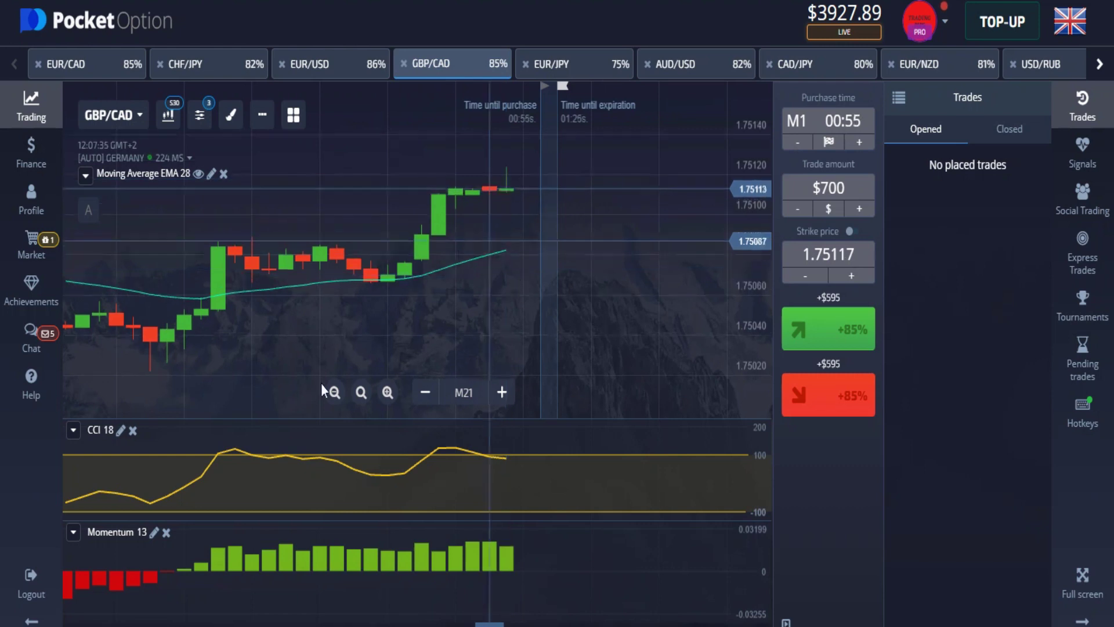
- Compare the EUR/JPY and AUD/USD charts with the EMA, CCI and Momentum indicators for another trade entry
left_click(601, 70)
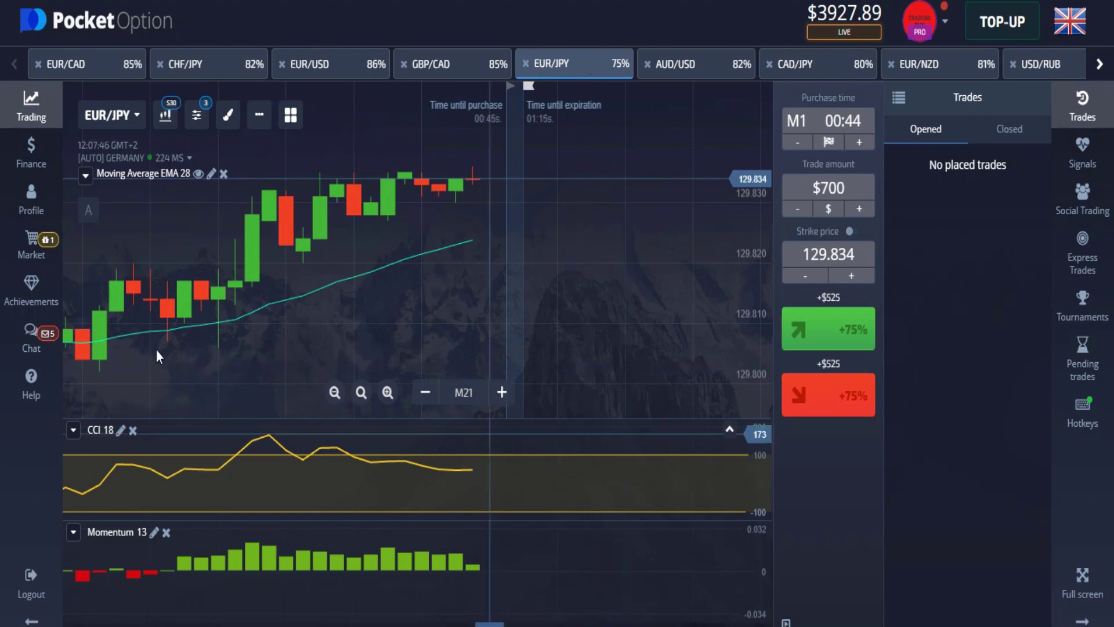
left_click(691, 74)
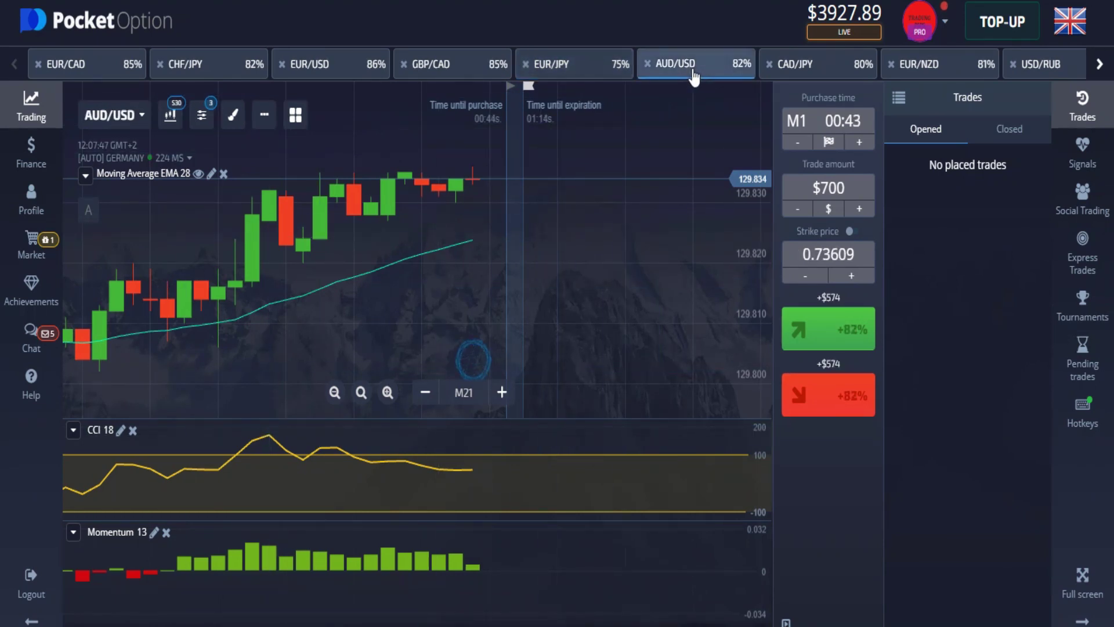
scroll(500, 228, "down", 3)
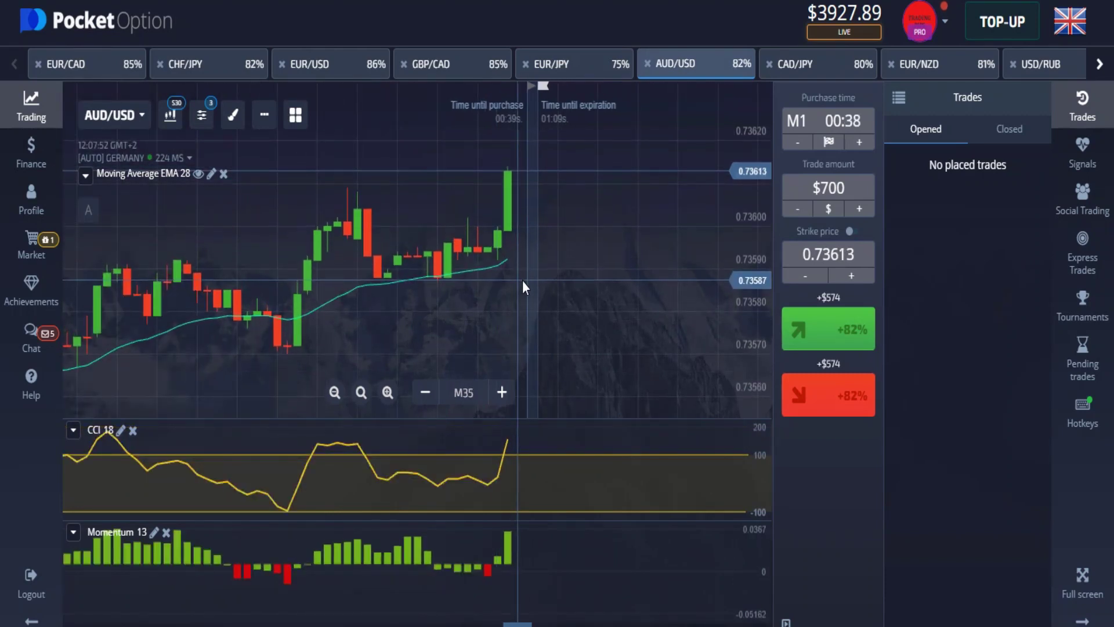
scroll(280, 253, "up", 2)
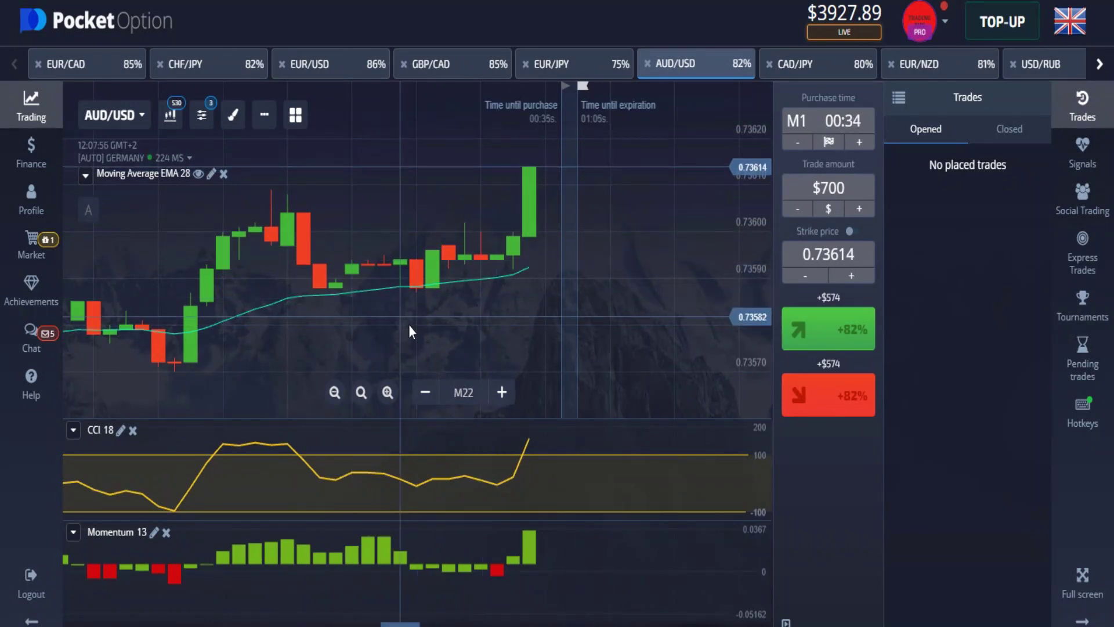
scroll(421, 299, "down", 2)
scroll(420, 299, "down", 3)
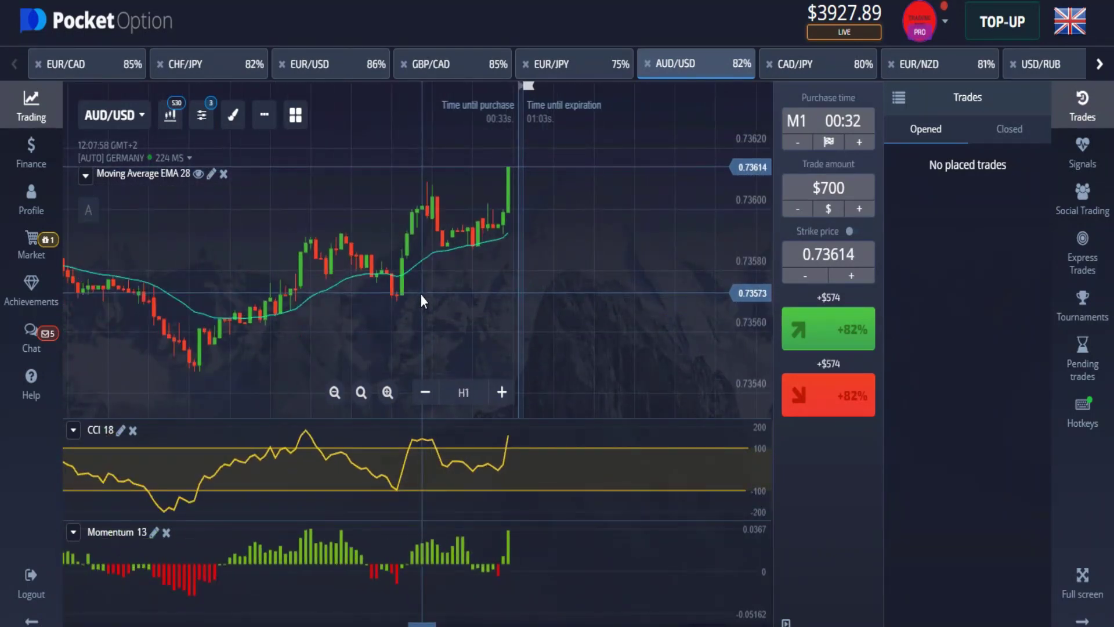
scroll(421, 296, "up", 4)
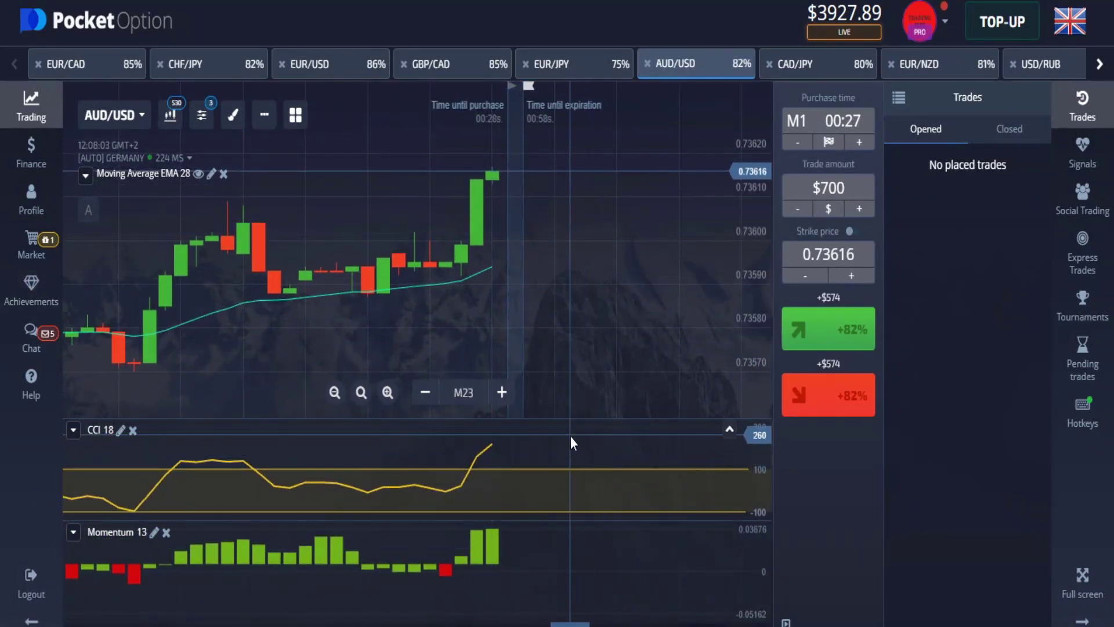
- Compare the AUD/USD, CAD/JPY and EUR/NZD charts with the EMA, CCI and Momentum indicators for a trade entry
scroll(557, 232, "down", 1)
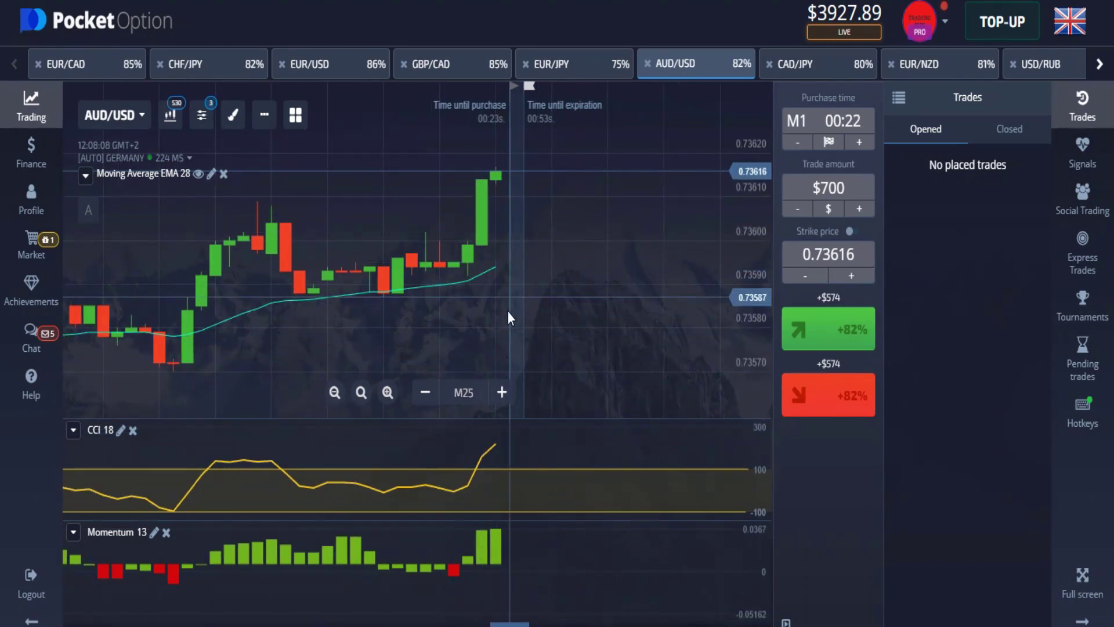
scroll(559, 228, "down", 4)
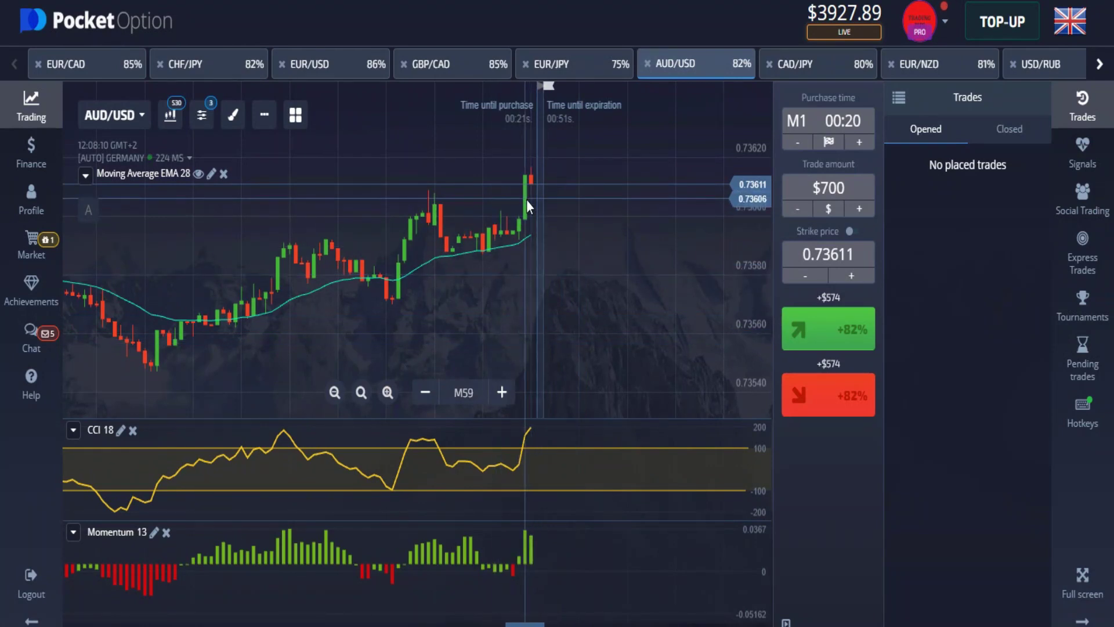
scroll(535, 355, "up", 3)
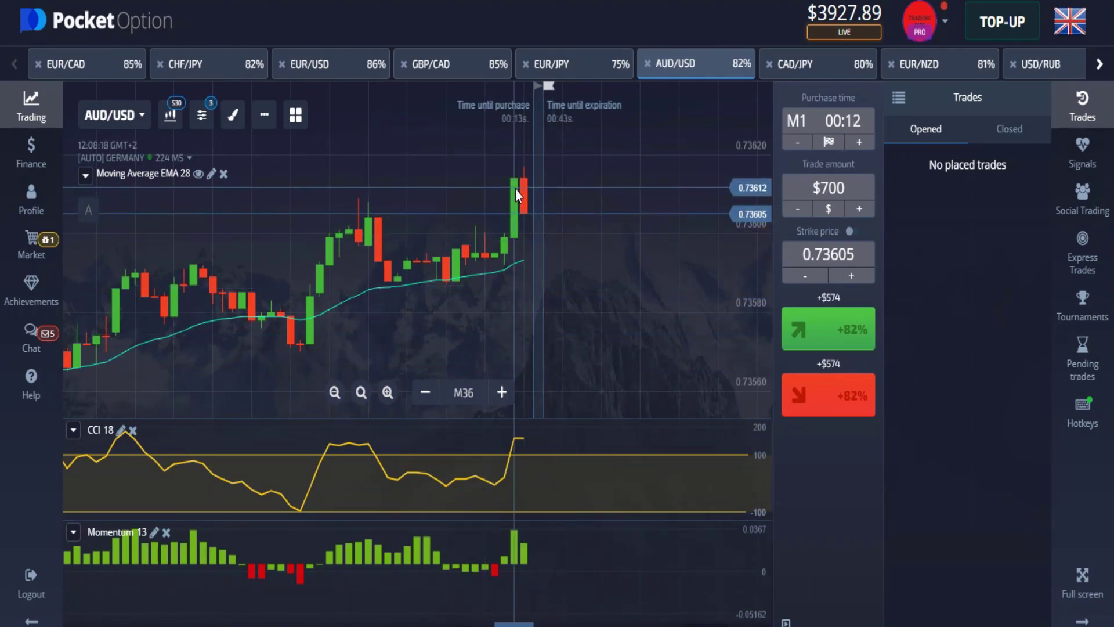
left_click(852, 68)
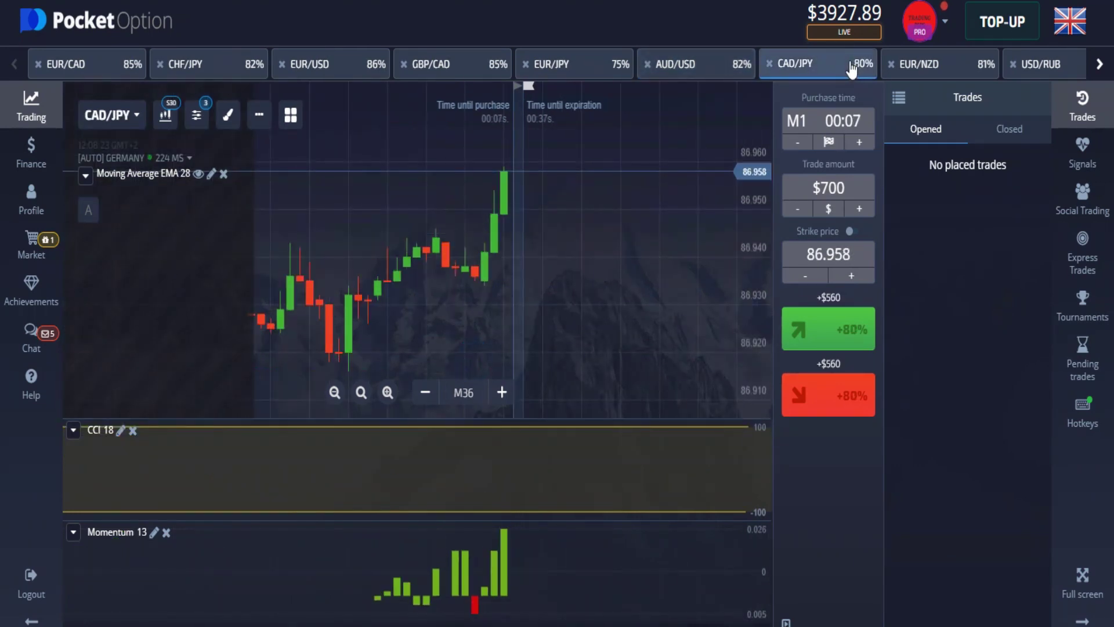
scroll(576, 284, "up", 2)
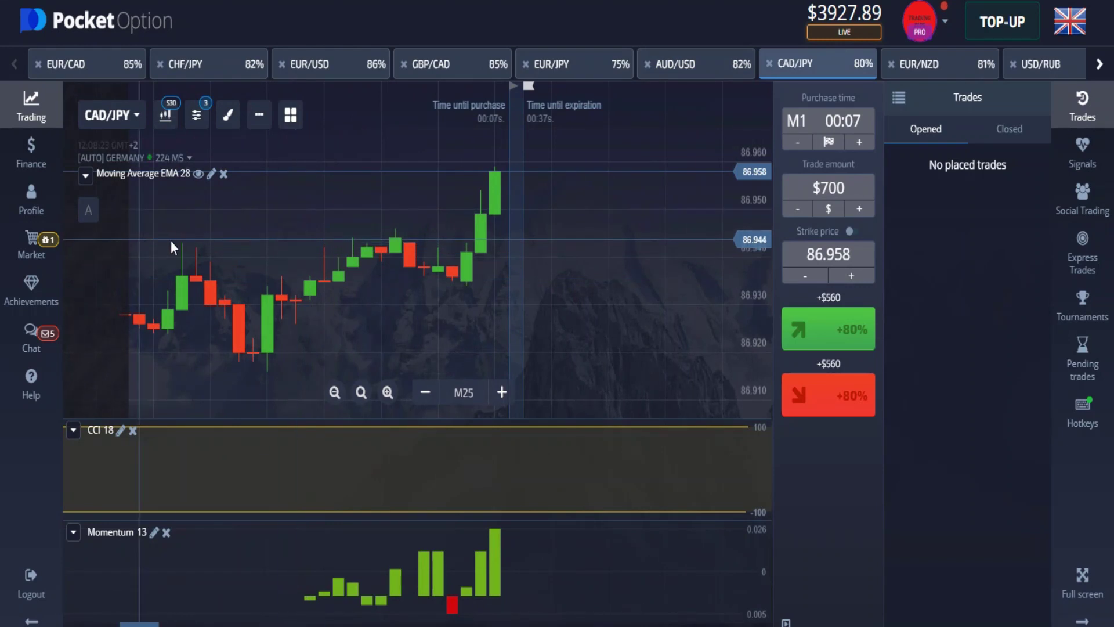
left_click(940, 63)
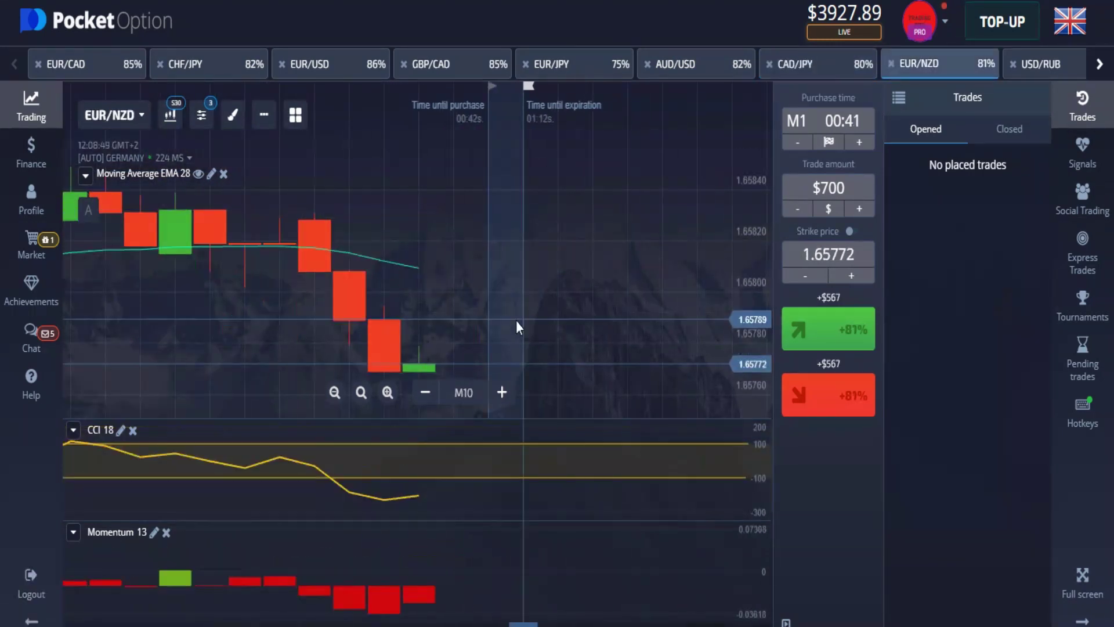
- Return to the CHF/JPY chart, check its recent candles and place two $700 M1 trades on a rising price
key("Tab")
key("Tab")
key("Tab")
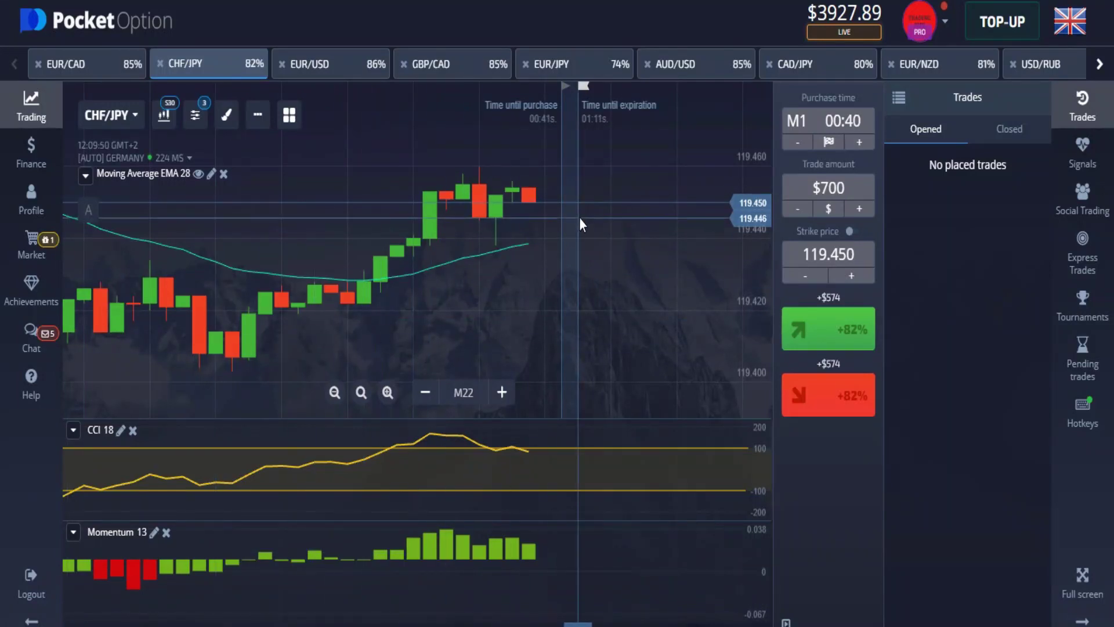
scroll(579, 216, "up", 2)
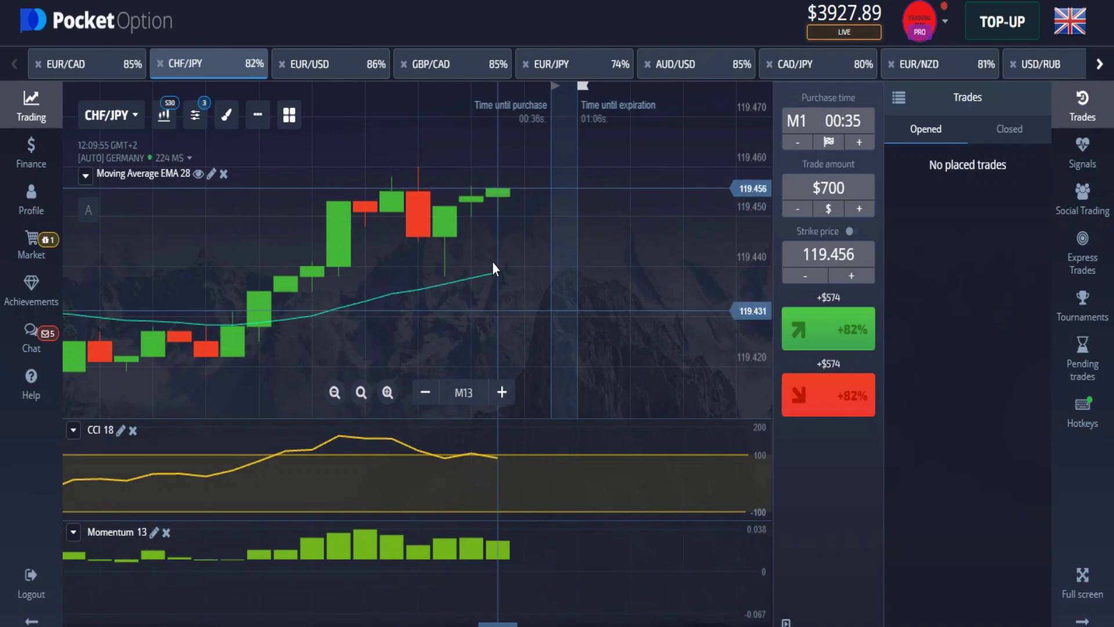
scroll(518, 213, "up", 1)
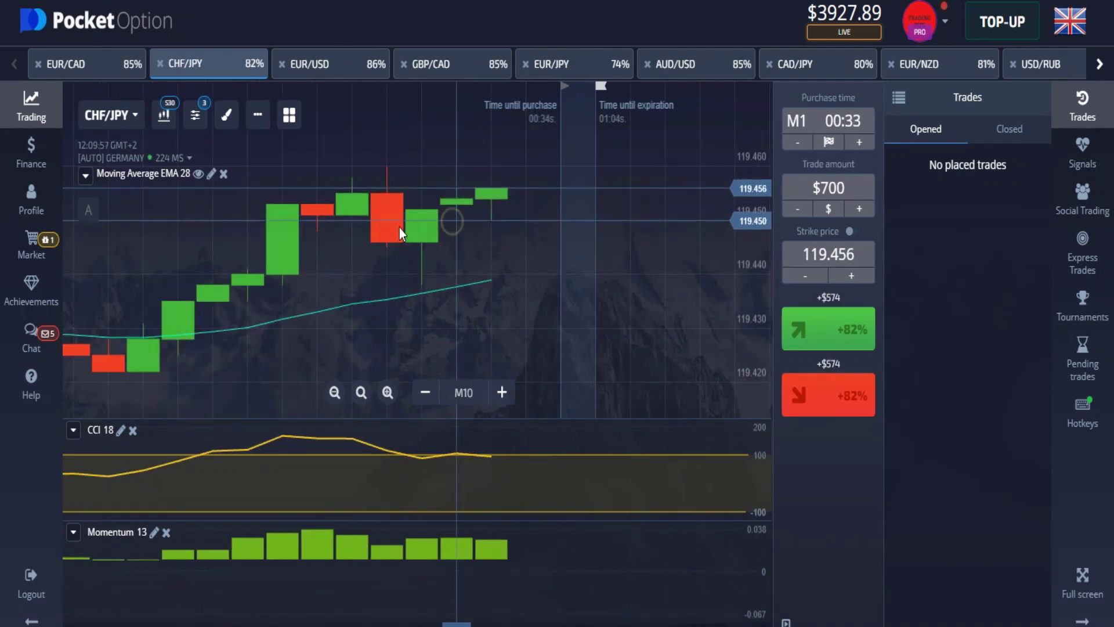
scroll(400, 229, "up", 1)
scroll(511, 217, "down", 2)
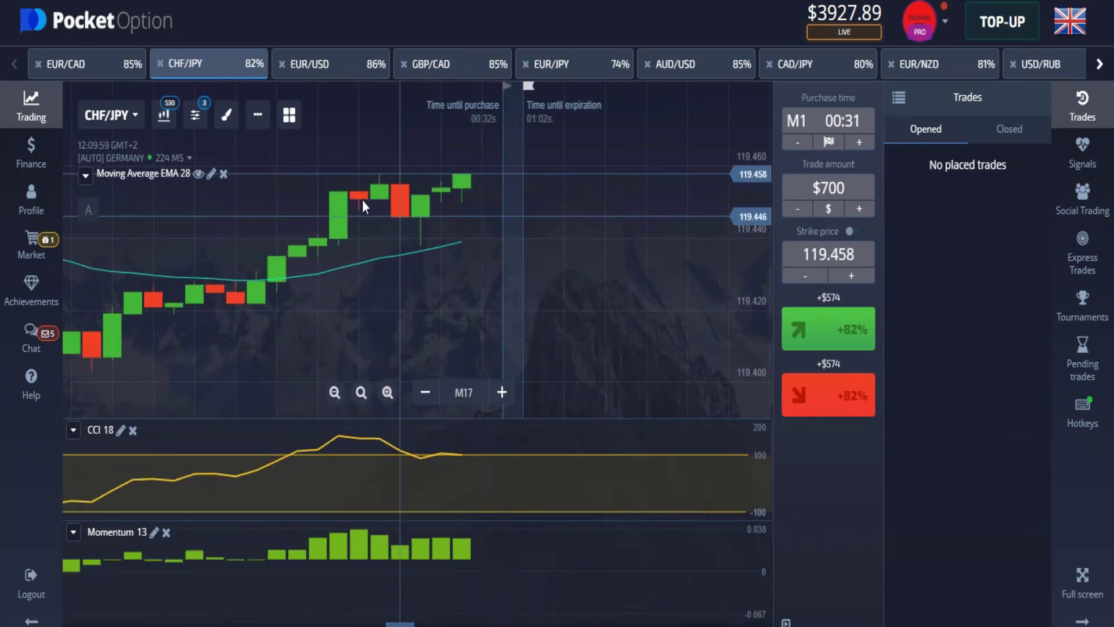
left_click(811, 330)
scroll(561, 207, "up", 2)
left_click(830, 344)
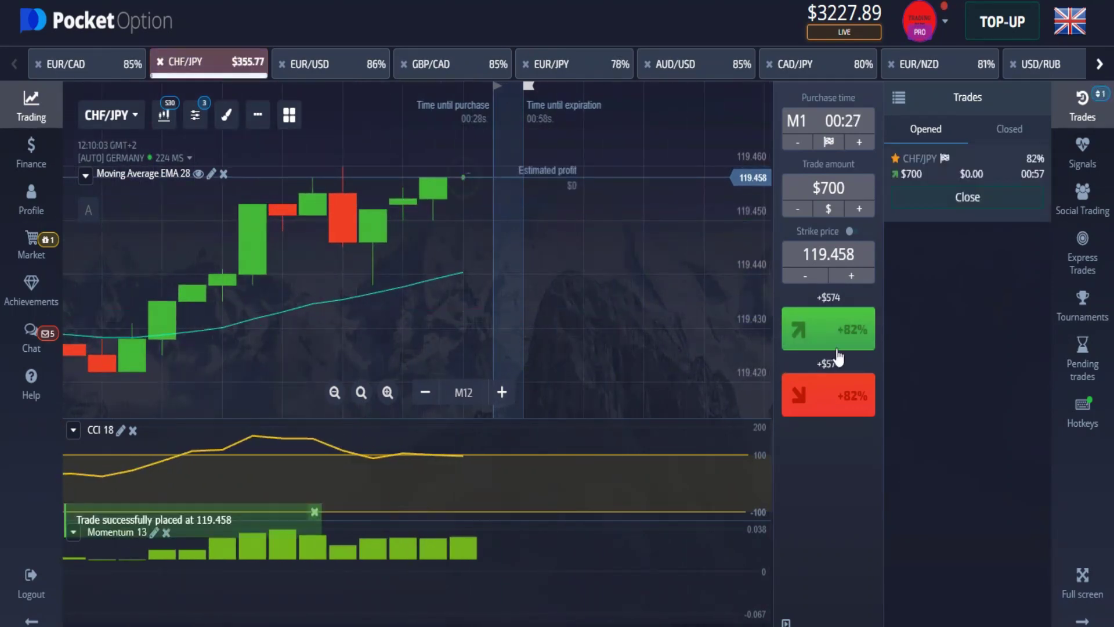
- Follow the two open $700 CHF/JPY trades on the chart until they expire and review the price movement
scroll(546, 192, "down", 1)
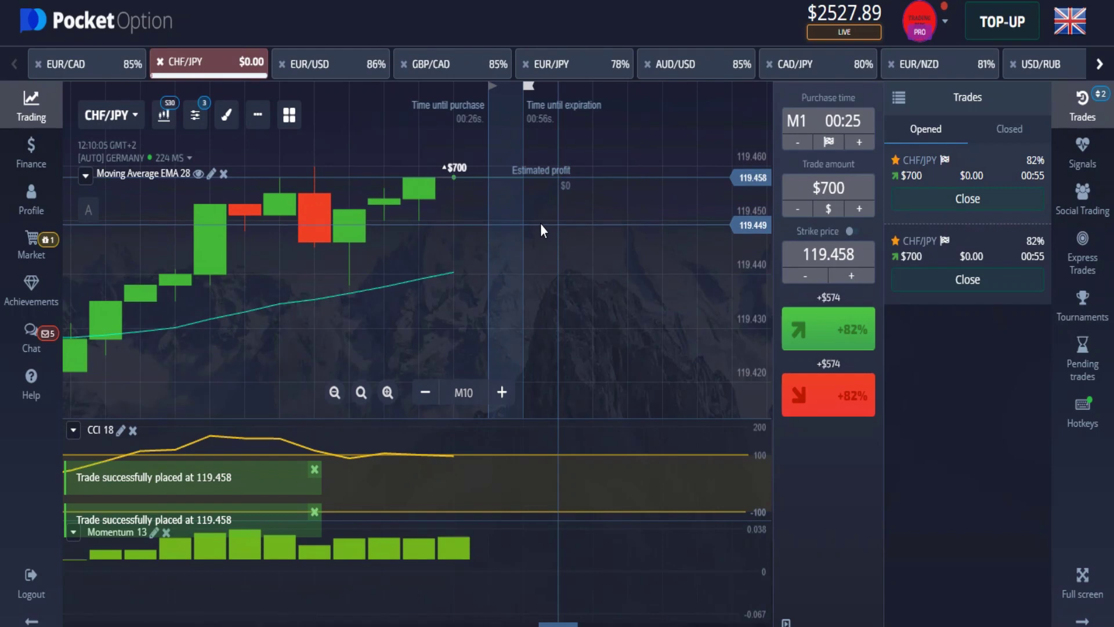
scroll(540, 224, "down", 3)
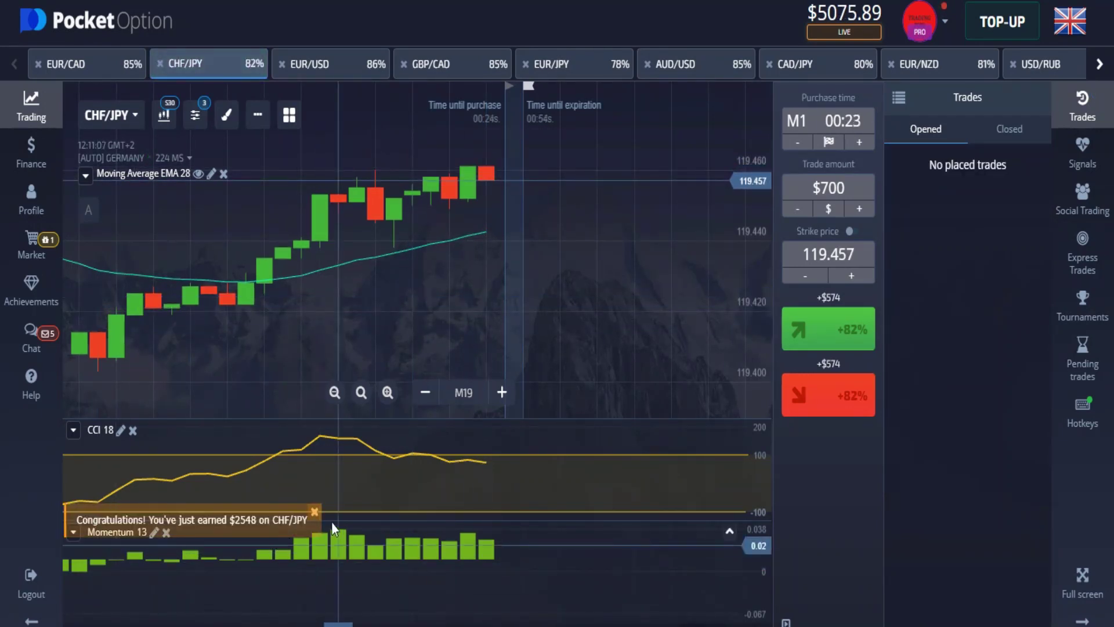
scroll(482, 368, "down", 3)
scroll(481, 368, "up", 3)
- Switch to the EUR/USD chart and set the trade amount to $200
left_click(358, 77)
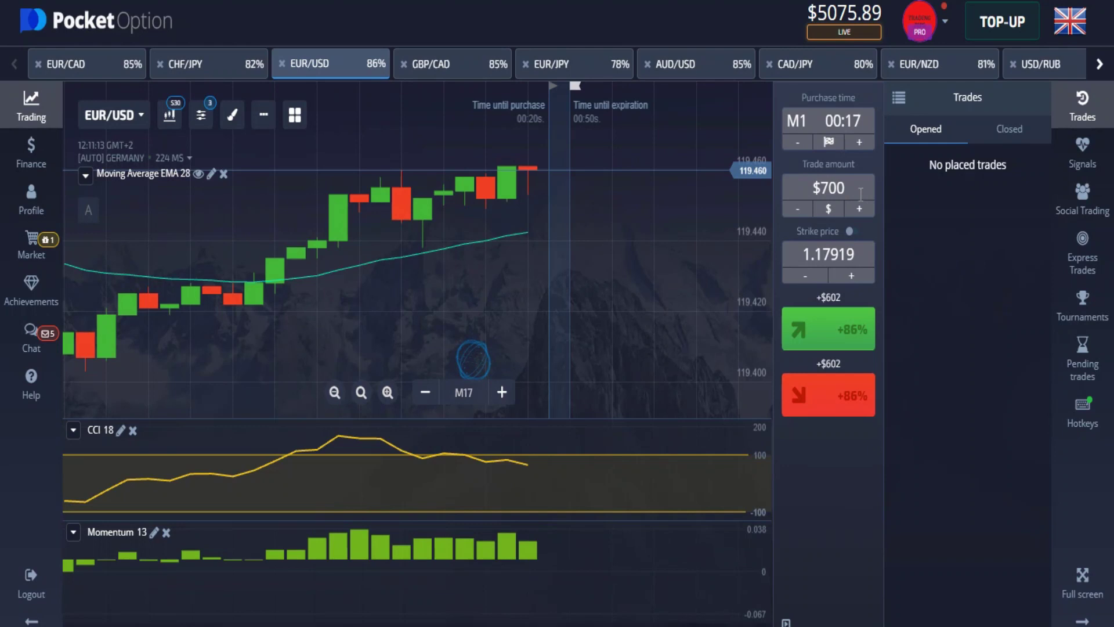
left_click(813, 188)
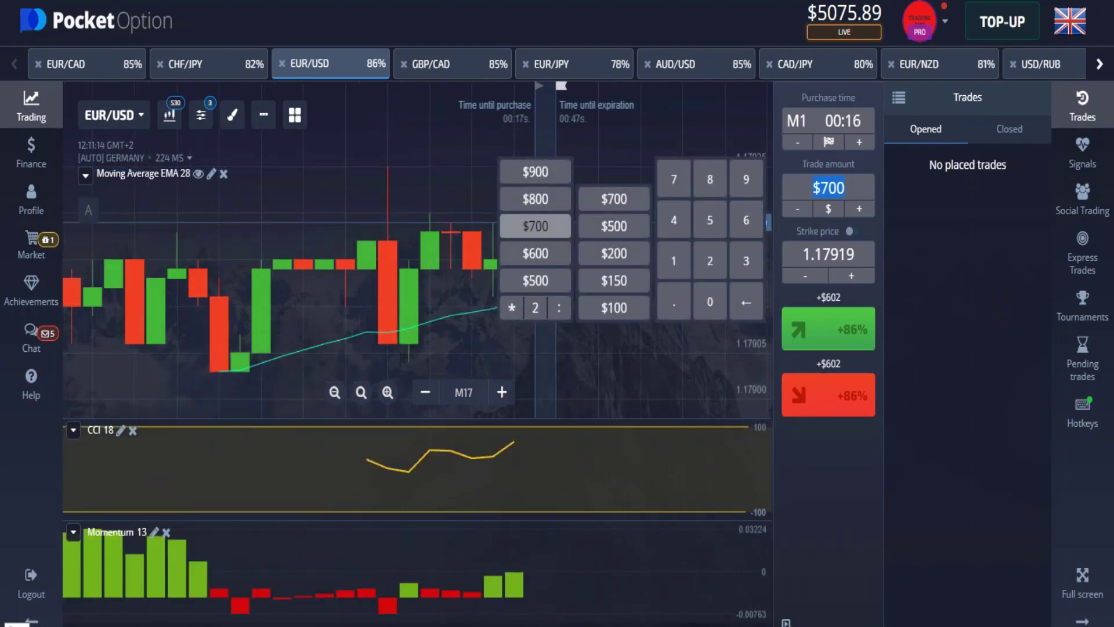
type("2")
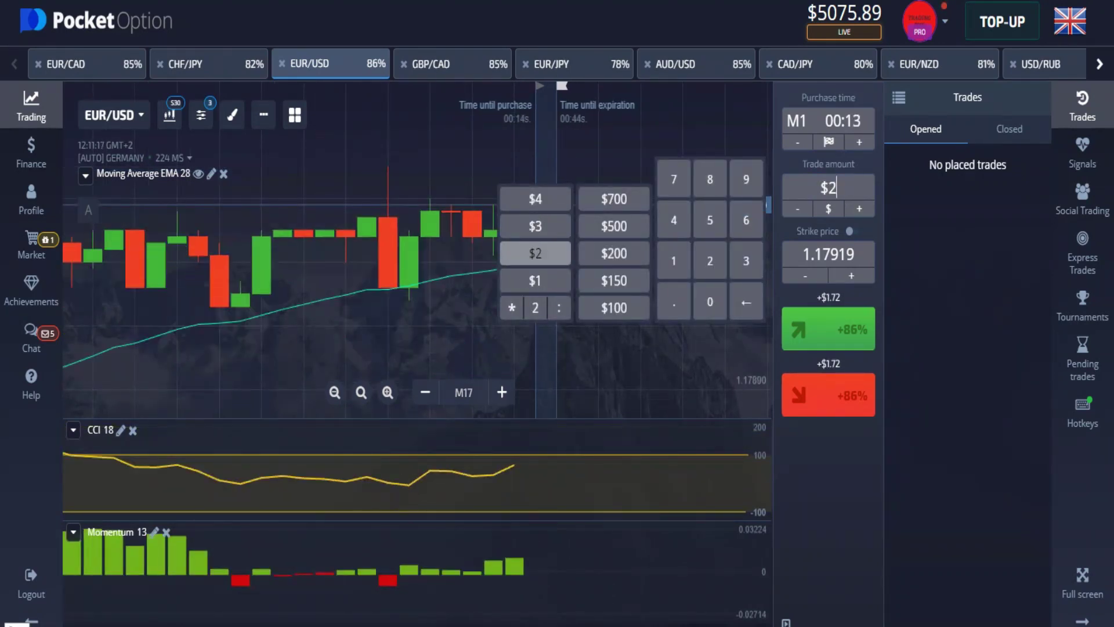
type("00")
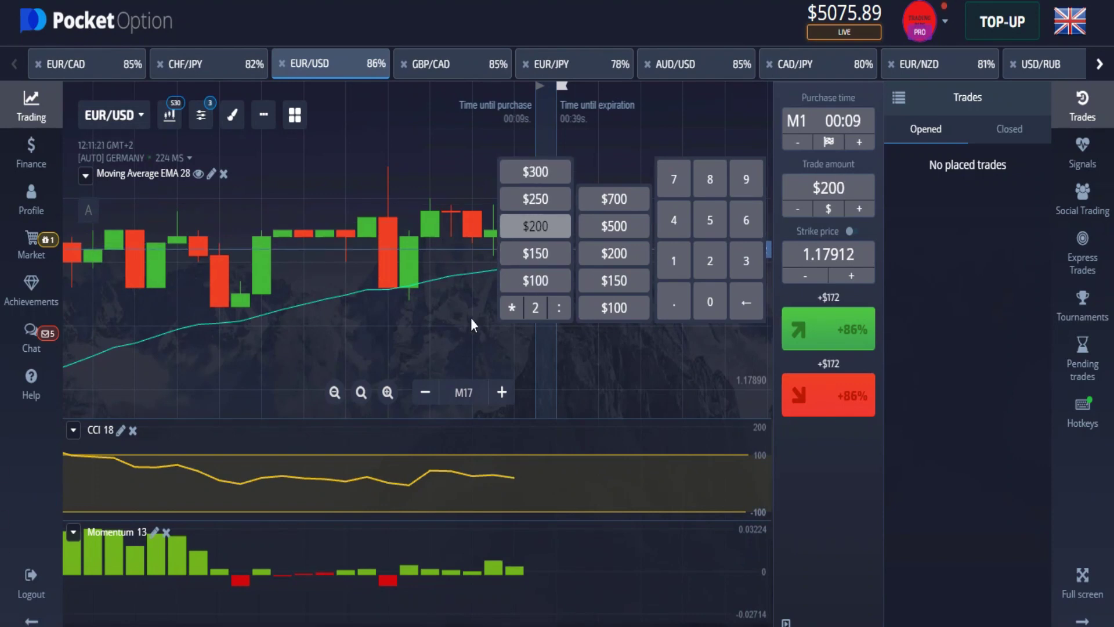
left_click(433, 360)
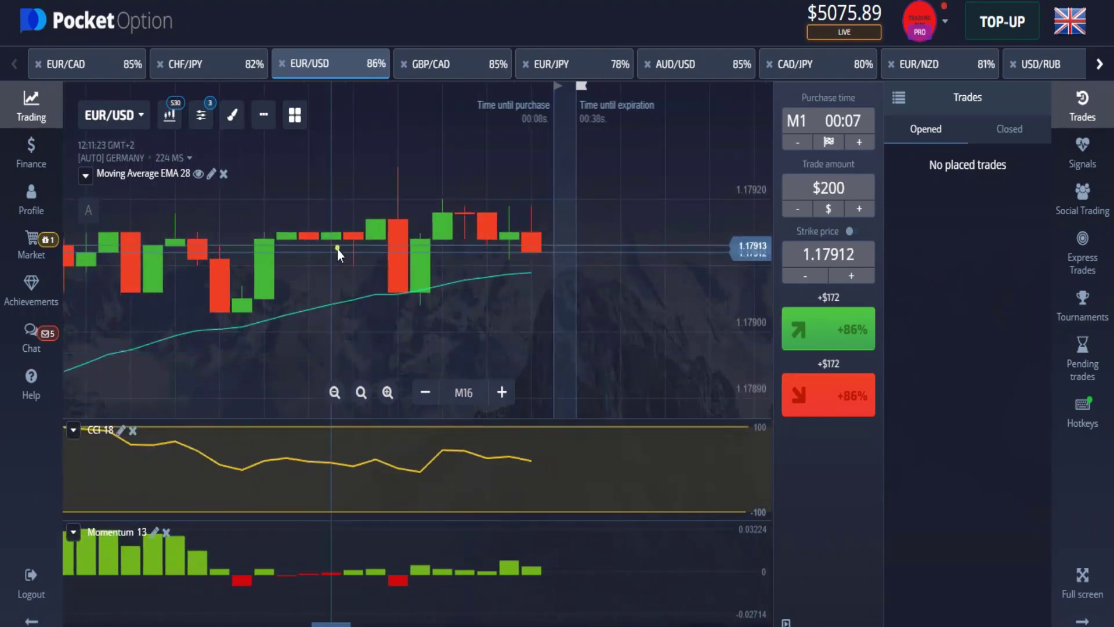
- Examine the GBP/CAD uptrend against the indicators and place two $200 M1 trades on a rising price
left_click(452, 64)
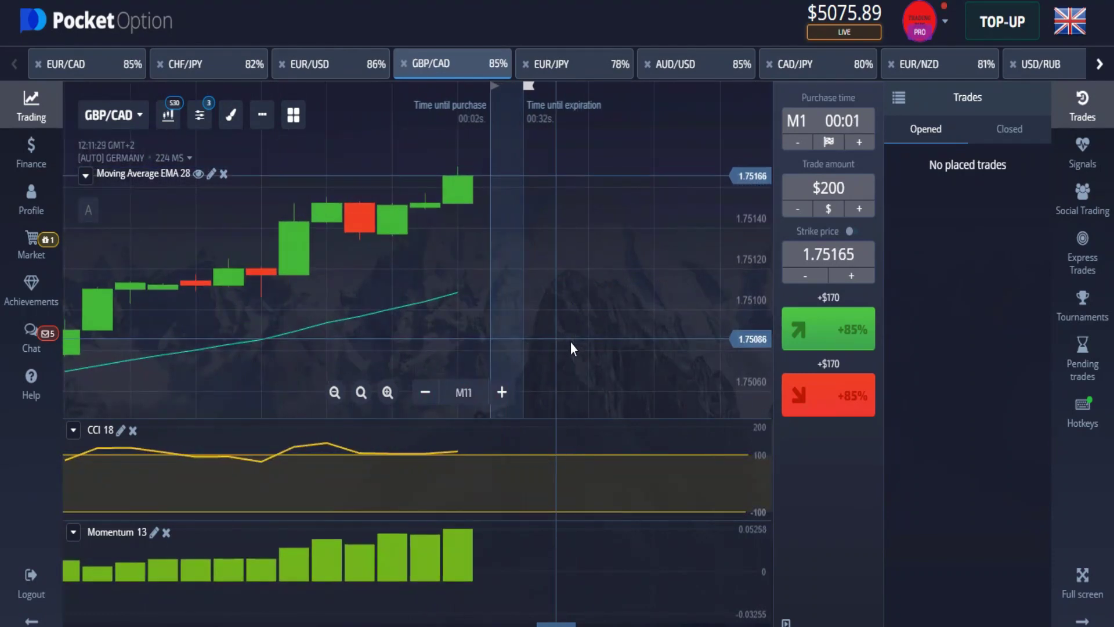
scroll(570, 343, "down", 5)
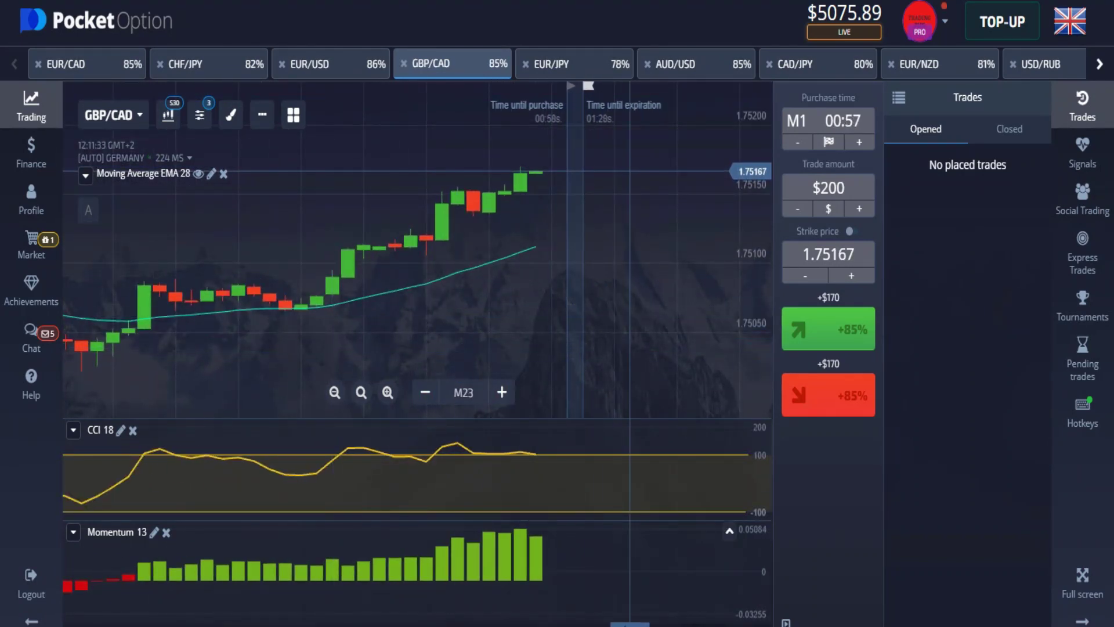
scroll(622, 252, "up", 3)
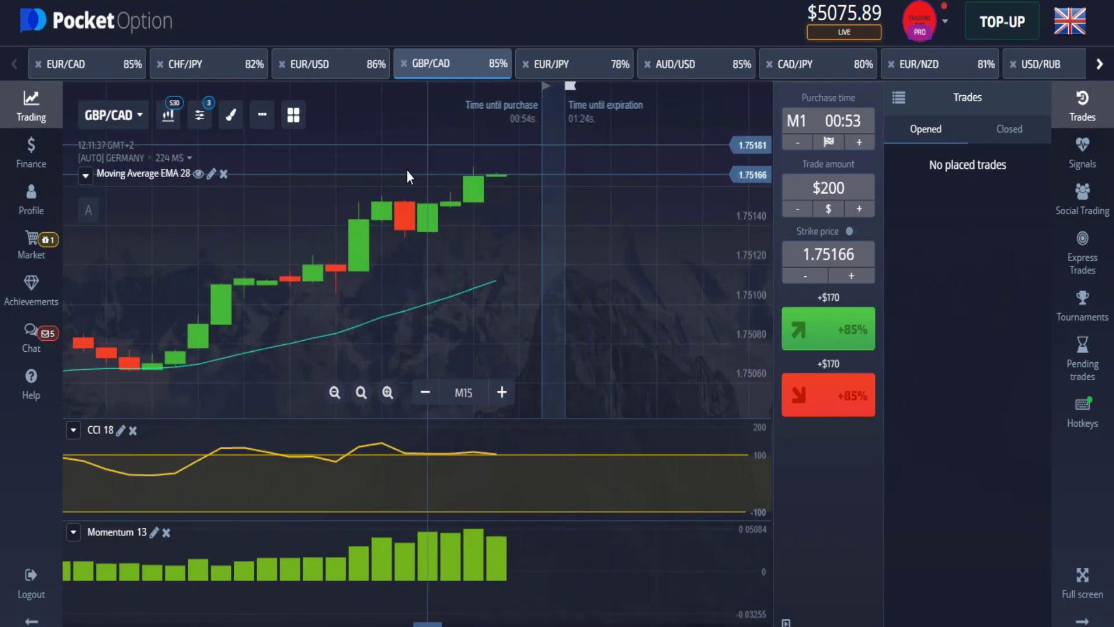
scroll(502, 269, "down", 4)
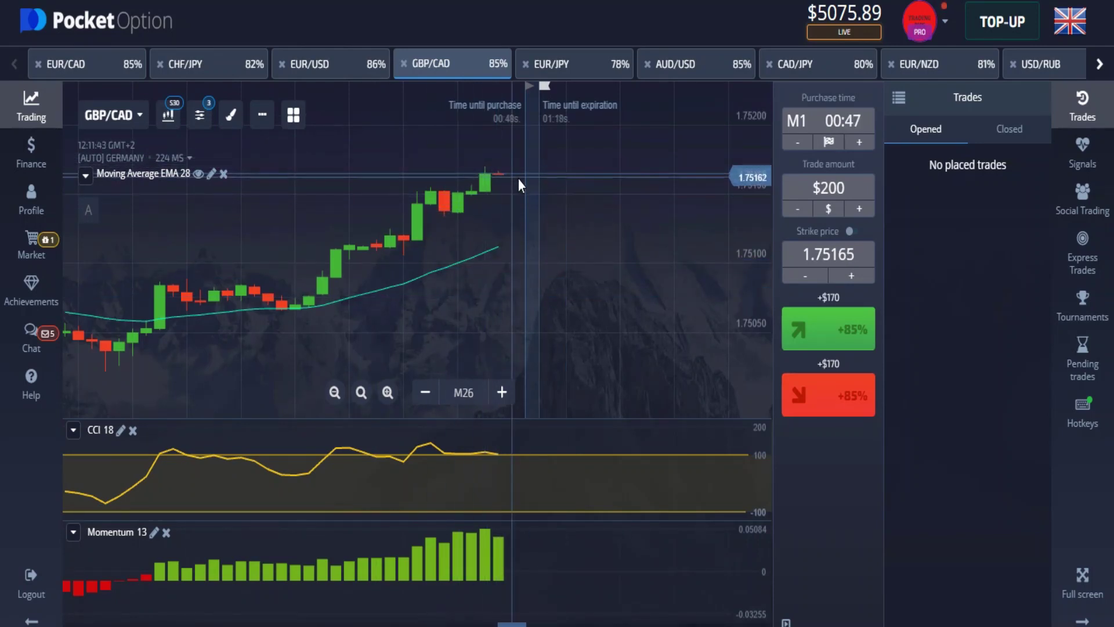
scroll(592, 262, "up", 4)
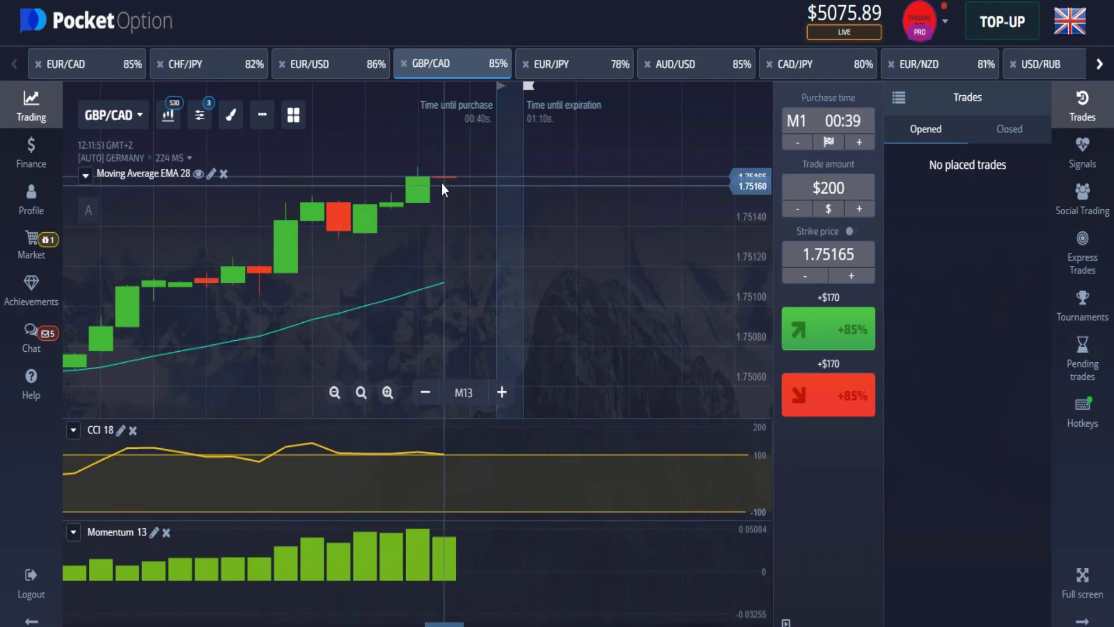
scroll(426, 260, "down", 4)
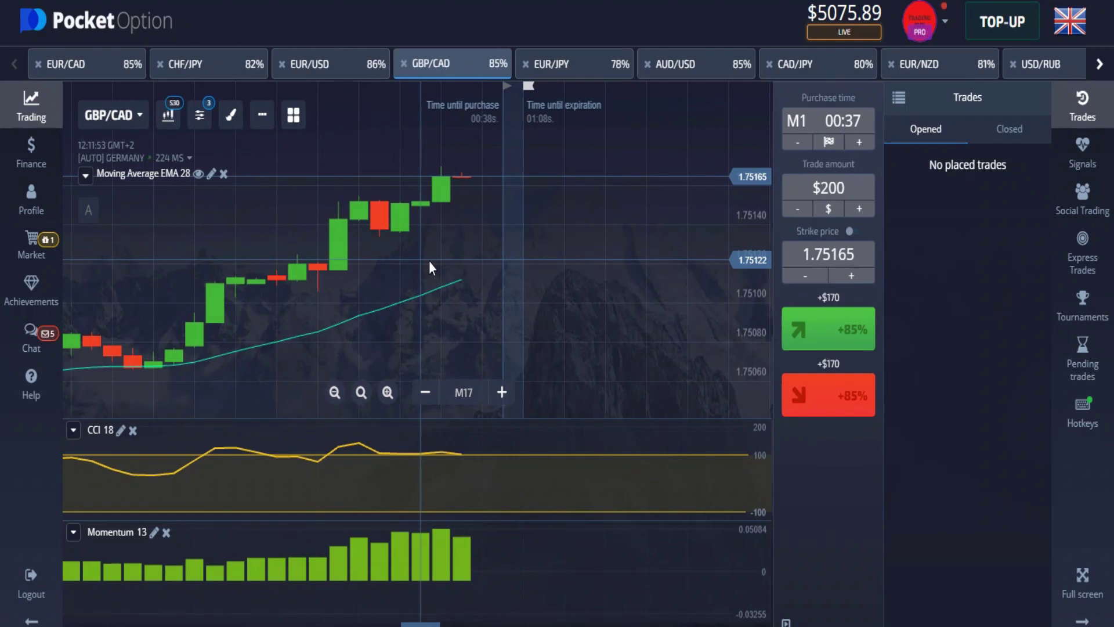
scroll(513, 194, "up", 3)
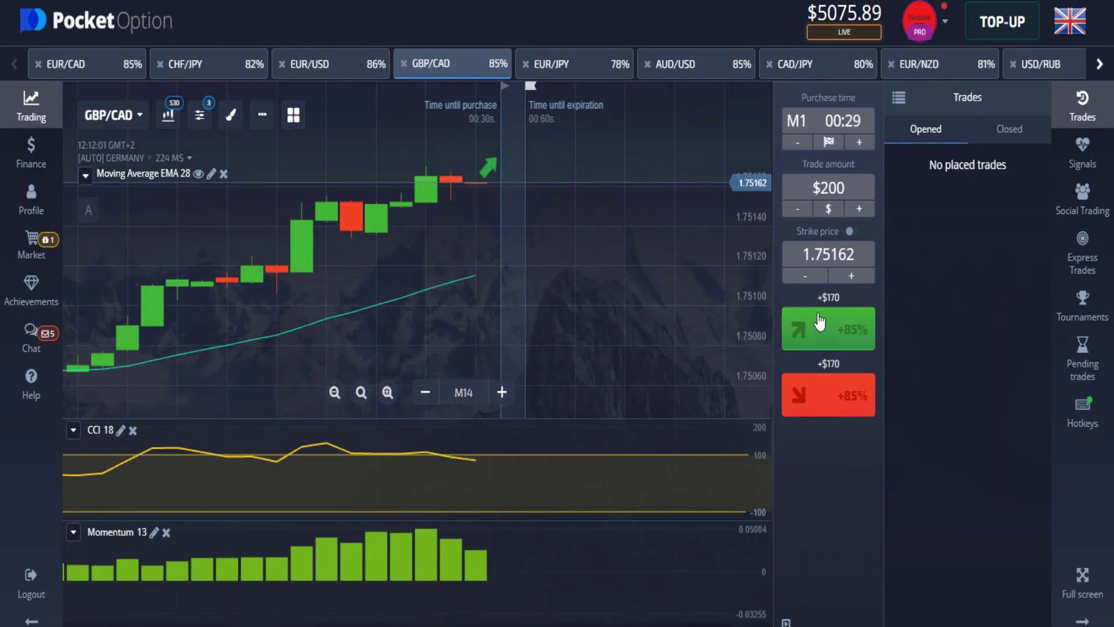
scroll(438, 264, "up", 4)
scroll(331, 249, "down", 2)
key("shift+w")
key("shift+w")
- Follow the two open $200 GBP/CAD trades against the EMA, CCI and Momentum indicators
scroll(585, 242, "down", 1)
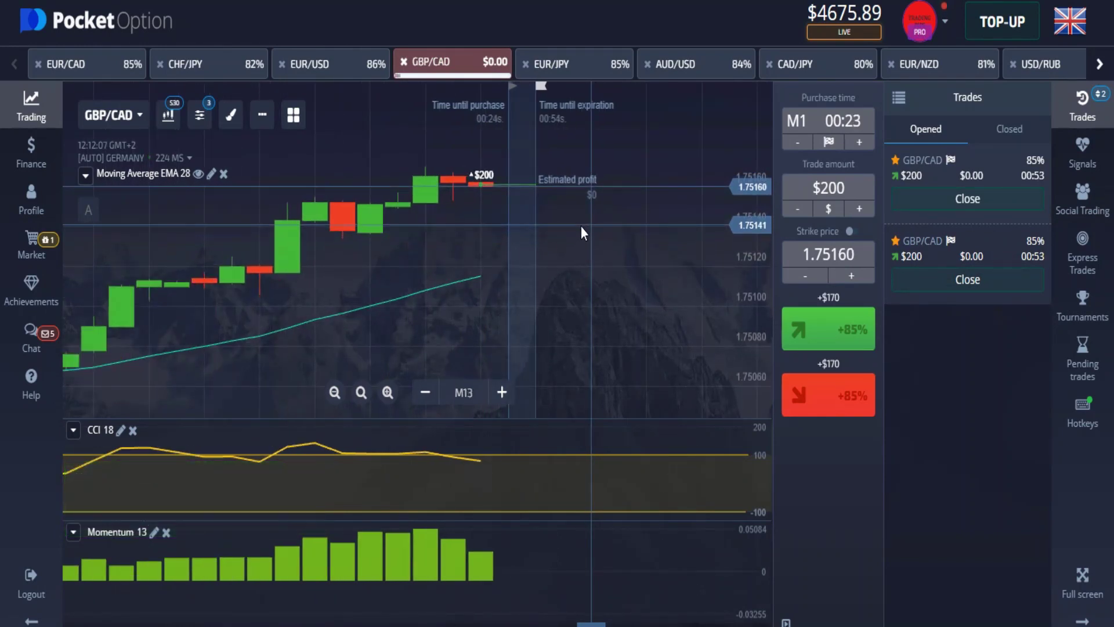
scroll(548, 268, "up", 1)
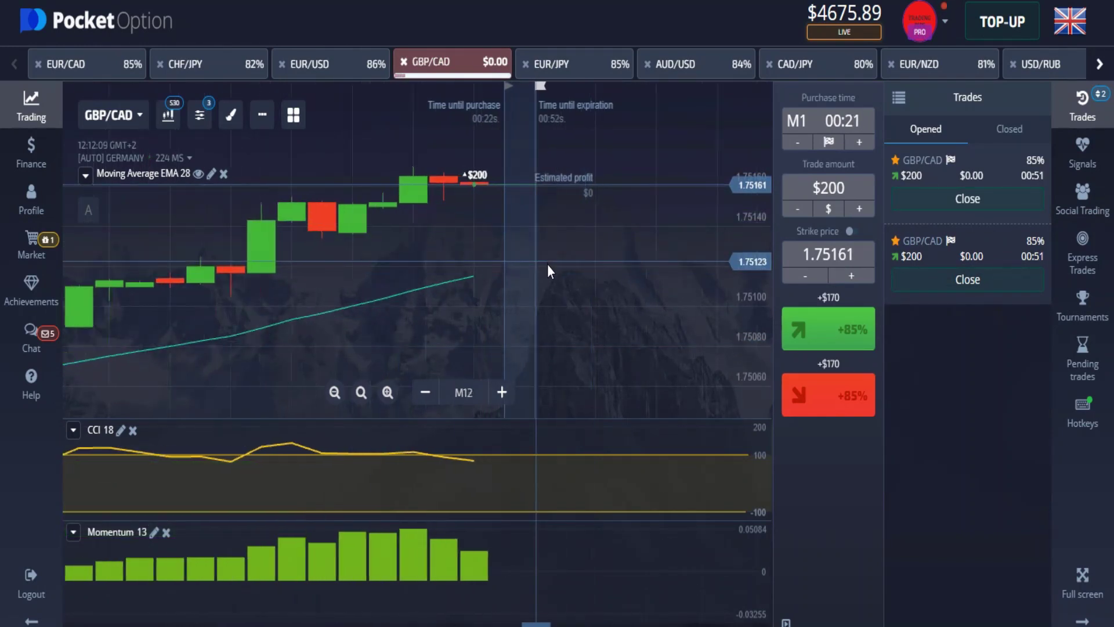
scroll(548, 264, "up", 2)
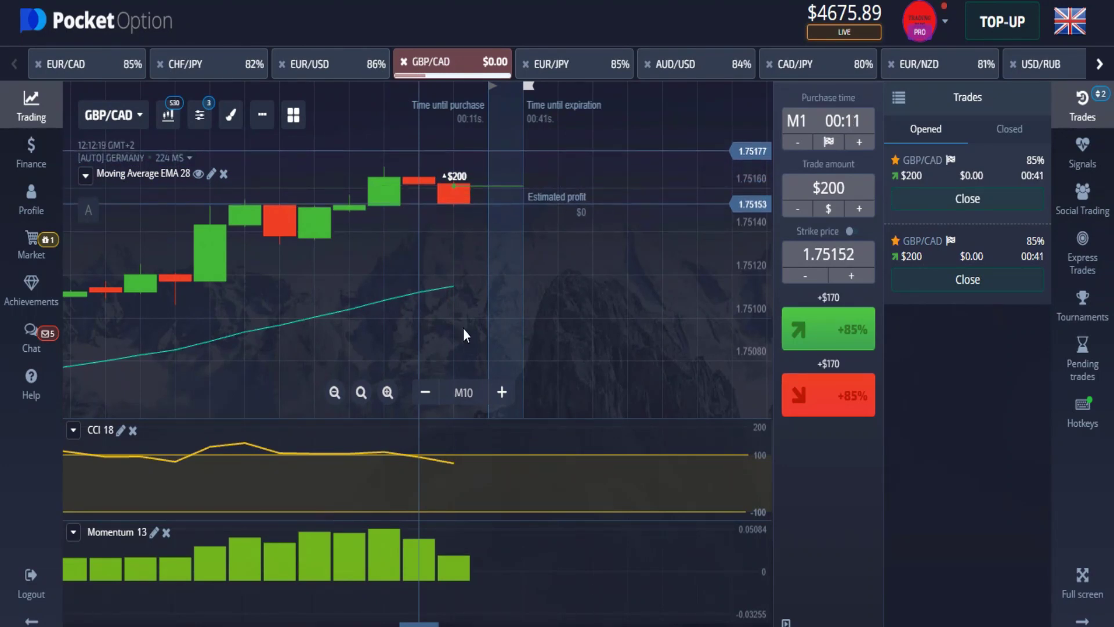
scroll(471, 255, "down", 3)
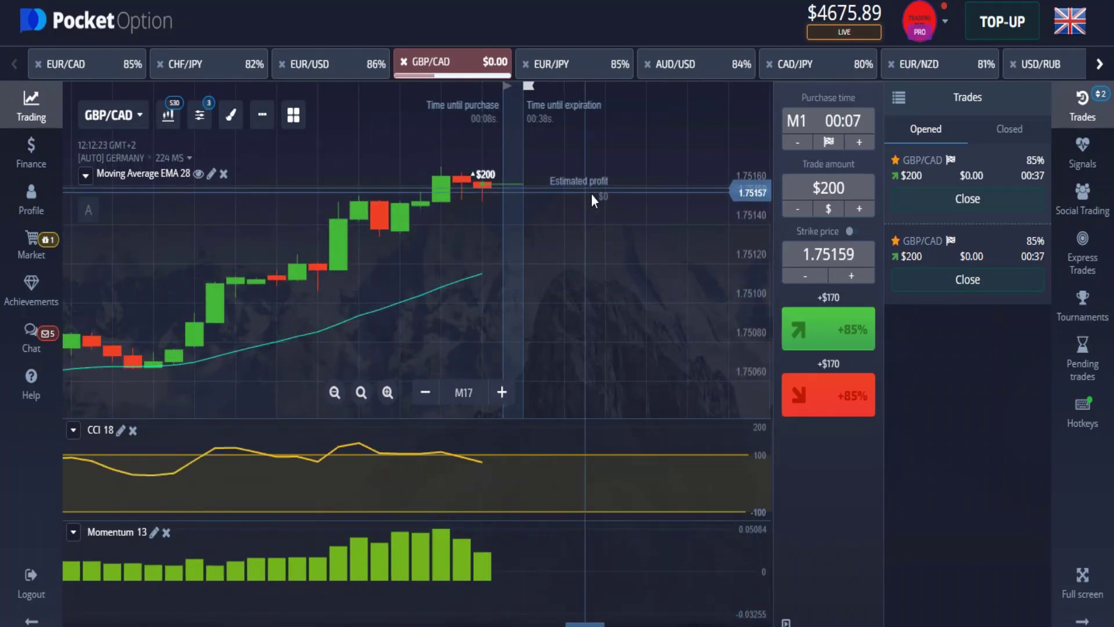
scroll(348, 260, "up", 3)
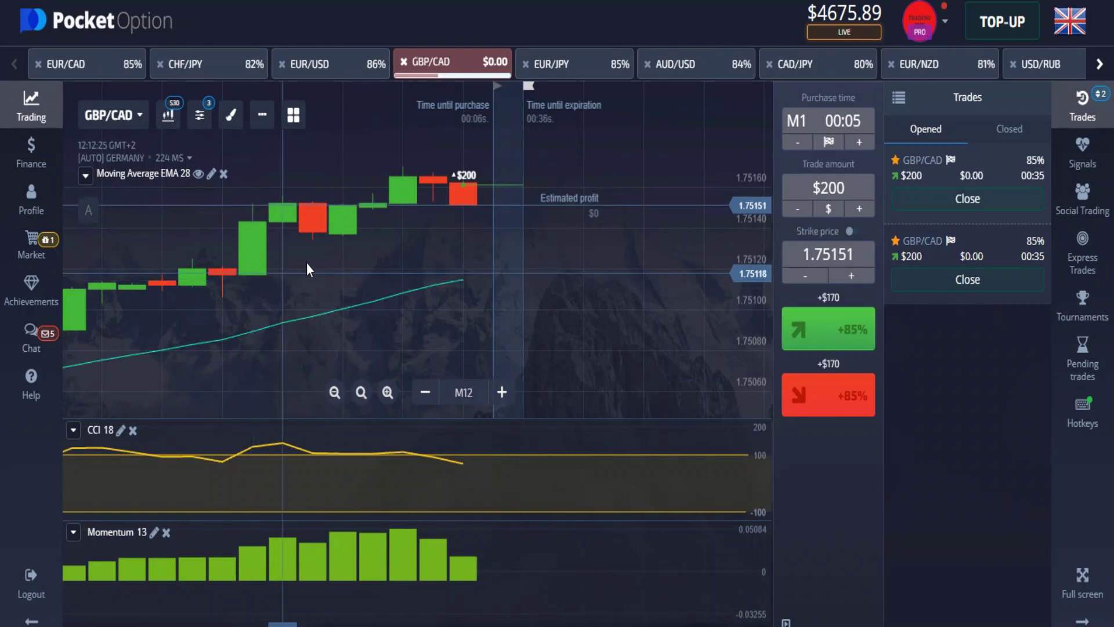
scroll(307, 261, "down", 4)
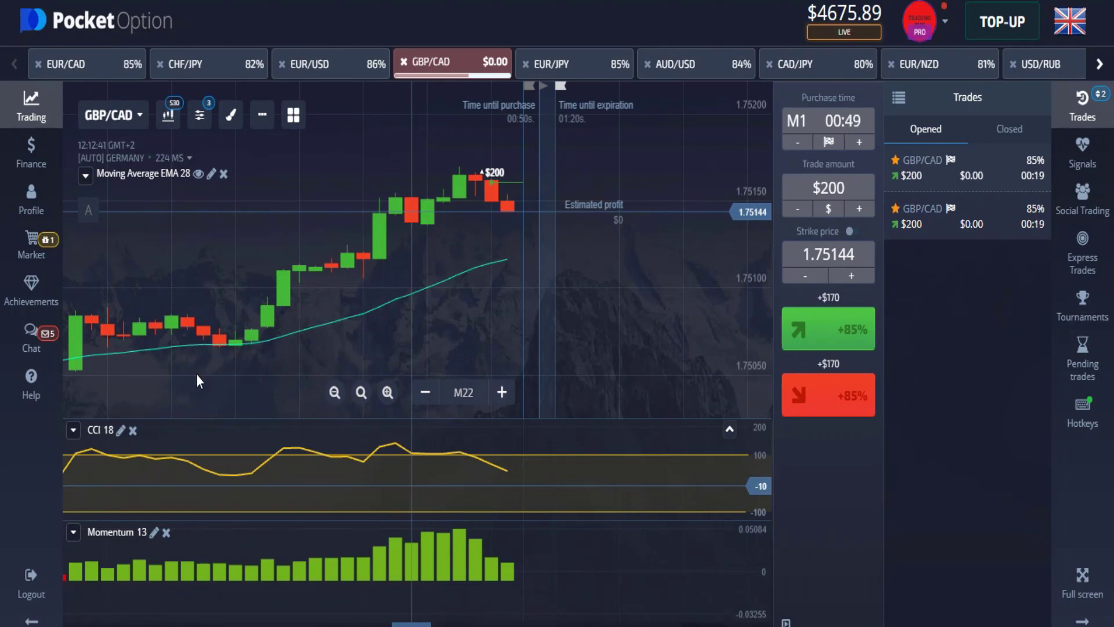
scroll(406, 266, "down", 3)
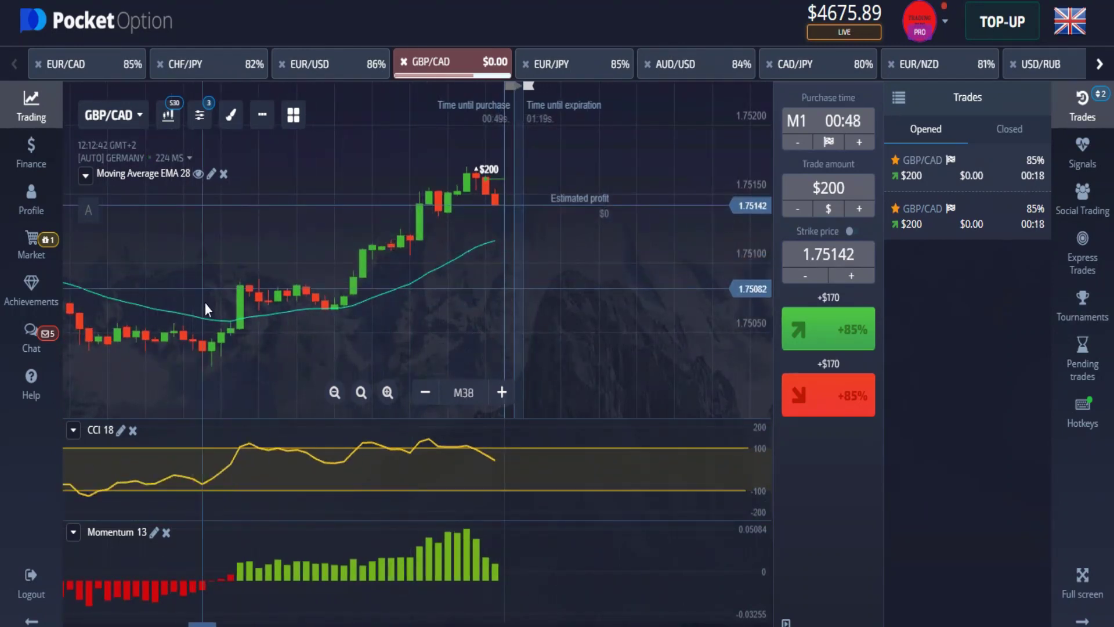
scroll(396, 272, "up", 2)
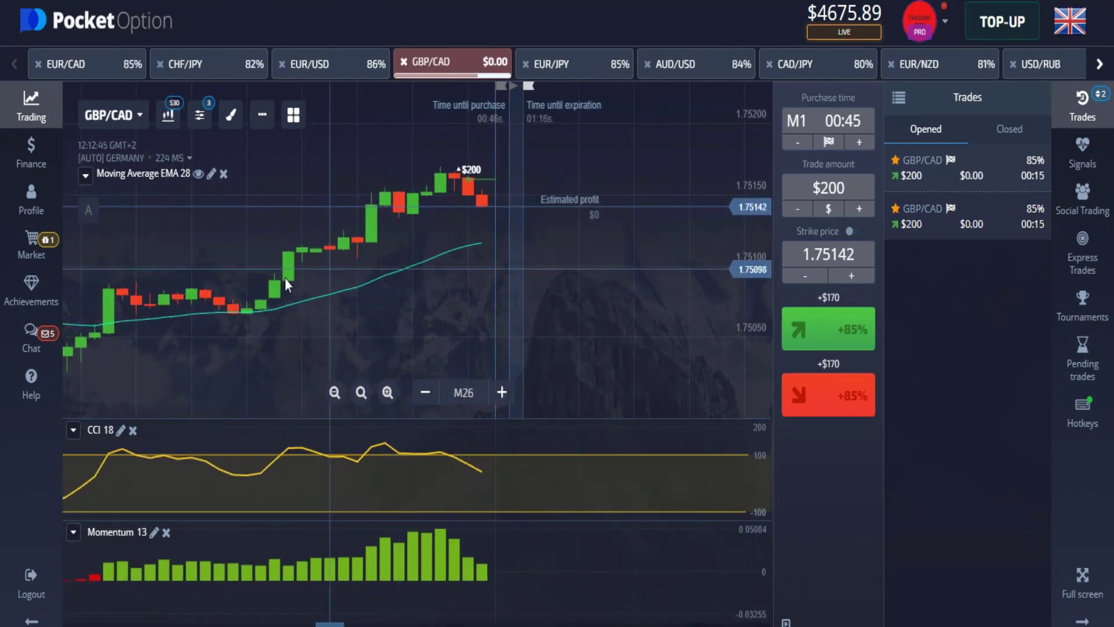
- Set the trade amount to $500 on the GBP/CAD chart
left_click(806, 182)
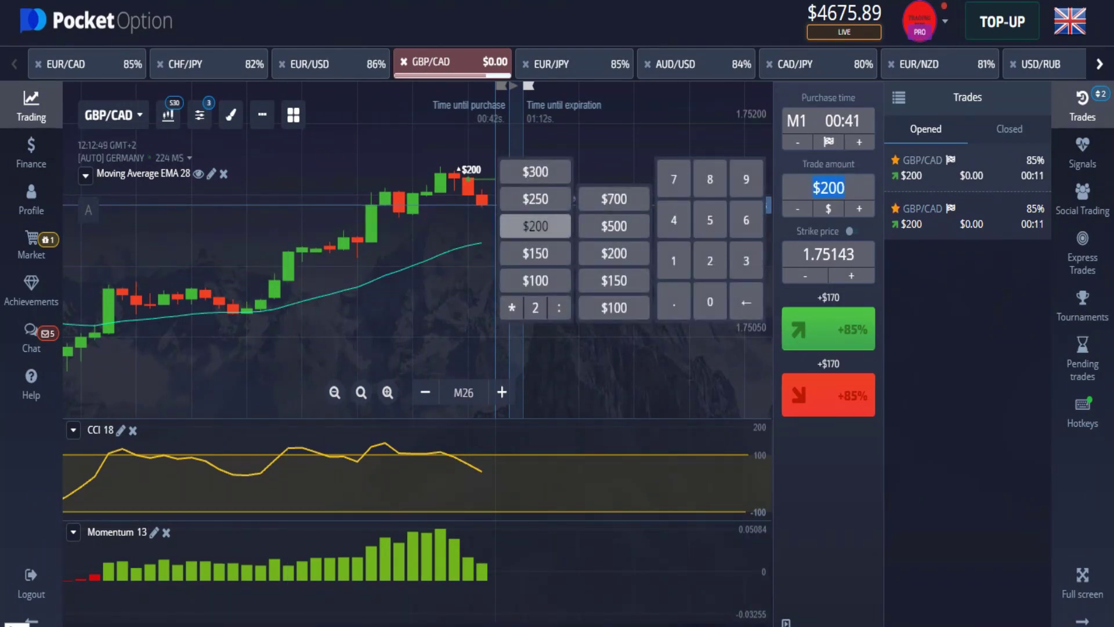
type("5")
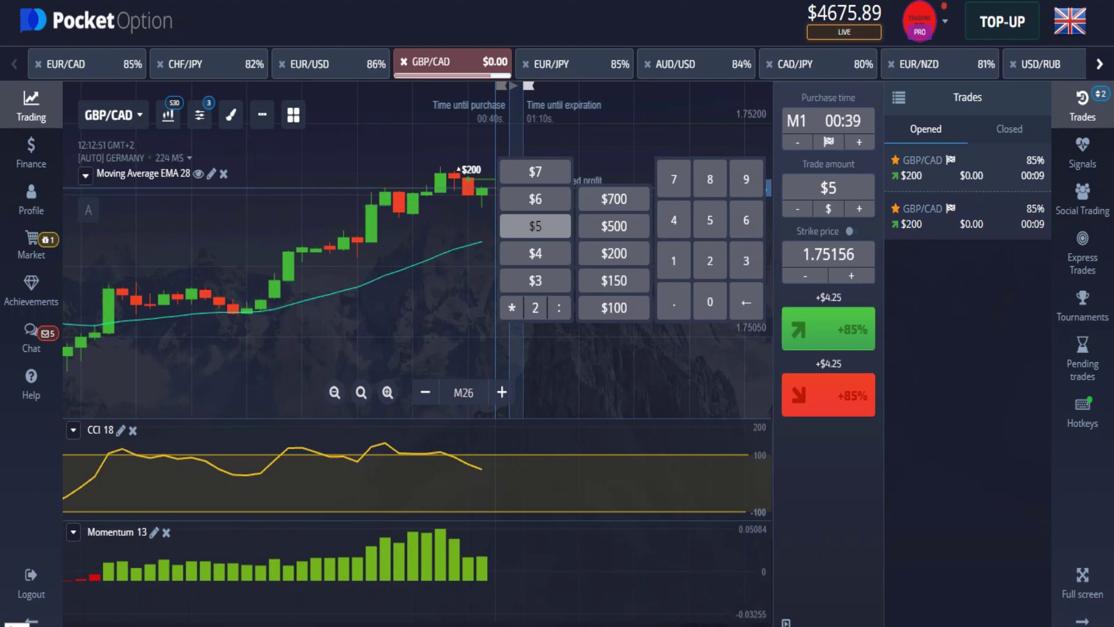
type("00")
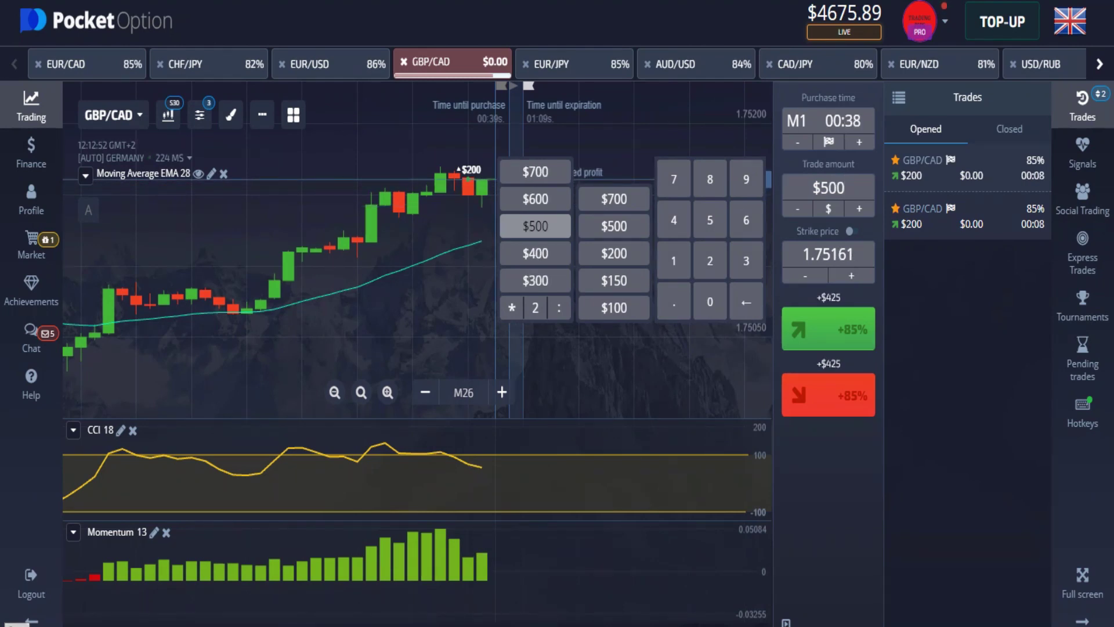
left_click(275, 394)
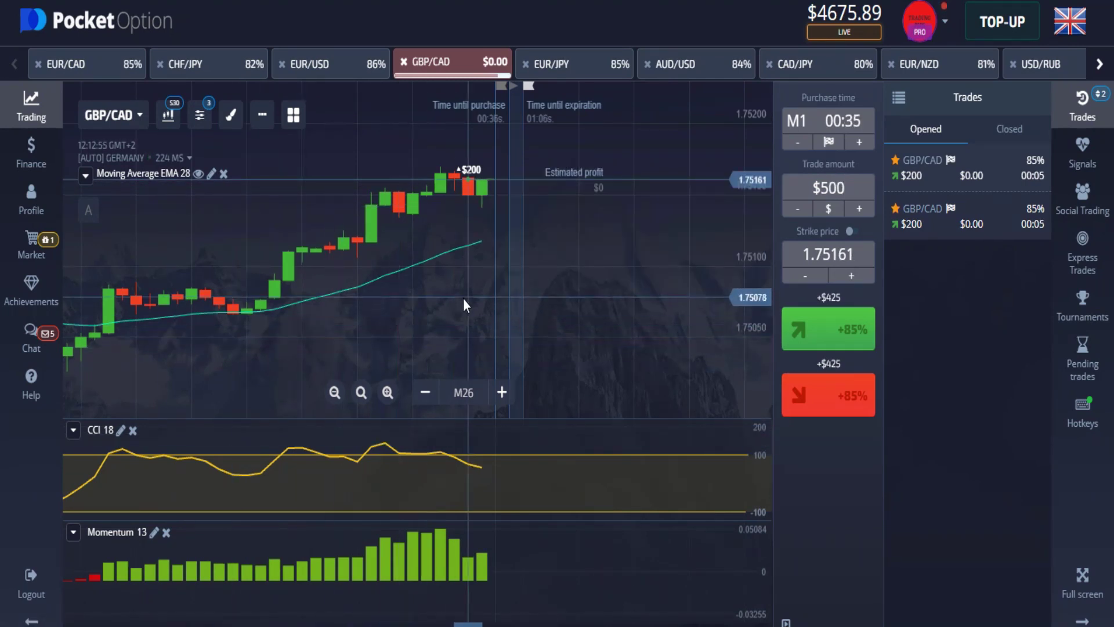
- Follow the two open $200 GBP/CAD trades until they expire and dismiss the result notification
scroll(463, 298, "up", 2)
scroll(465, 302, "up", 1)
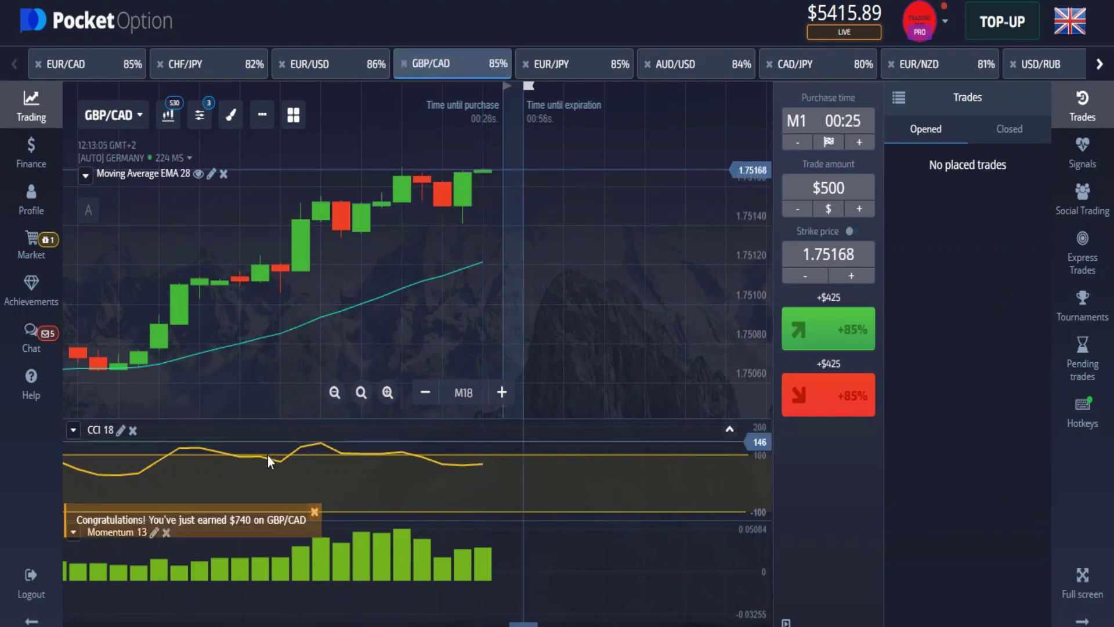
left_click(314, 512)
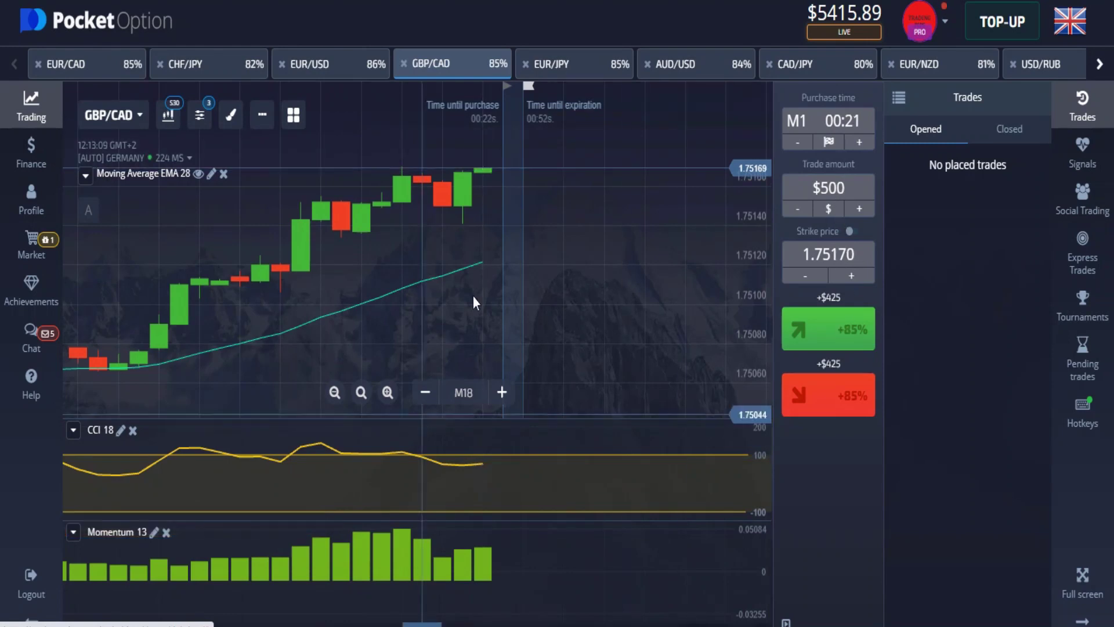
scroll(474, 290, "down", 2)
scroll(475, 290, "up", 2)
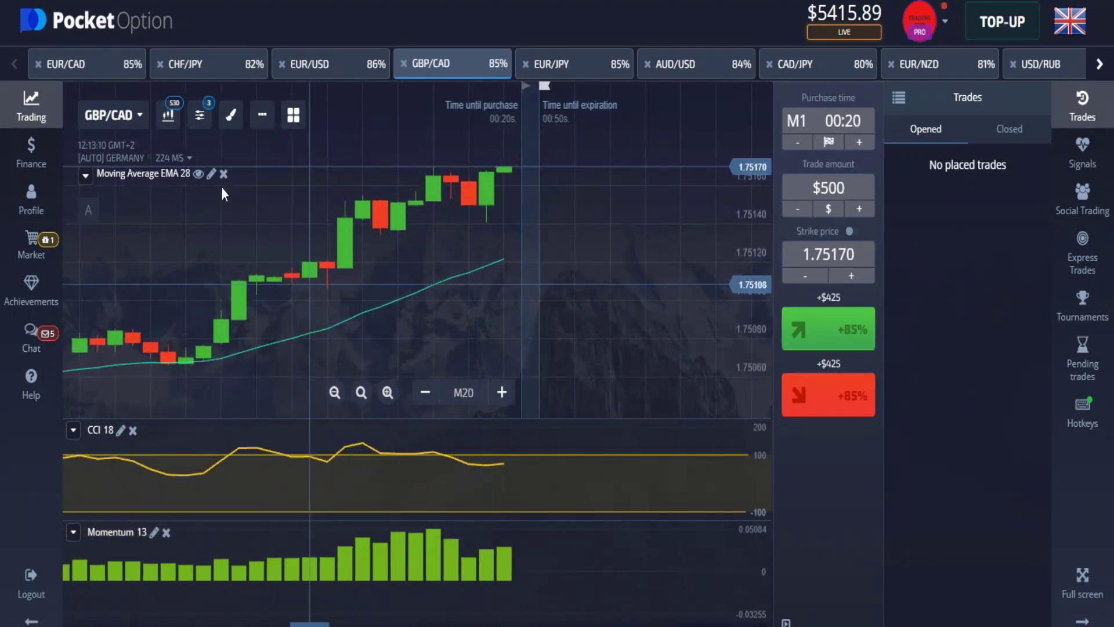
- Examine the EUR/USD candles against the EMA 28, CCI 18 and Momentum 13 indicators for a trade entry
left_click(347, 69)
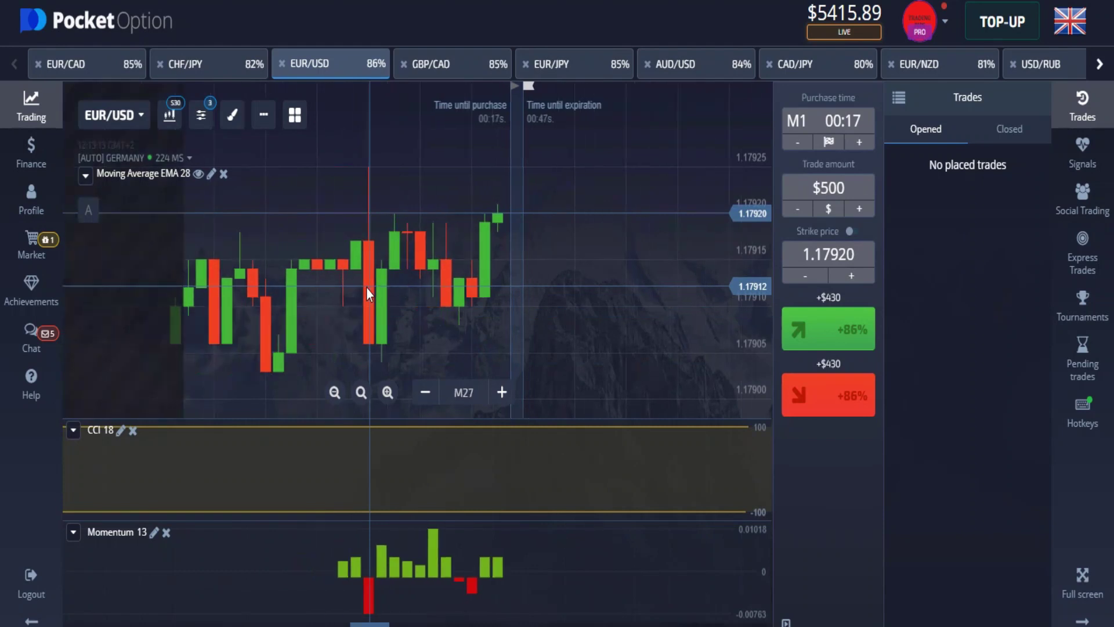
scroll(366, 286, "down", 6)
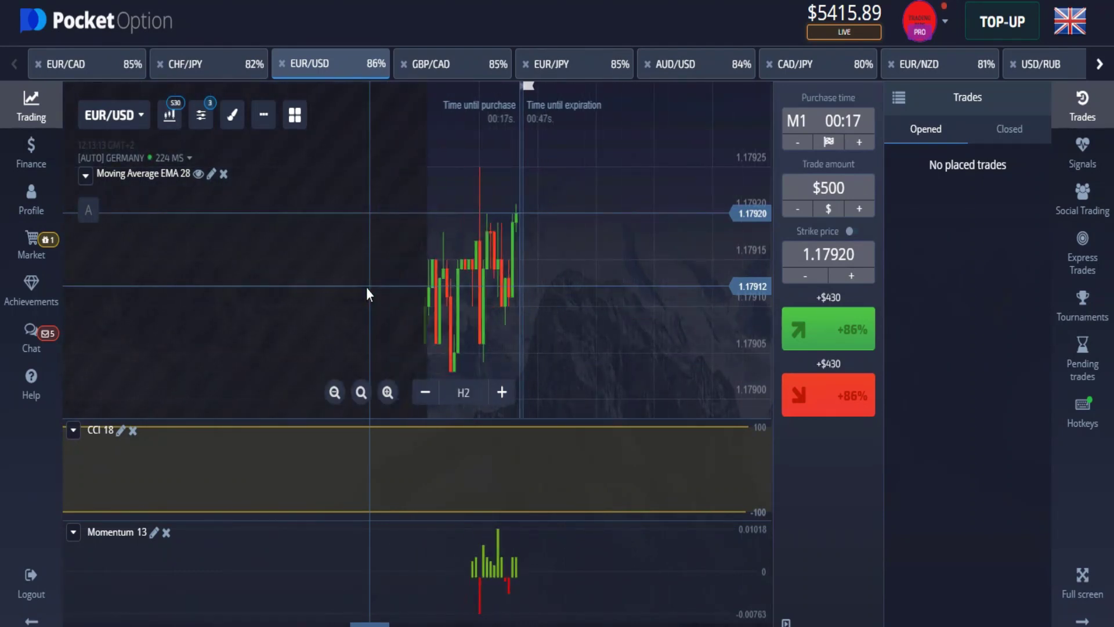
scroll(451, 336, "up", 5)
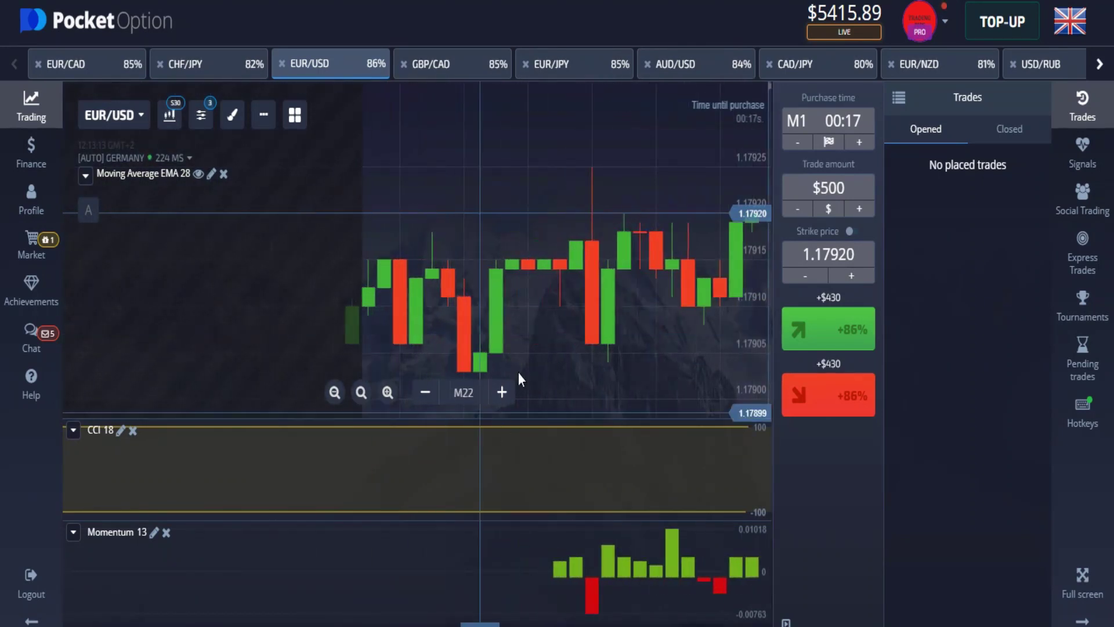
left_click_drag(522, 325, 199, 329)
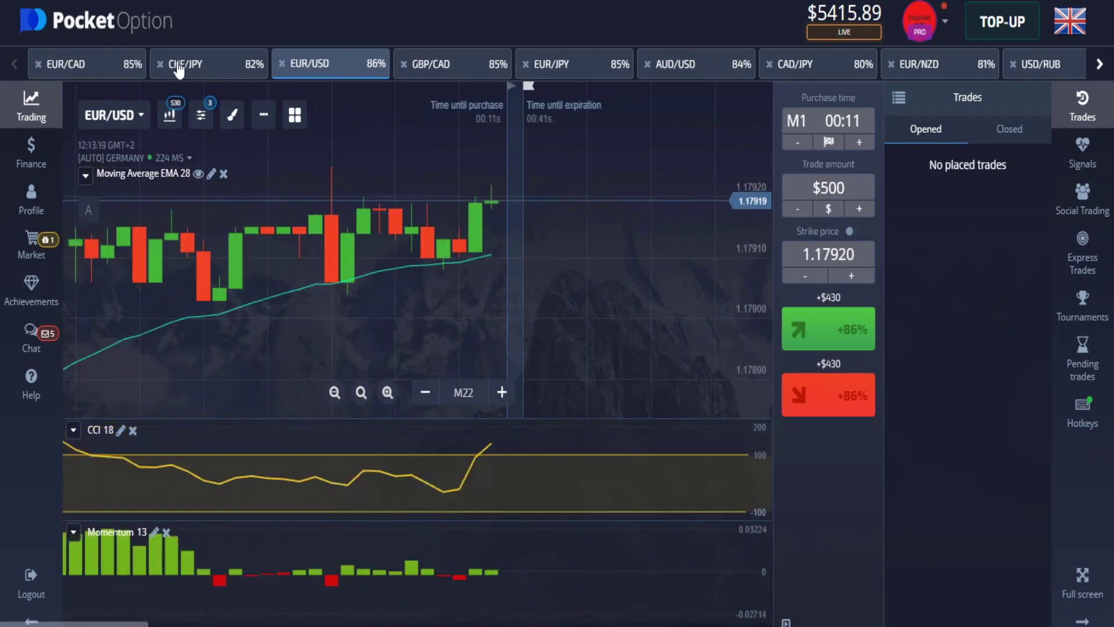
scroll(537, 275, "up", 1)
scroll(538, 275, "down", 7)
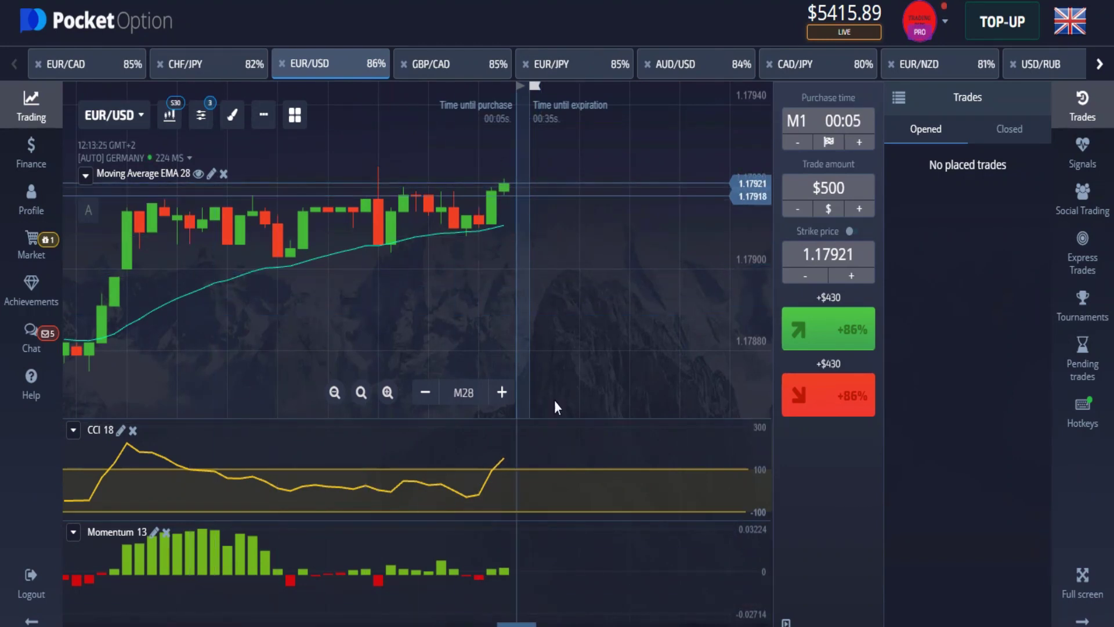
scroll(572, 240, "up", 9)
scroll(572, 240, "up", 3)
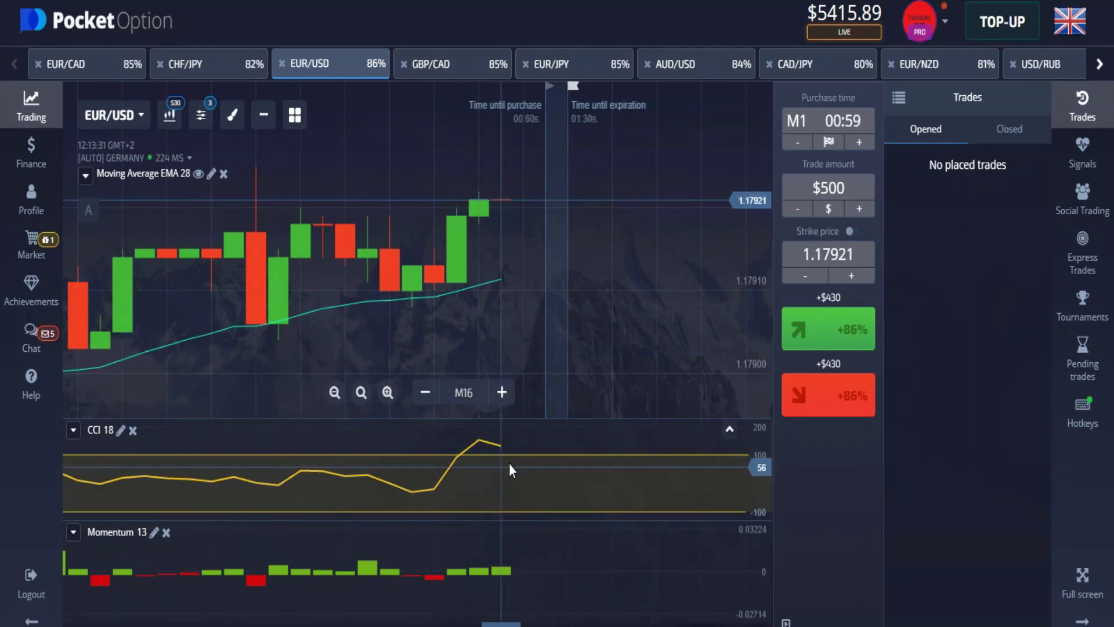
scroll(494, 293, "down", 3)
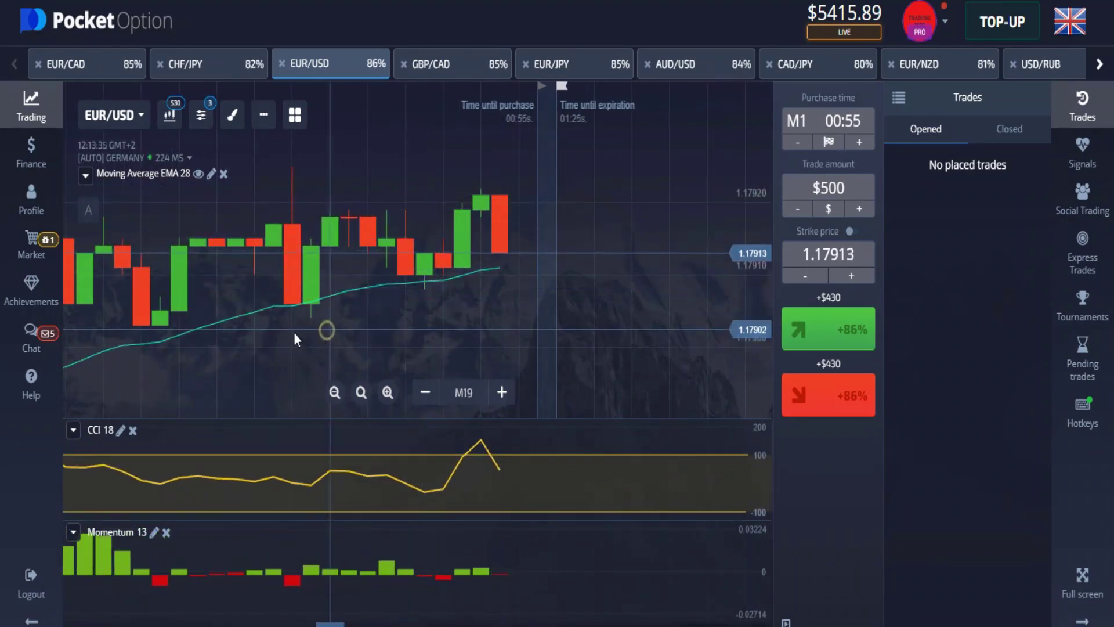
left_click_drag(293, 332, 192, 330)
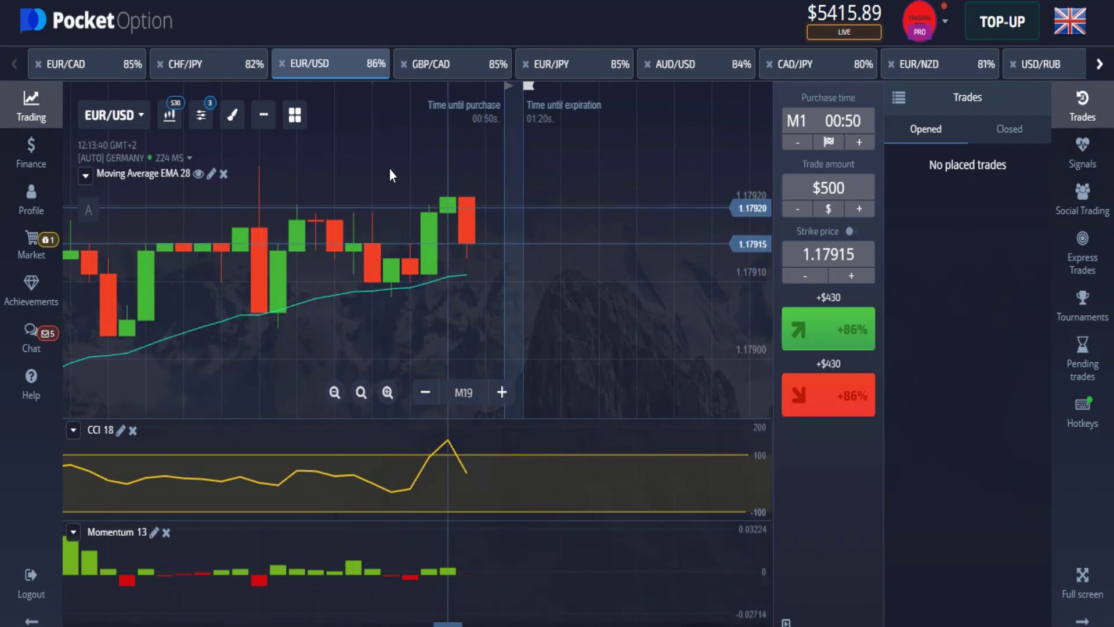
scroll(538, 261, "up", 2)
scroll(540, 258, "down", 2)
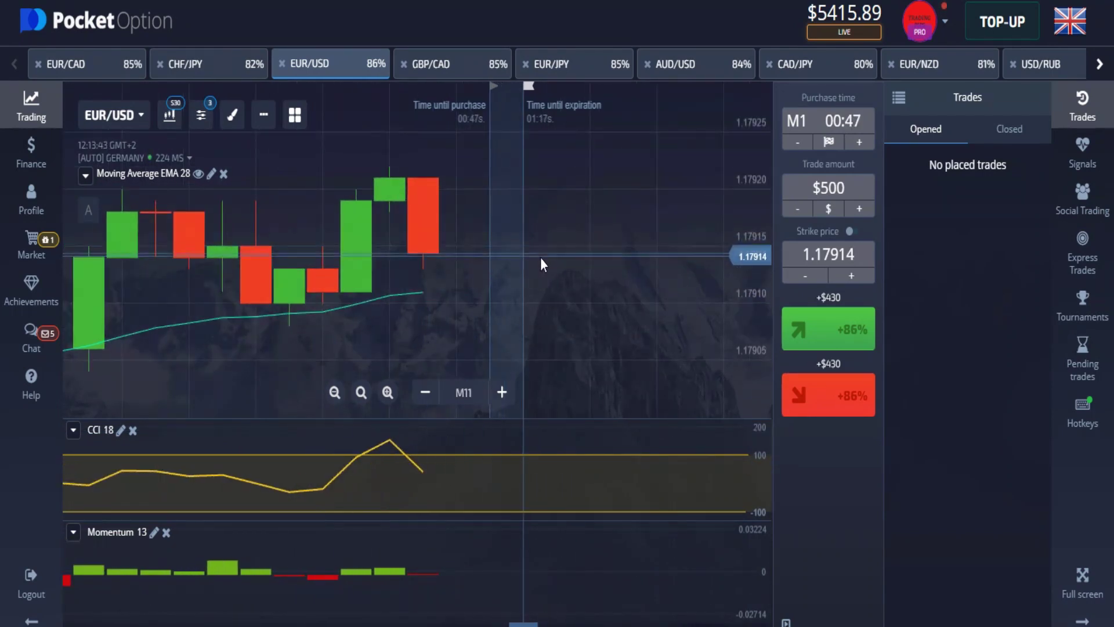
- Check the CHF/JPY, EUR/CAD and EUR/USD charts for a trade entry
left_click(227, 68)
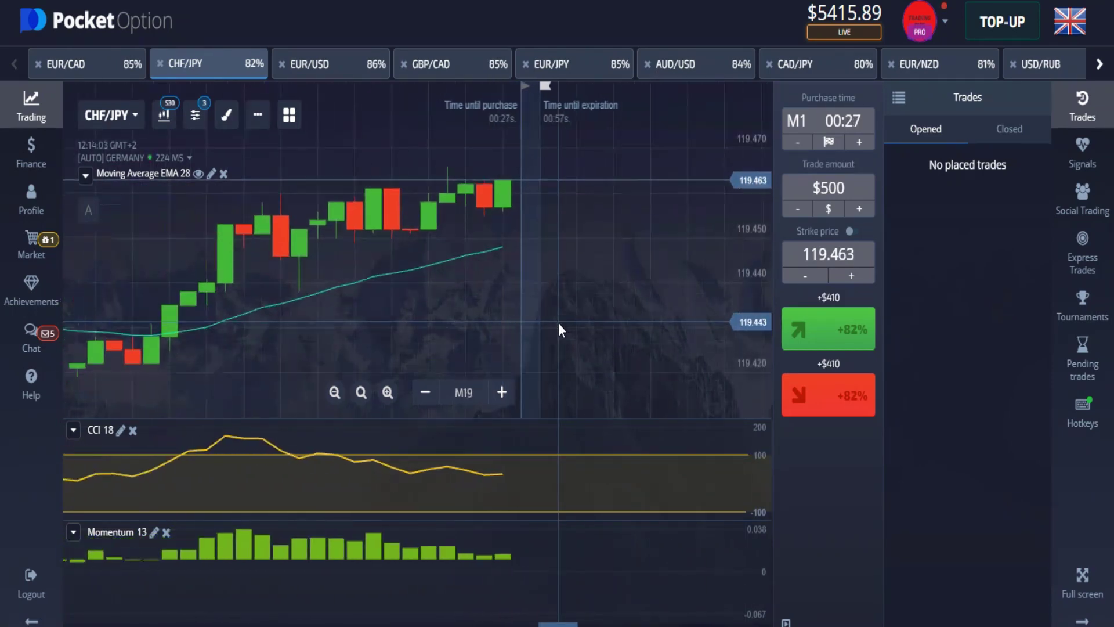
left_click(100, 64)
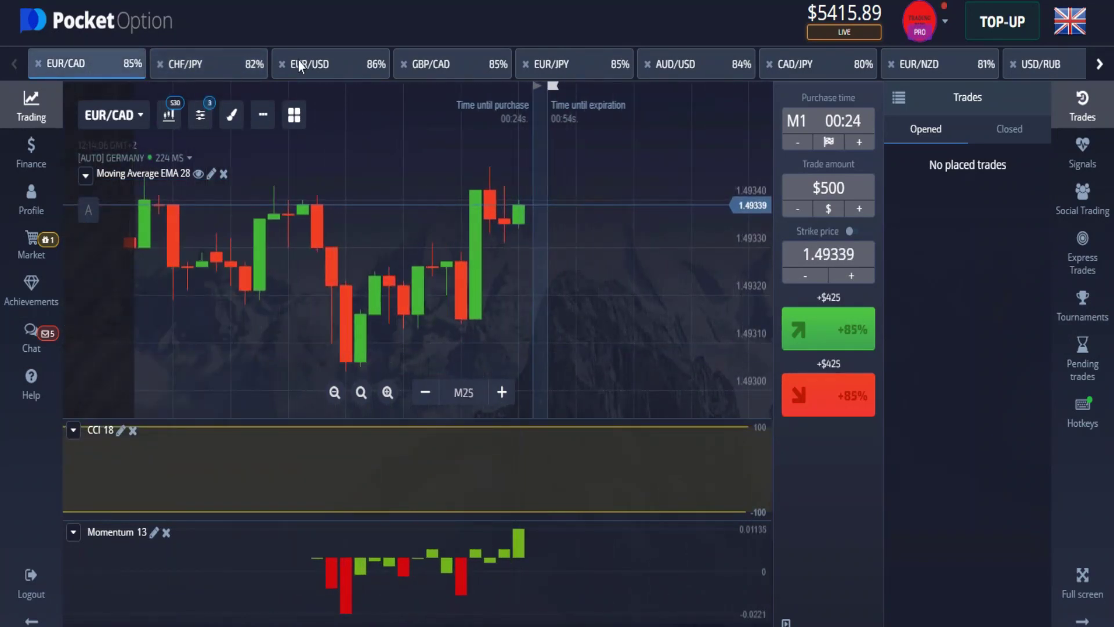
left_click(204, 61)
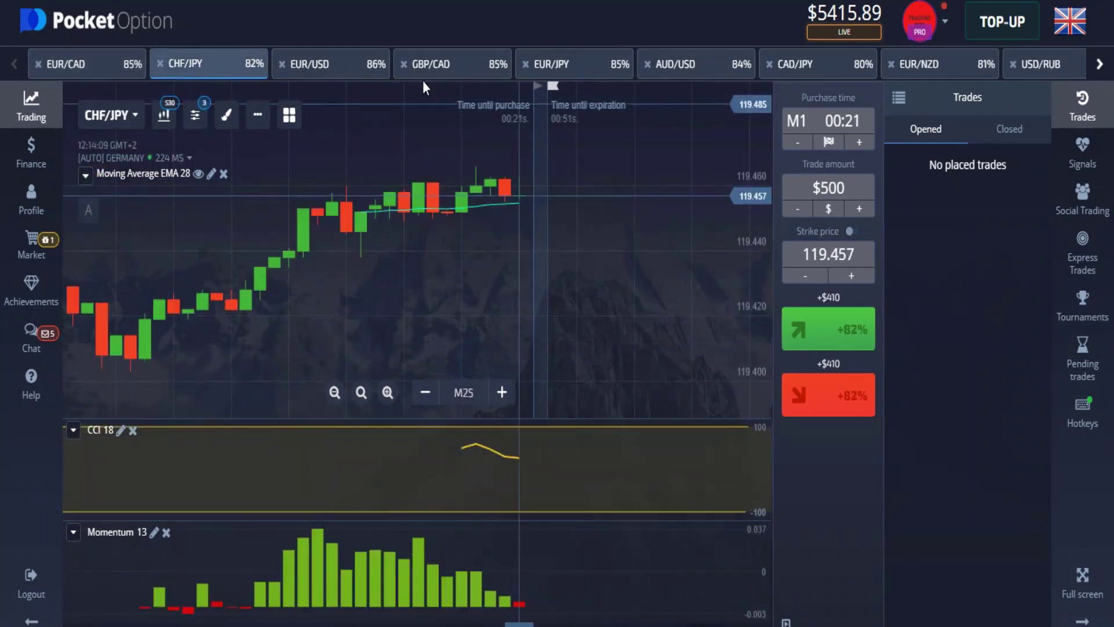
left_click(317, 65)
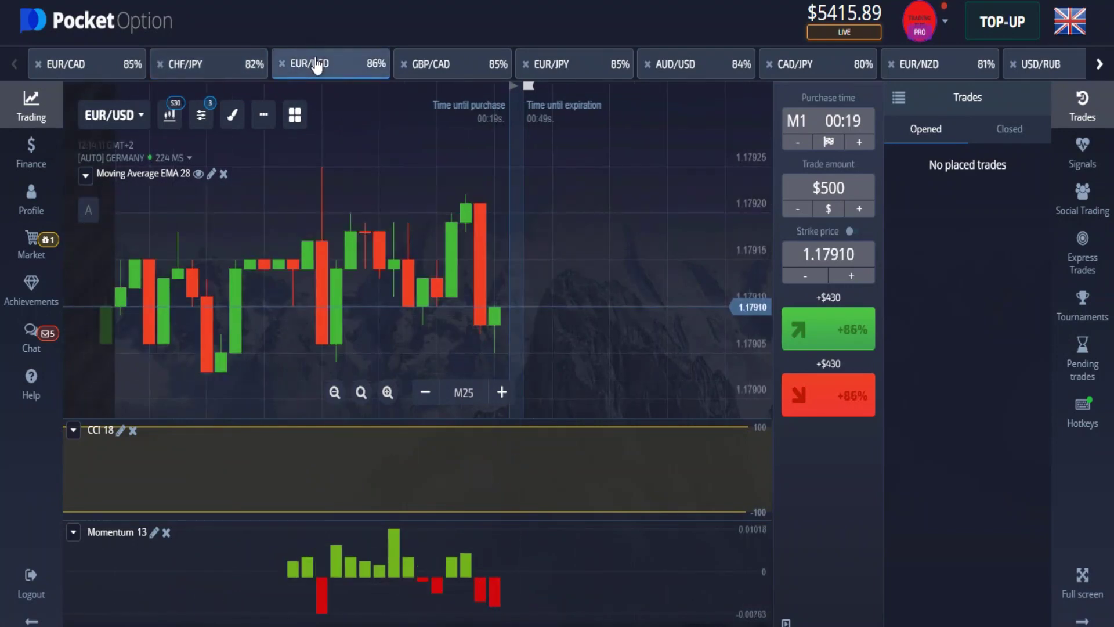
- Examine the GBP/CAD chart against the indicators and place a $500 M1 trade on a rising price
left_click(468, 65)
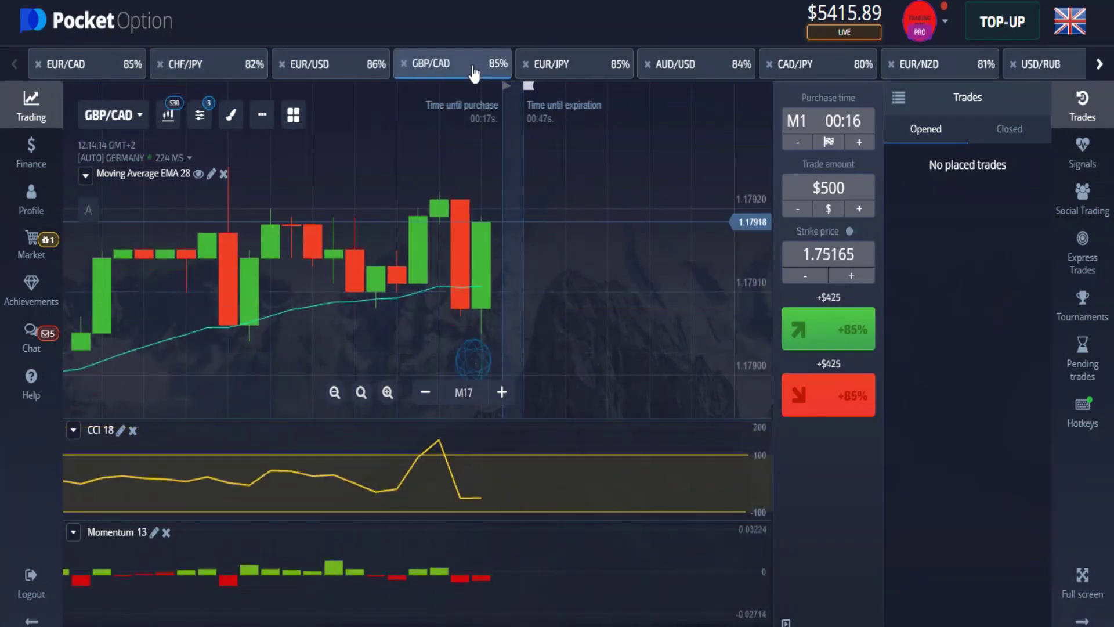
scroll(532, 312, "up", 2)
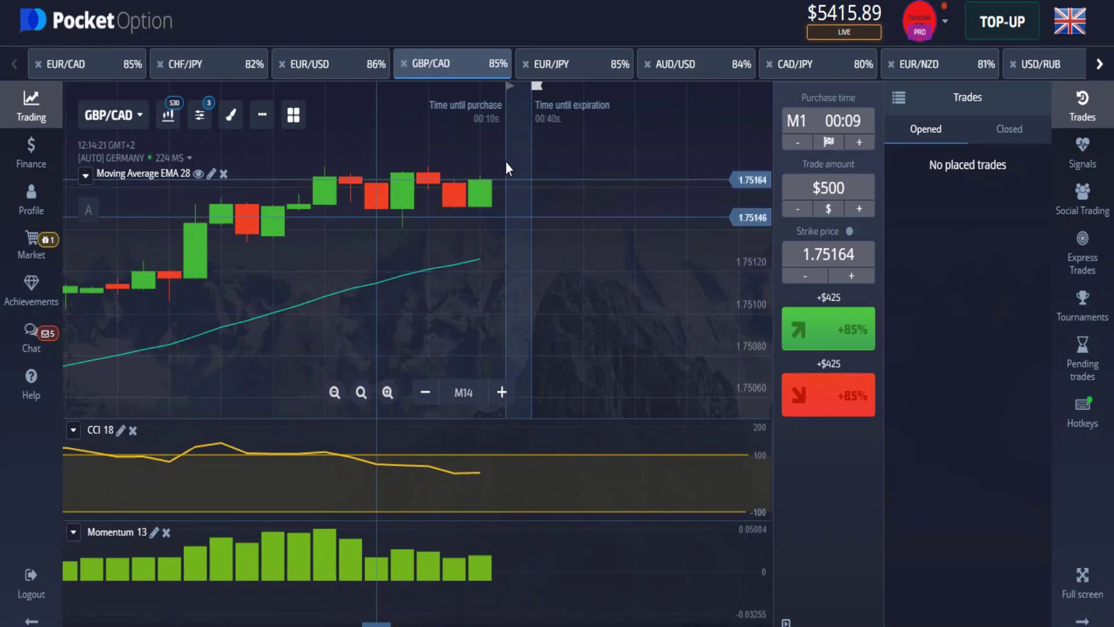
scroll(576, 264, "down", 3)
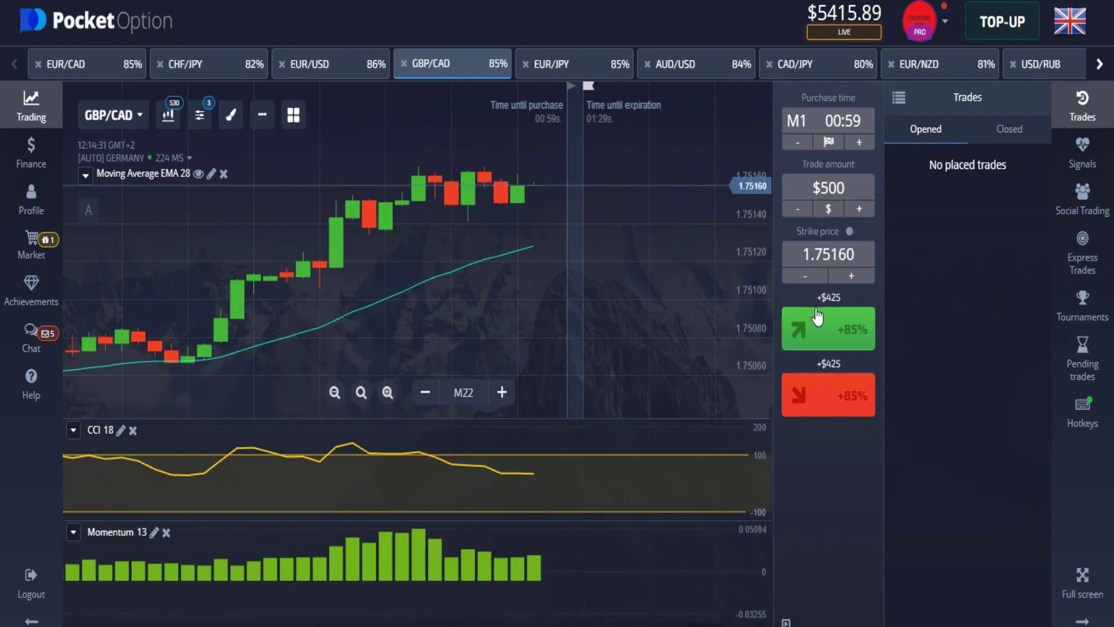
scroll(575, 238, "up", 3)
scroll(574, 232, "up", 1)
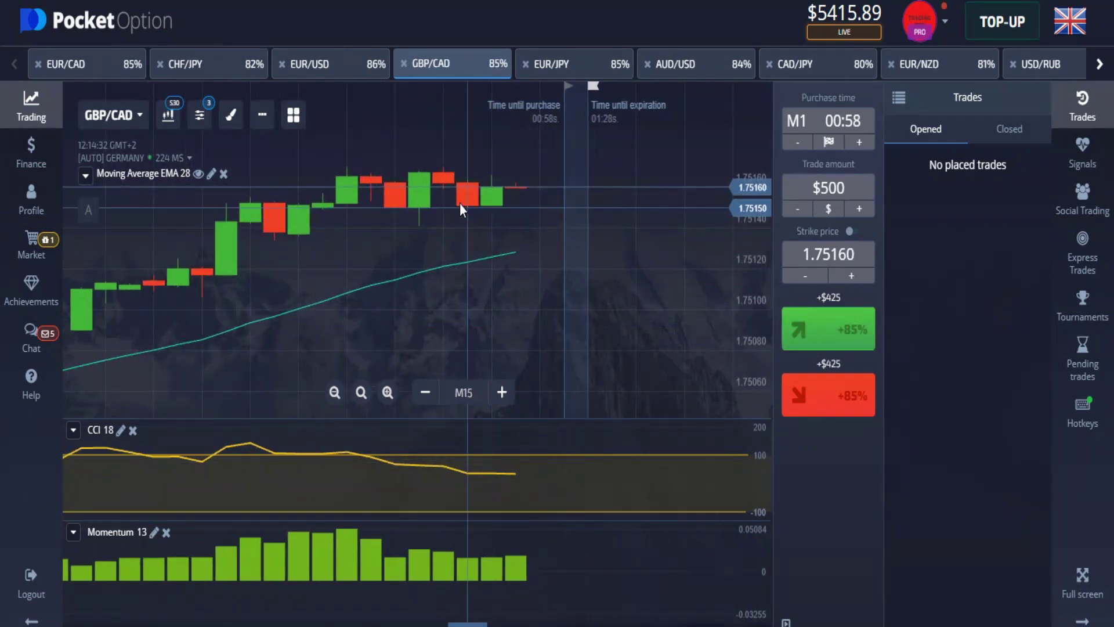
left_click(797, 344)
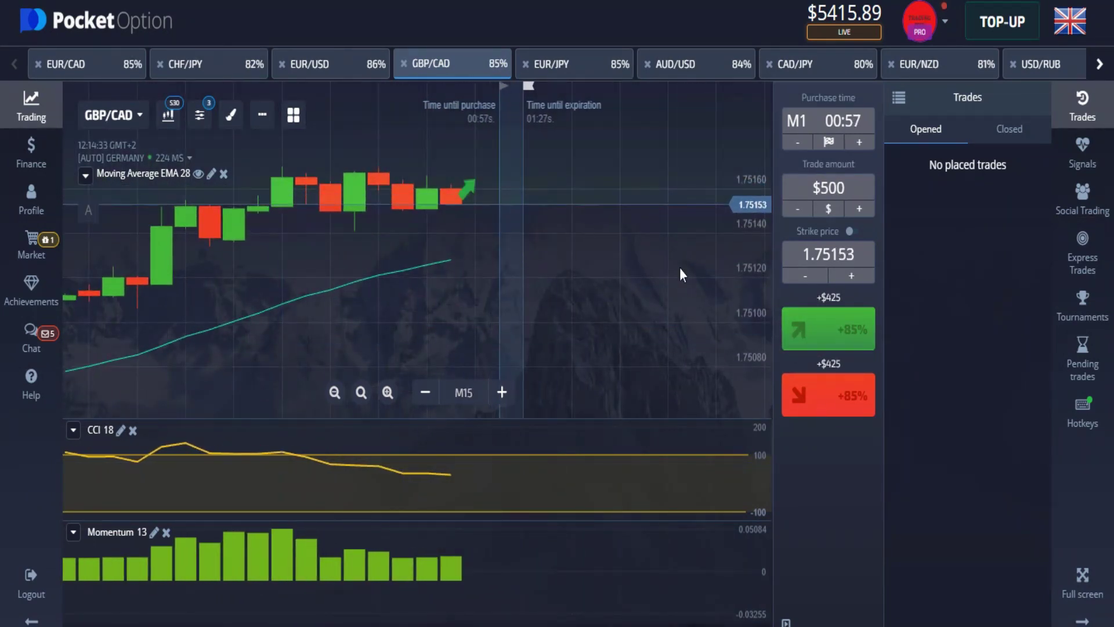
- Follow the open $500 GBP/CAD trade against the indicators until it expires and dismiss the result notification
scroll(532, 177, "down", 2)
scroll(366, 230, "up", 2)
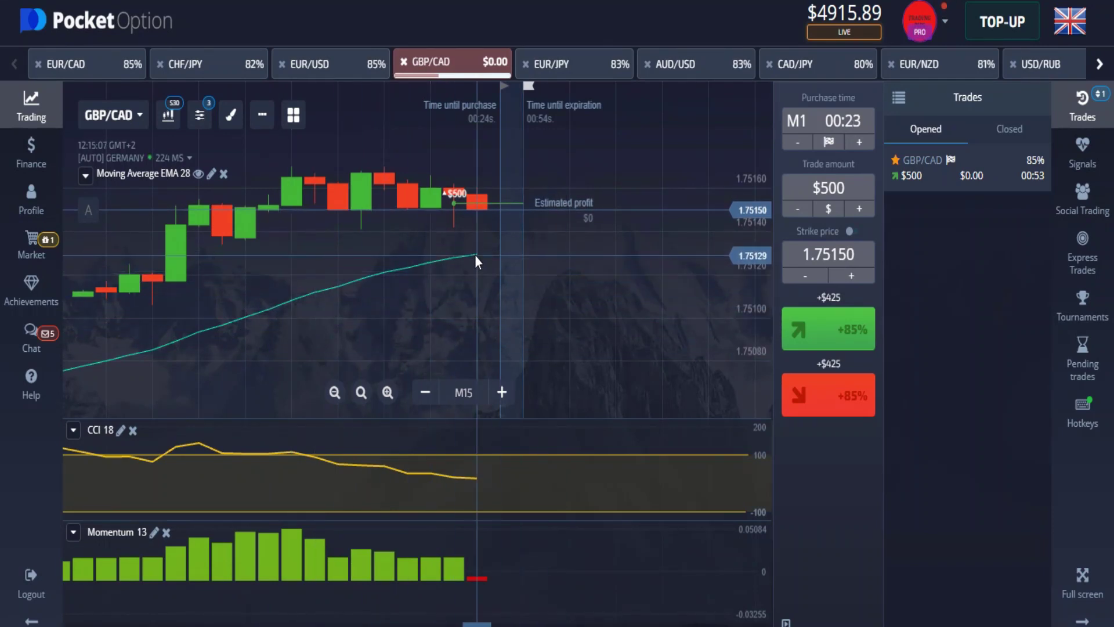
scroll(532, 251, "up", 2)
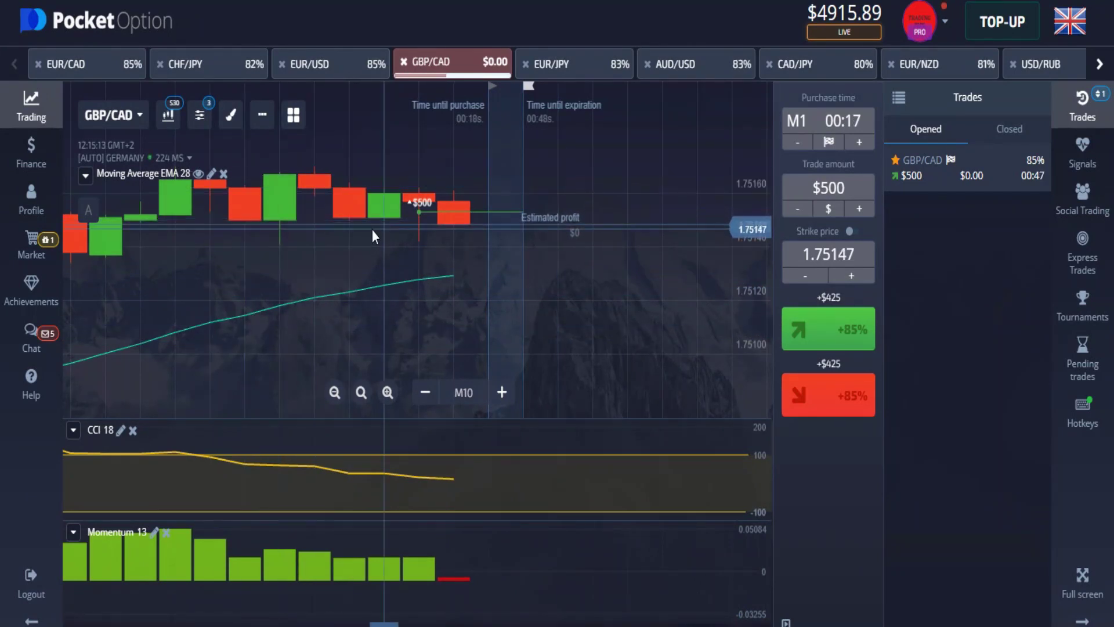
scroll(374, 229, "down", 1)
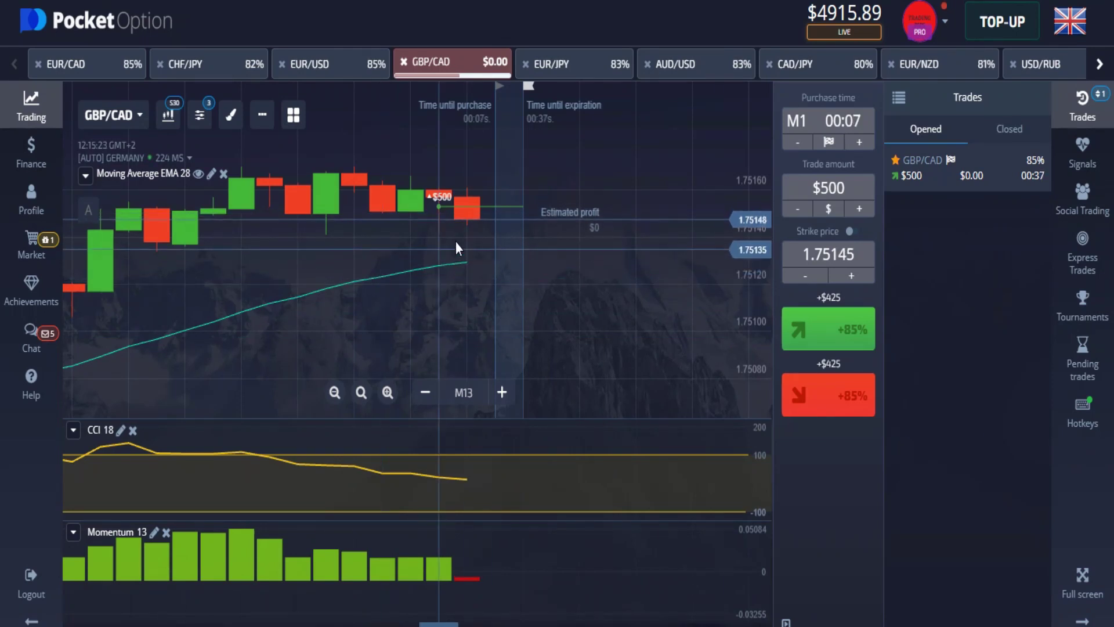
scroll(523, 255, "down", 2)
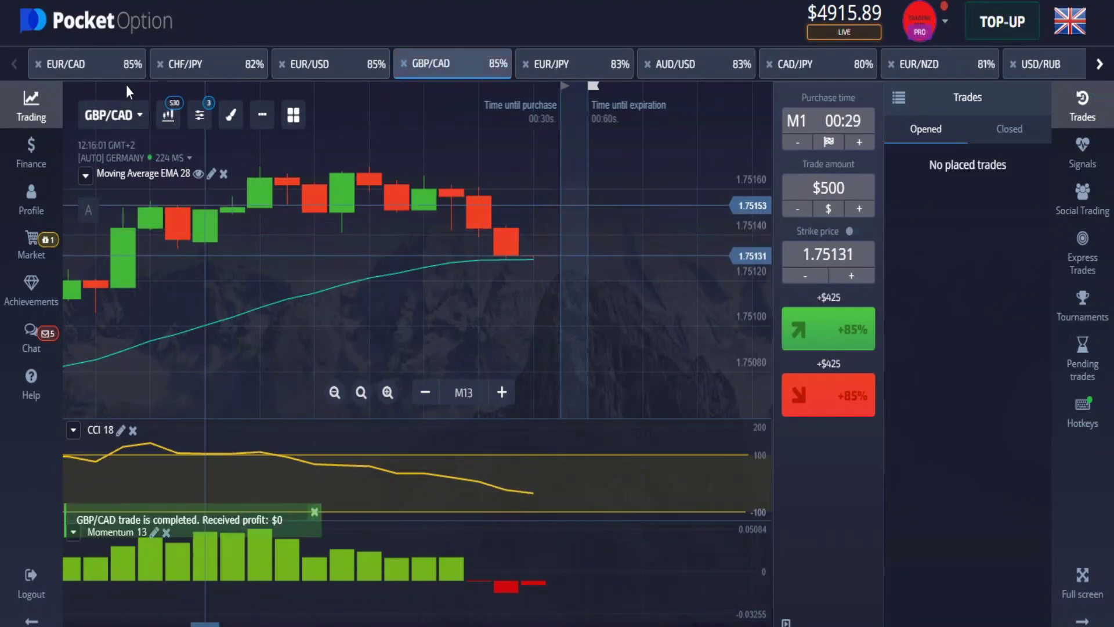
left_click(315, 511)
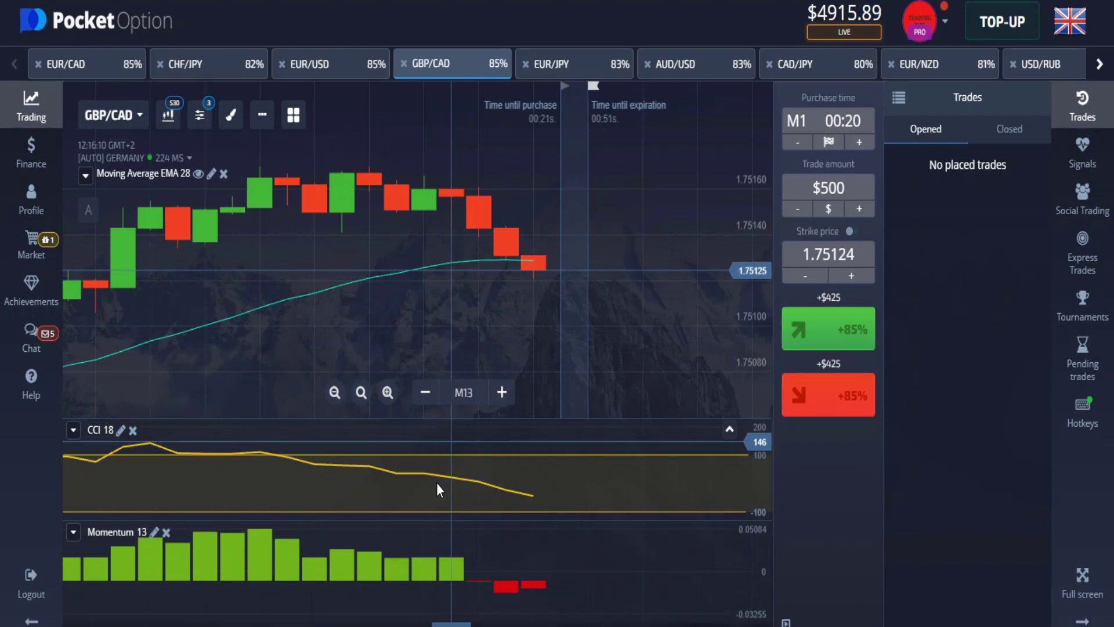
- Review the latest GBP/CAD candles around the EMA 28 line and set the trade amount to $1000
scroll(443, 295, "up", 3)
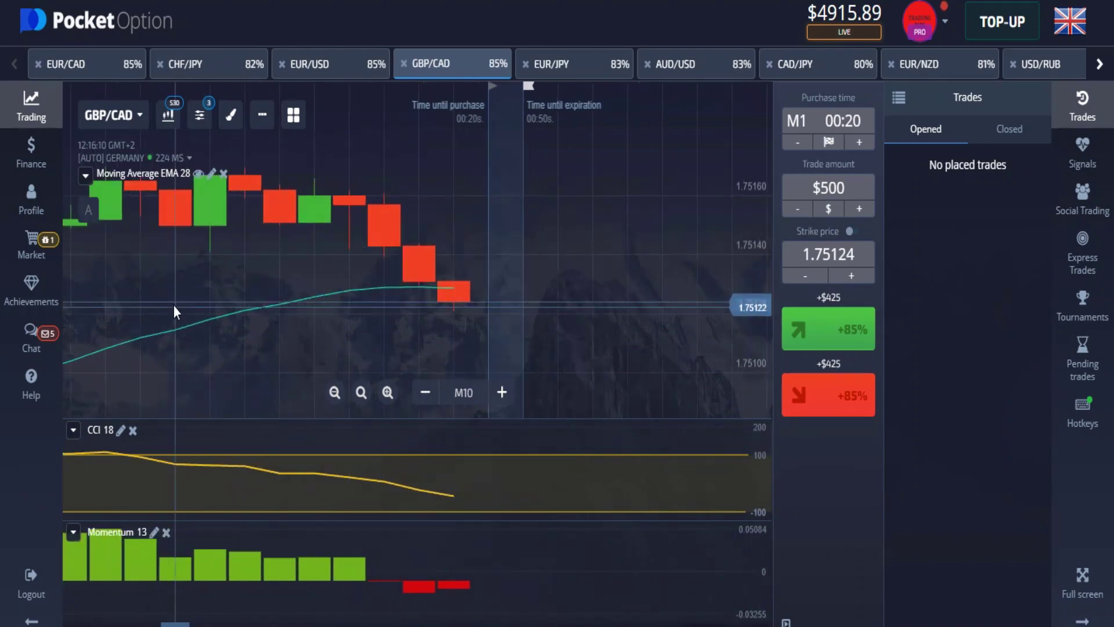
left_click(819, 185)
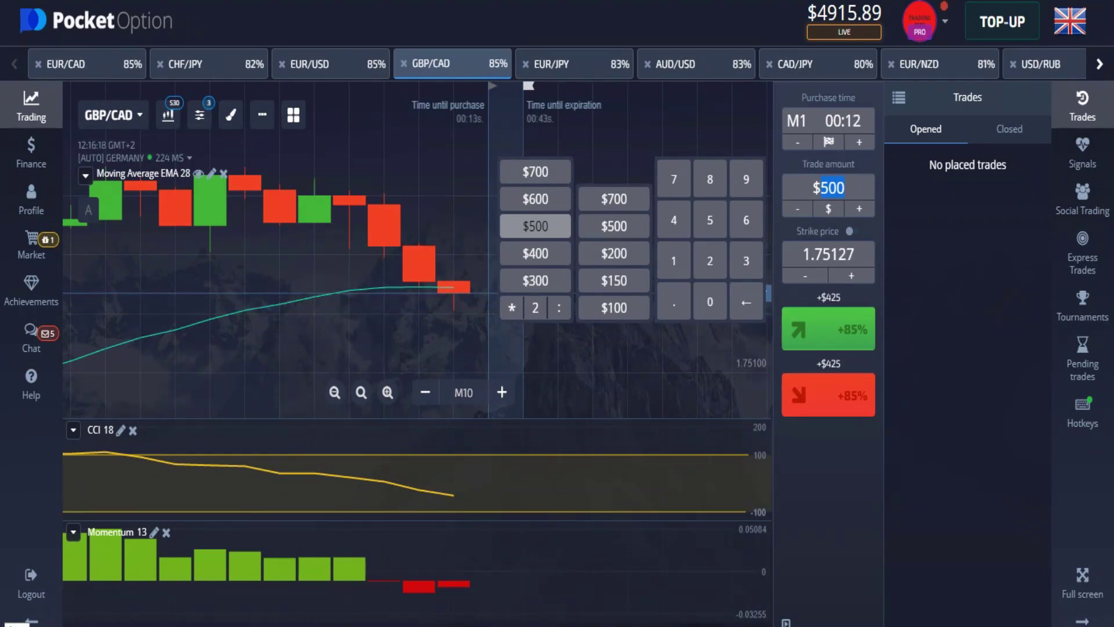
type("1")
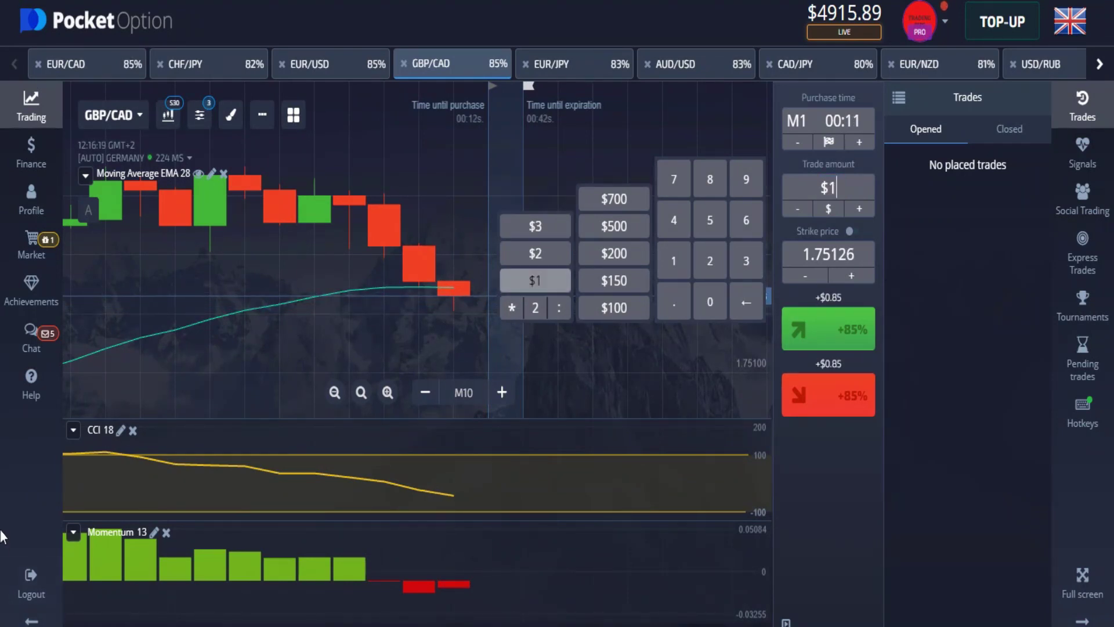
type("000")
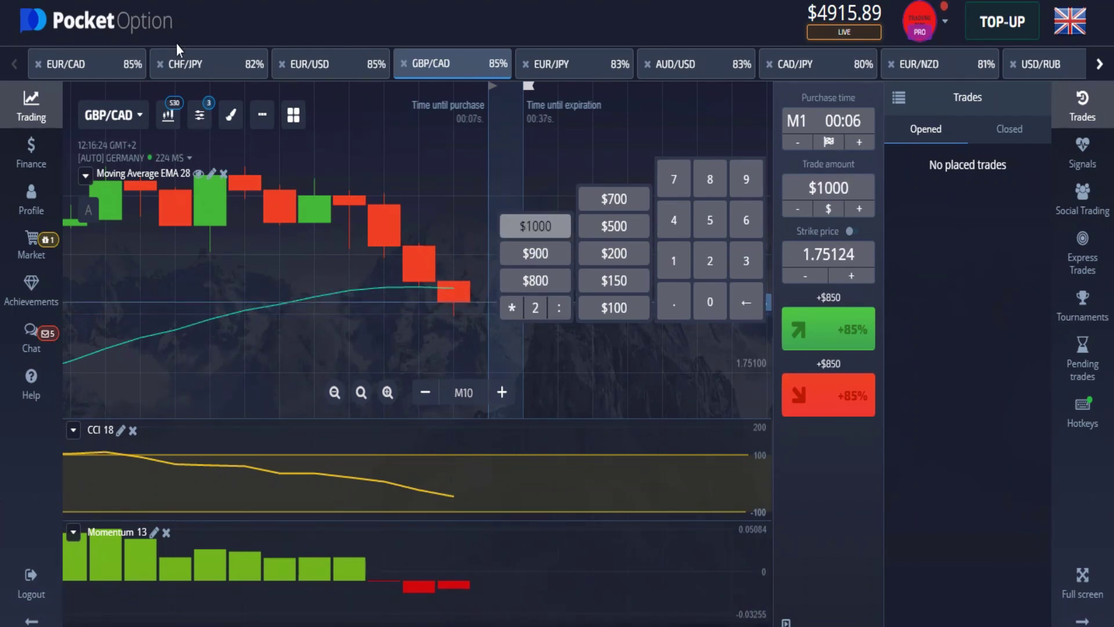
left_click(406, 273)
scroll(411, 357, "down", 3)
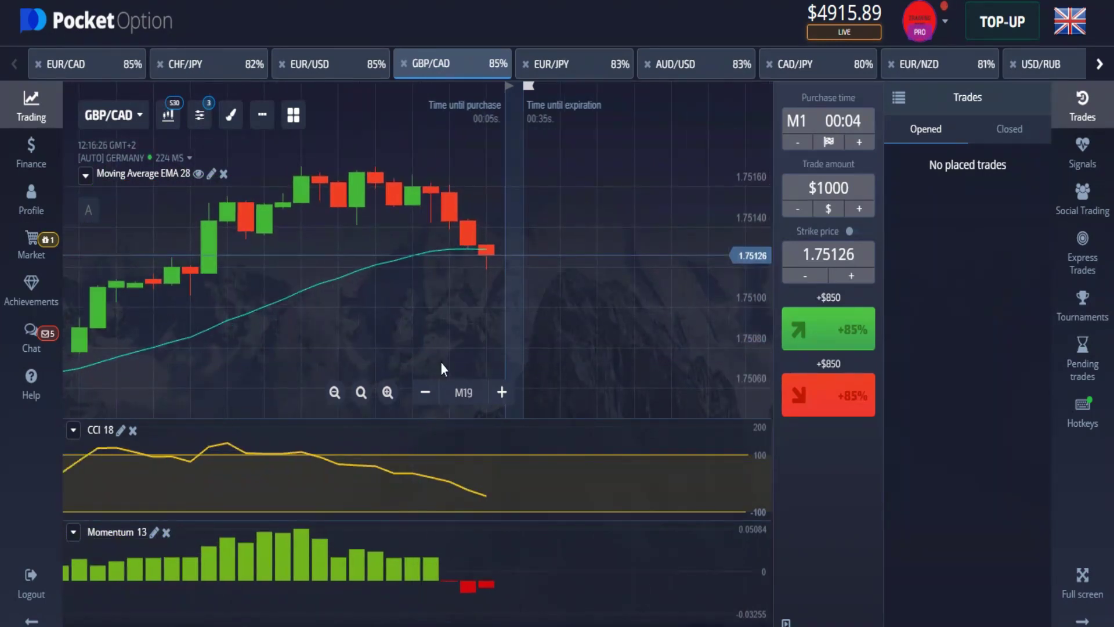
- Check the EUR/JPY, AUD/USD, EUR/USD and GBP/CAD charts for a trade entry
left_click(577, 83)
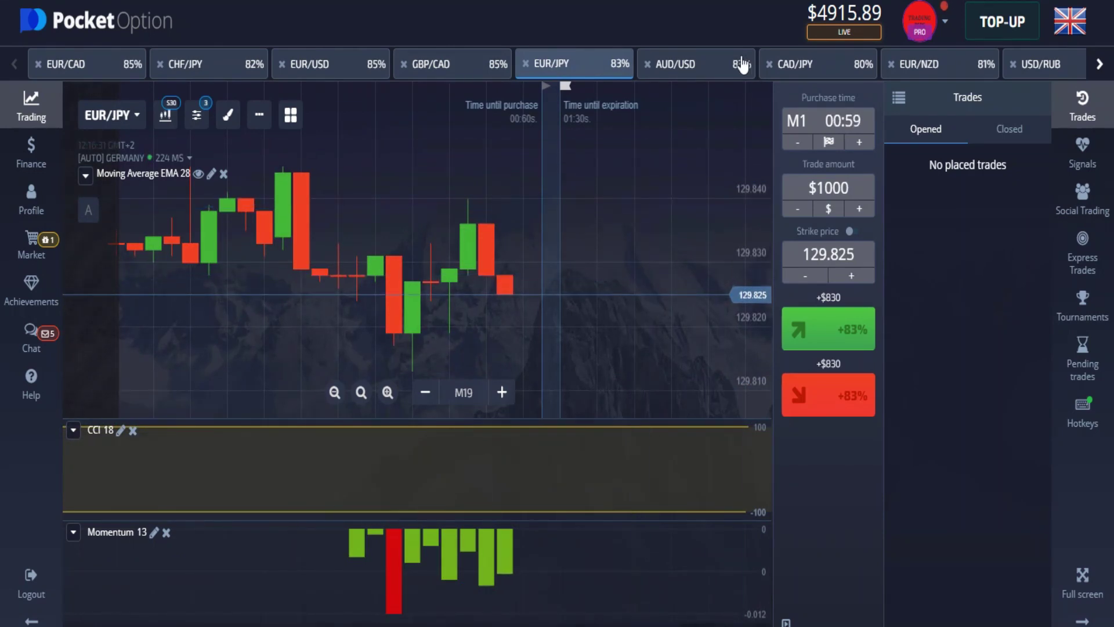
left_click(692, 64)
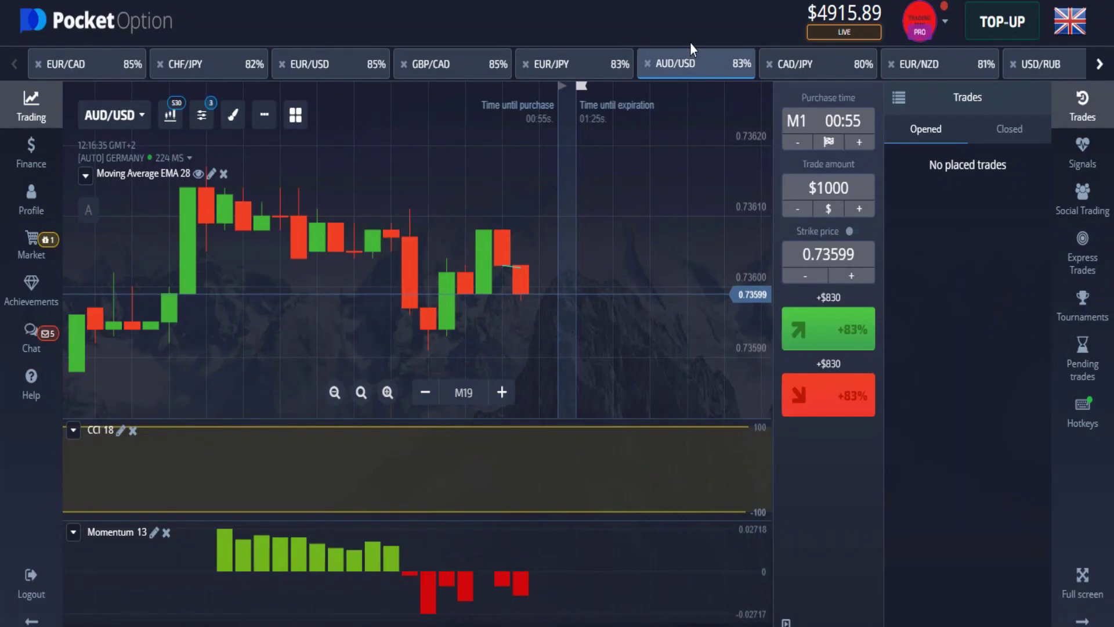
scroll(488, 67, "down", 3)
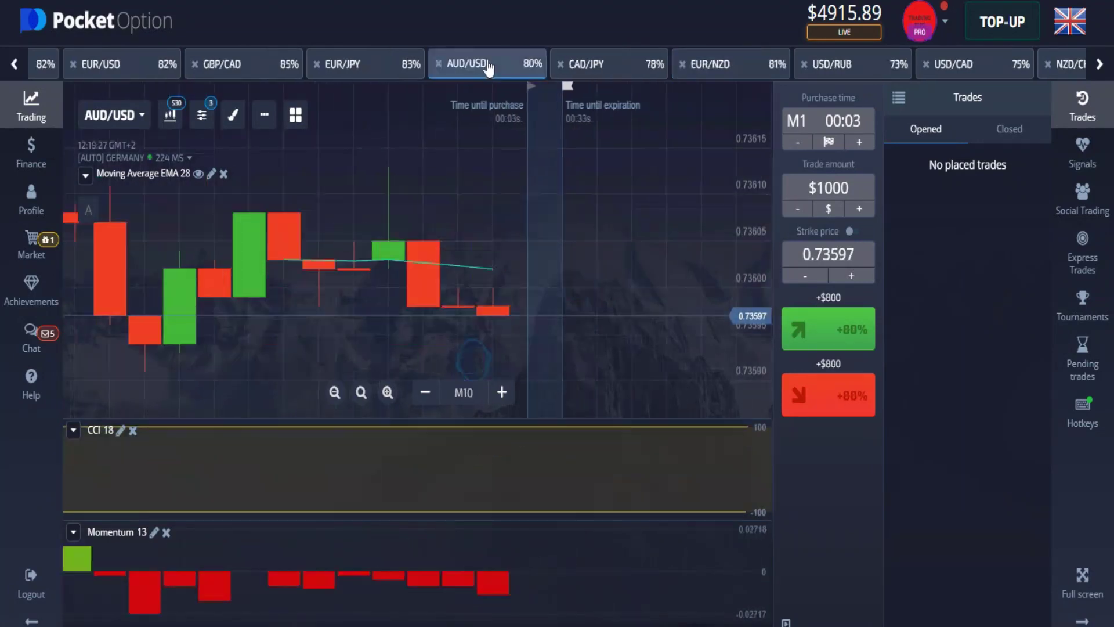
left_click(111, 63)
left_click(14, 64)
left_click(453, 64)
- Examine the EUR/JPY chart against the EMA 28, CCI 18 and Momentum 13 indicators and place a $1000 M1 trade on a falling price
left_click(574, 64)
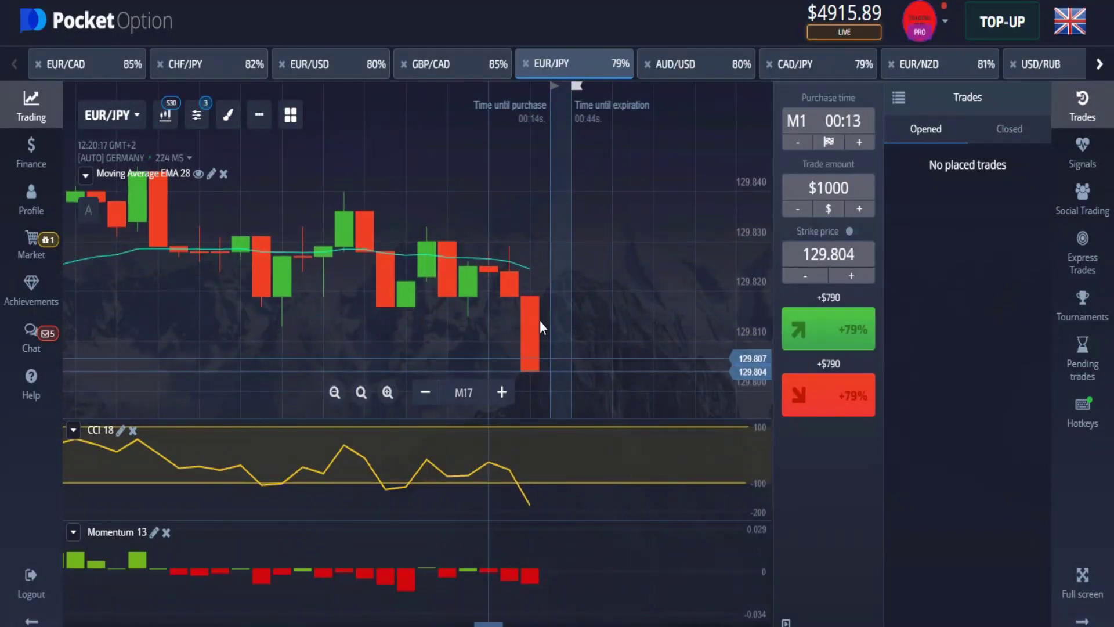
scroll(598, 298, "up", 5)
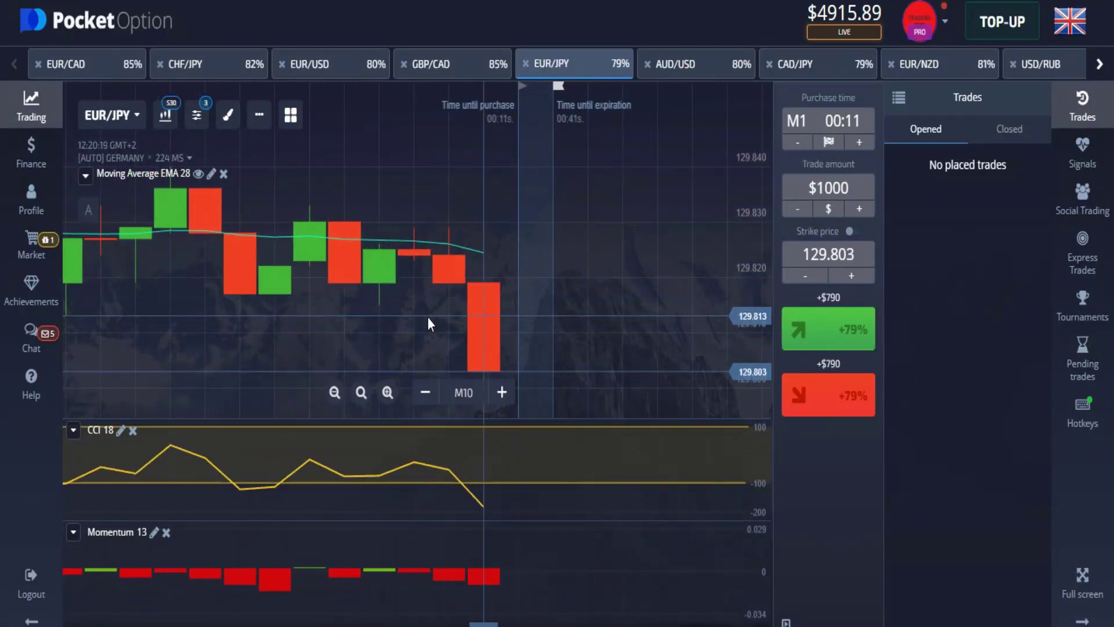
scroll(293, 342, "up", 2)
scroll(625, 287, "down", 4)
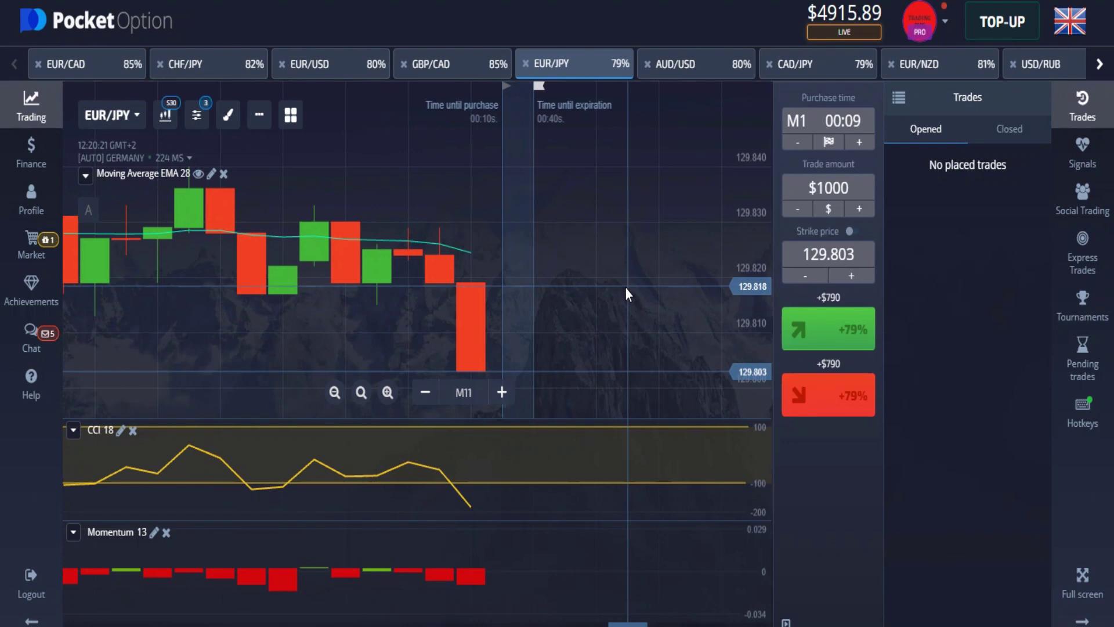
scroll(626, 288, "down", 3)
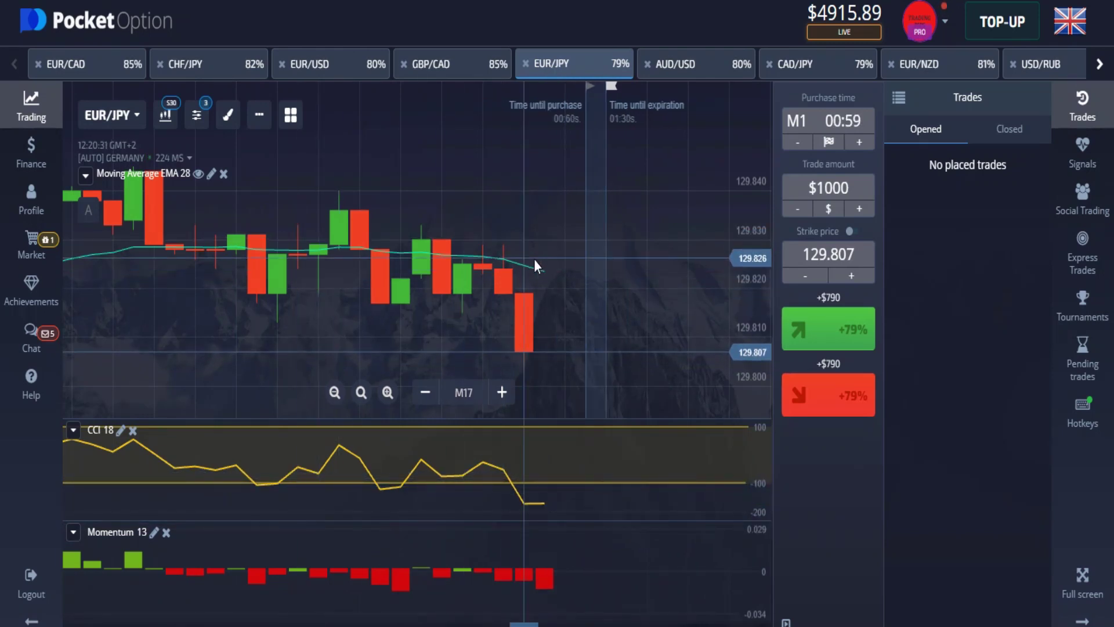
scroll(583, 350, "up", 3)
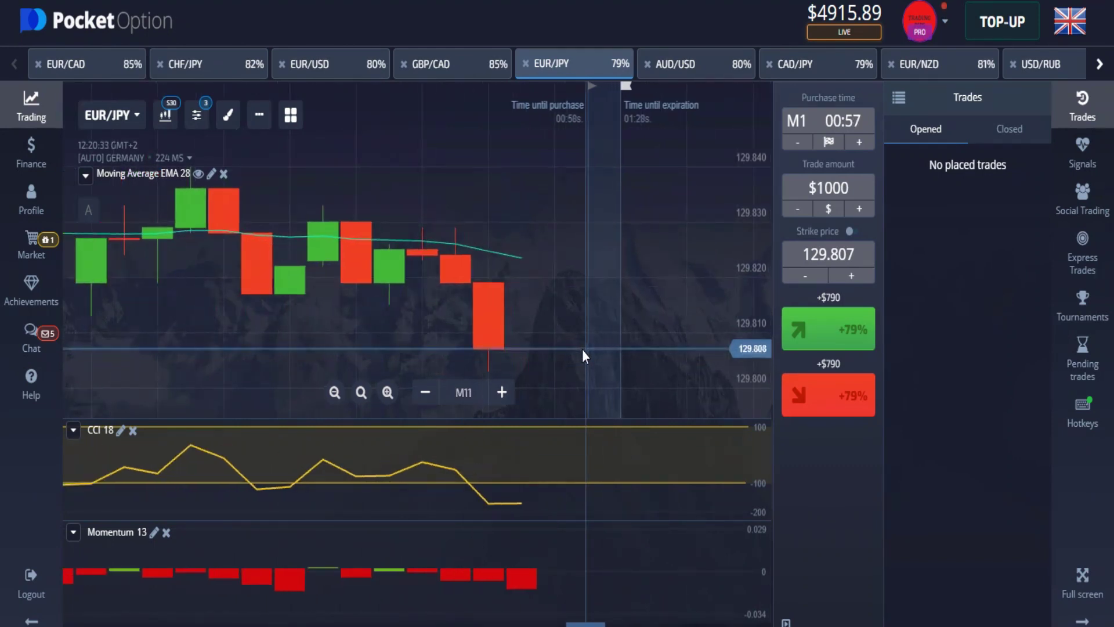
left_click(794, 411)
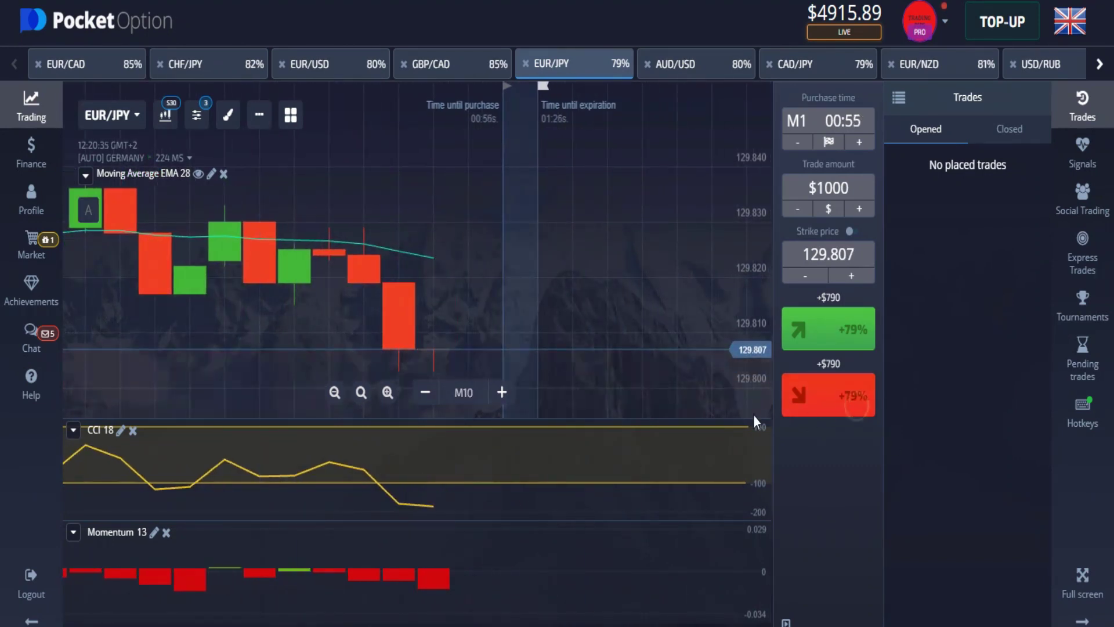
- Follow the open $1000 EUR/JPY trade against the indicators until it expires and dismiss the result notification
scroll(523, 328, "down", 2)
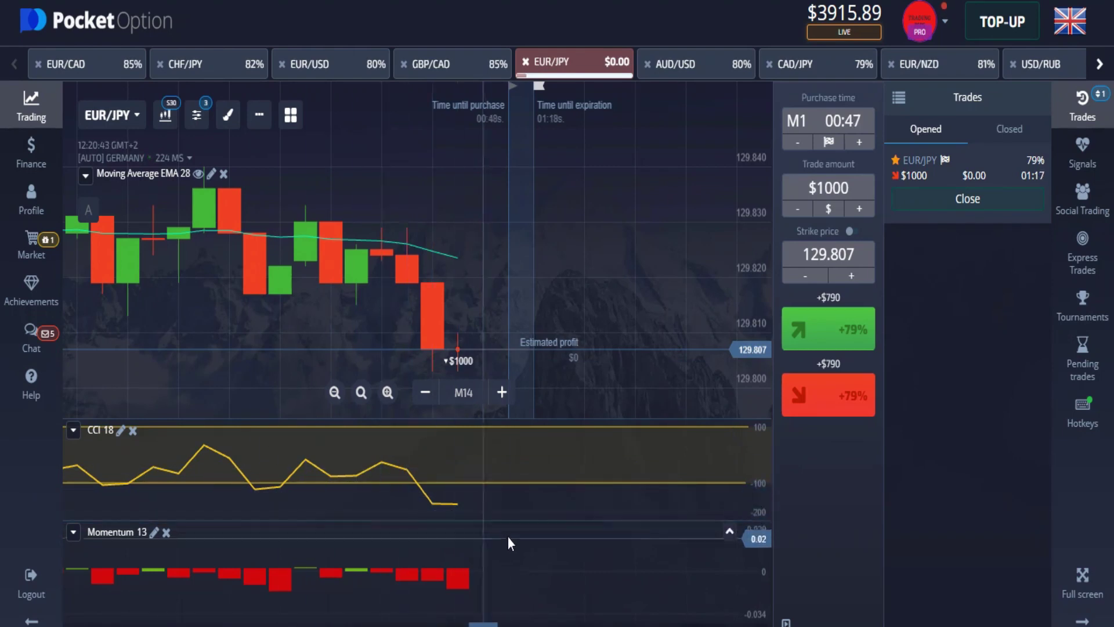
scroll(465, 495, "up", 2)
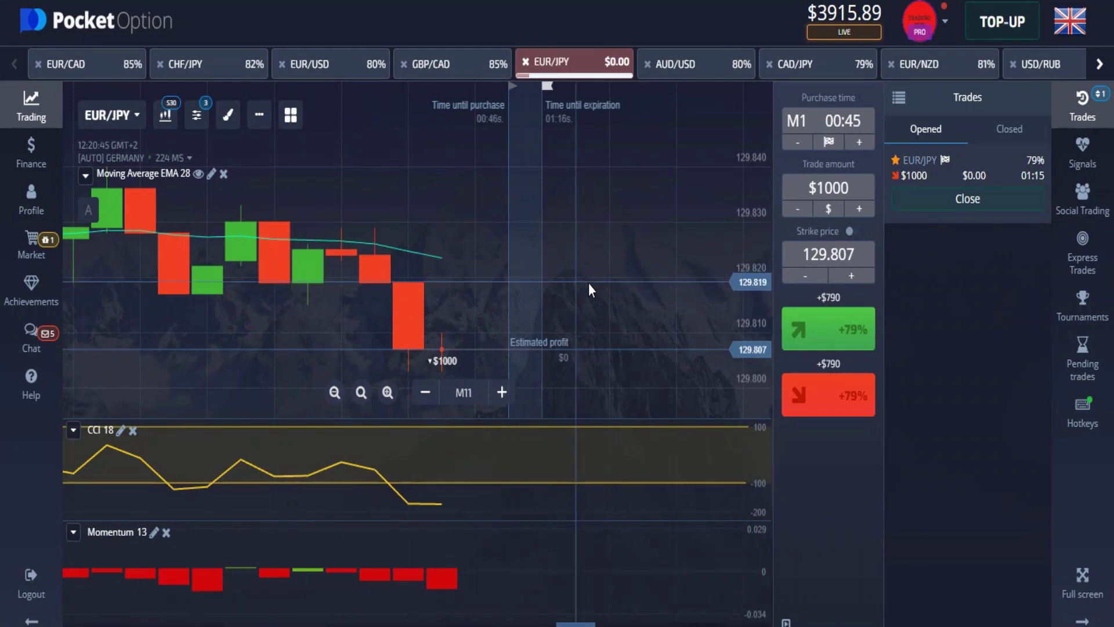
scroll(589, 283, "up", 1)
scroll(589, 283, "down", 4)
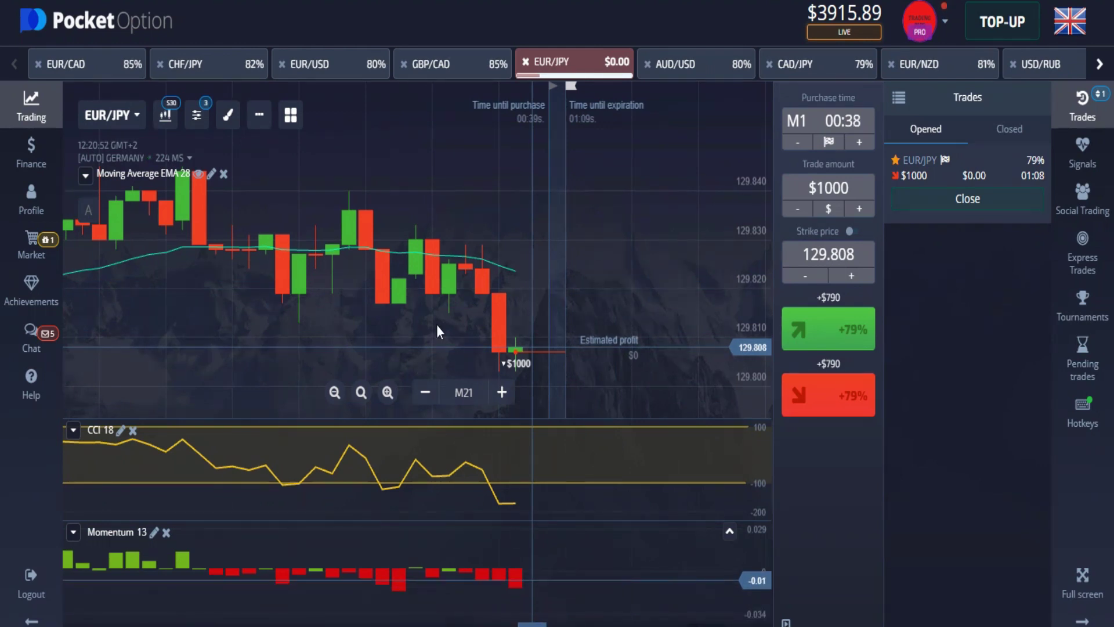
scroll(447, 348, "up", 3)
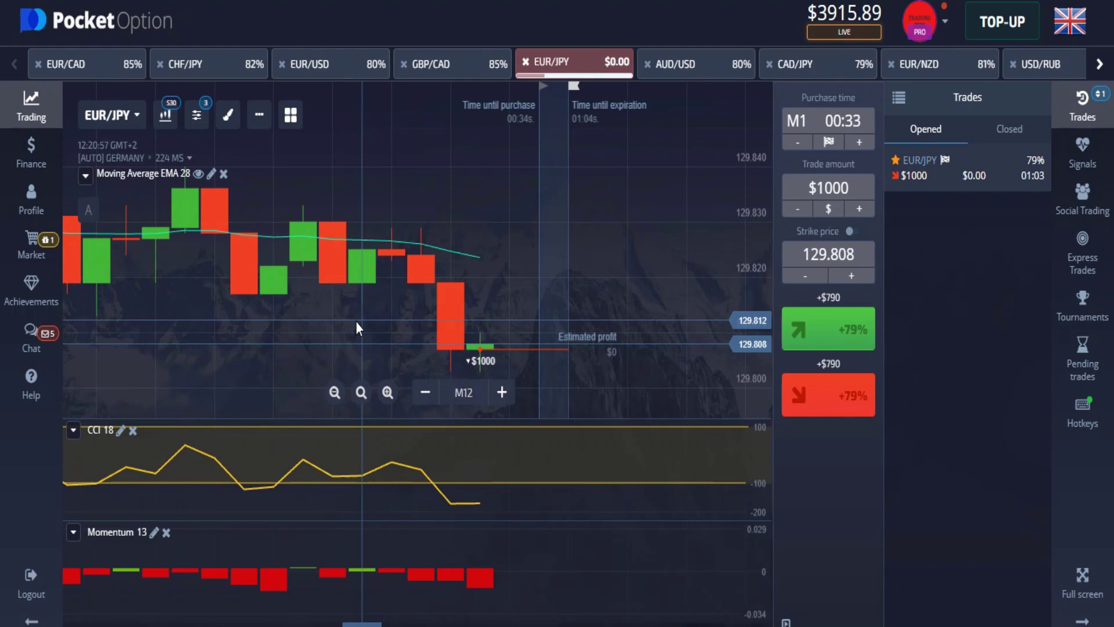
scroll(709, 413, "up", 1)
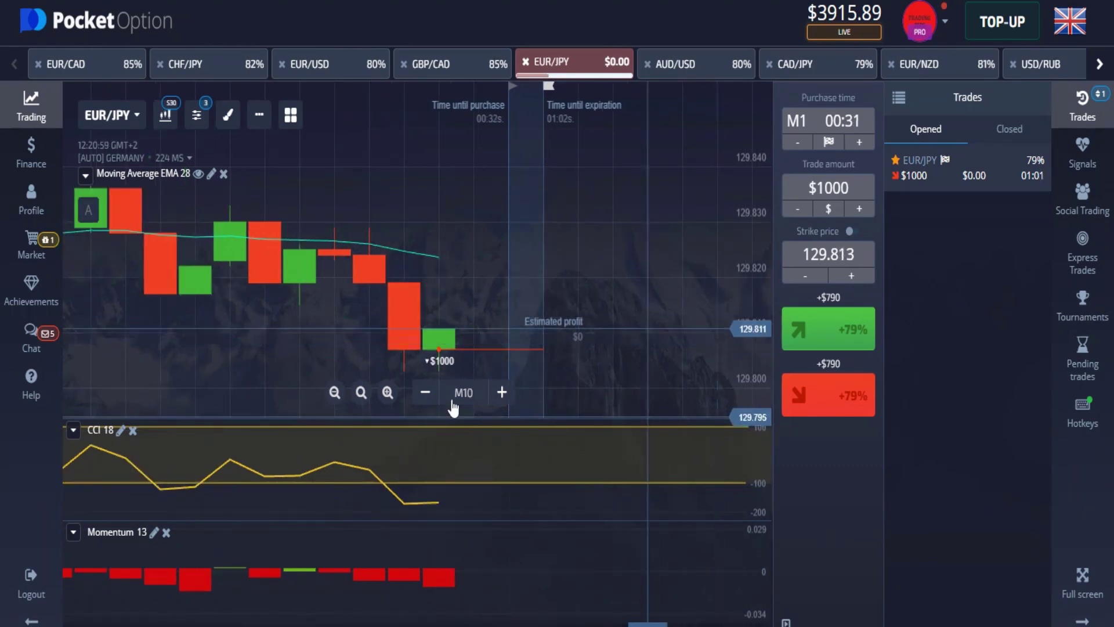
scroll(590, 308, "down", 3)
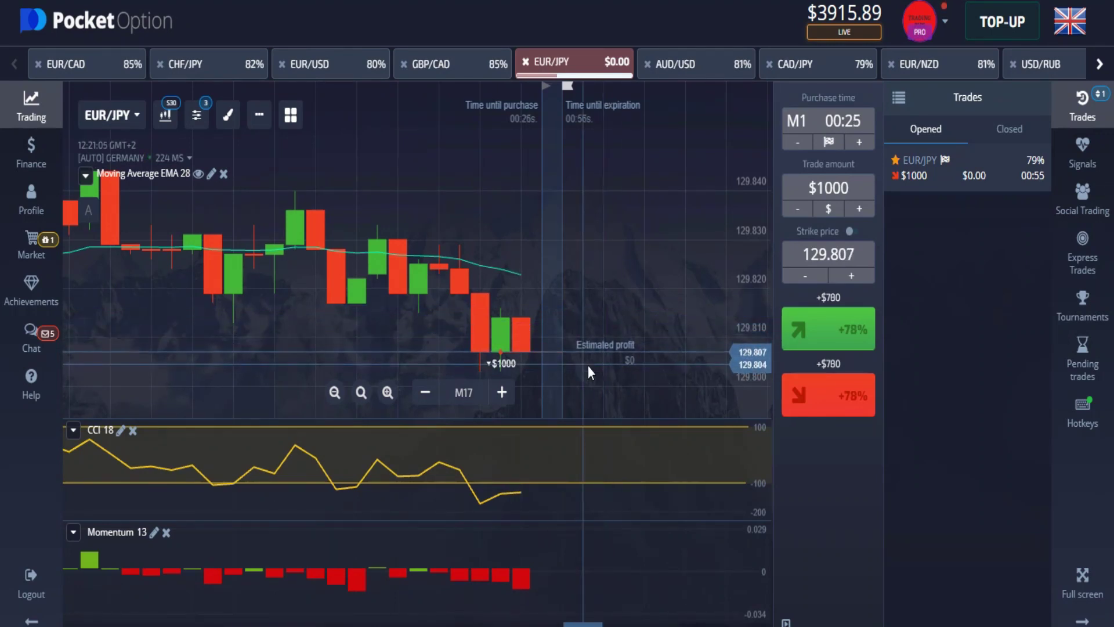
scroll(587, 366, "up", 2)
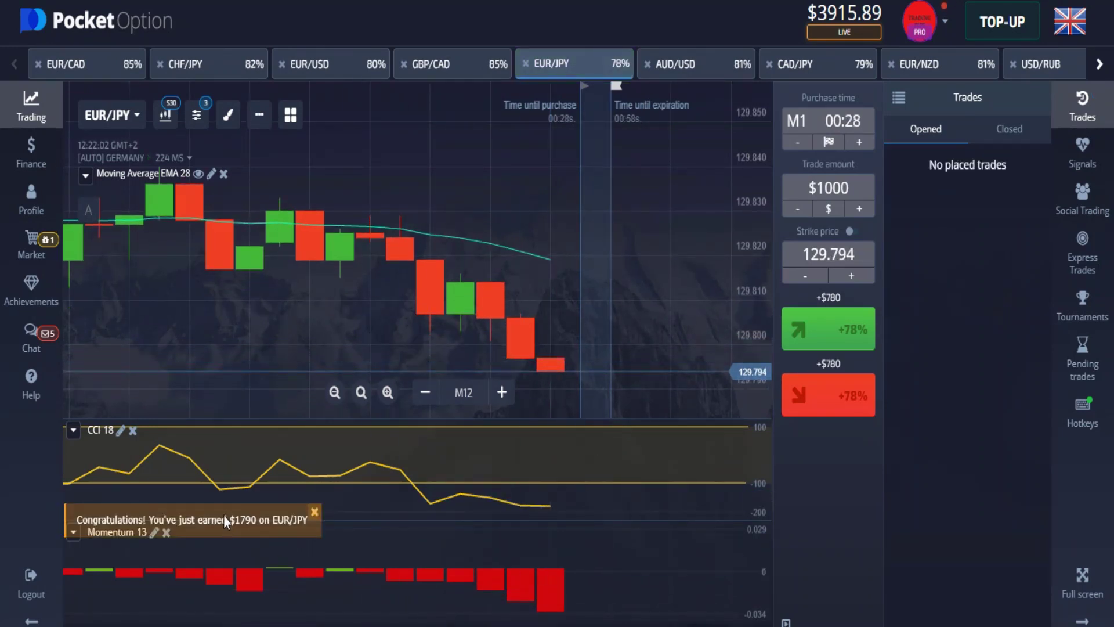
left_click(314, 511)
- Review the EUR/JPY price history around the EMA 28 line together with the CCI 18 and Momentum 13 readings
scroll(694, 362, "up", 1)
scroll(693, 361, "down", 4)
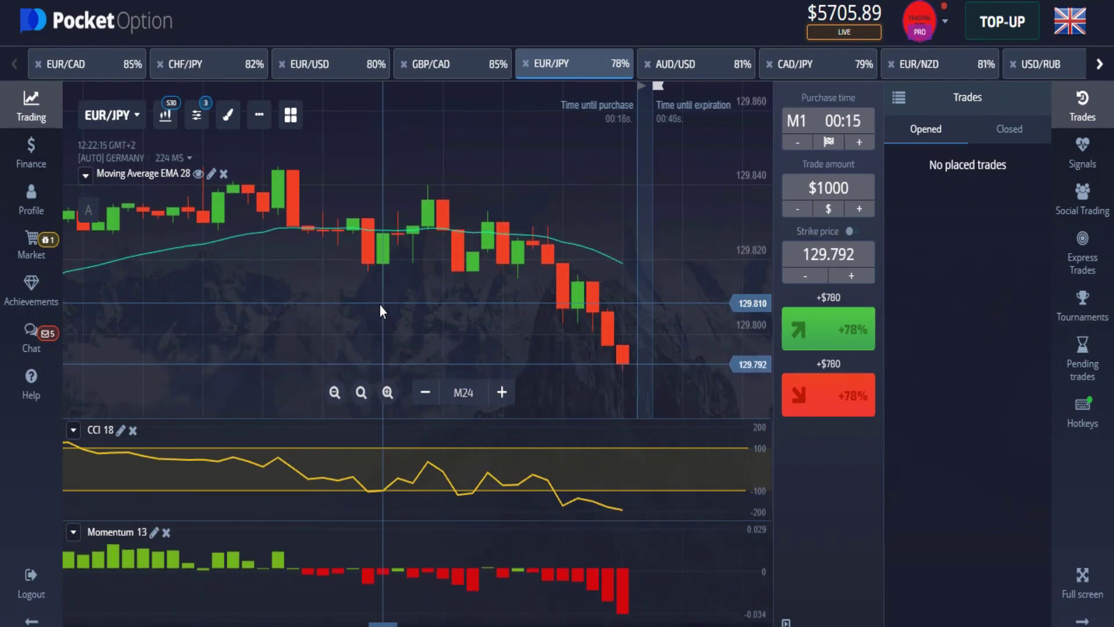
scroll(606, 137, "down", 2)
scroll(606, 137, "down", 1)
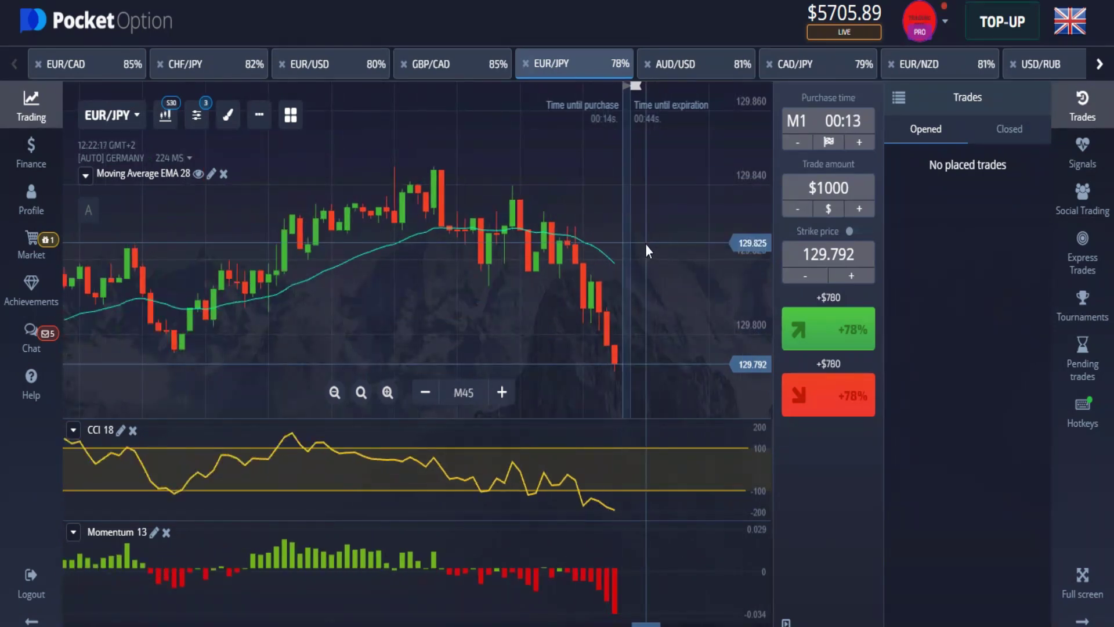
scroll(645, 243, "down", 1)
scroll(604, 250, "up", 1)
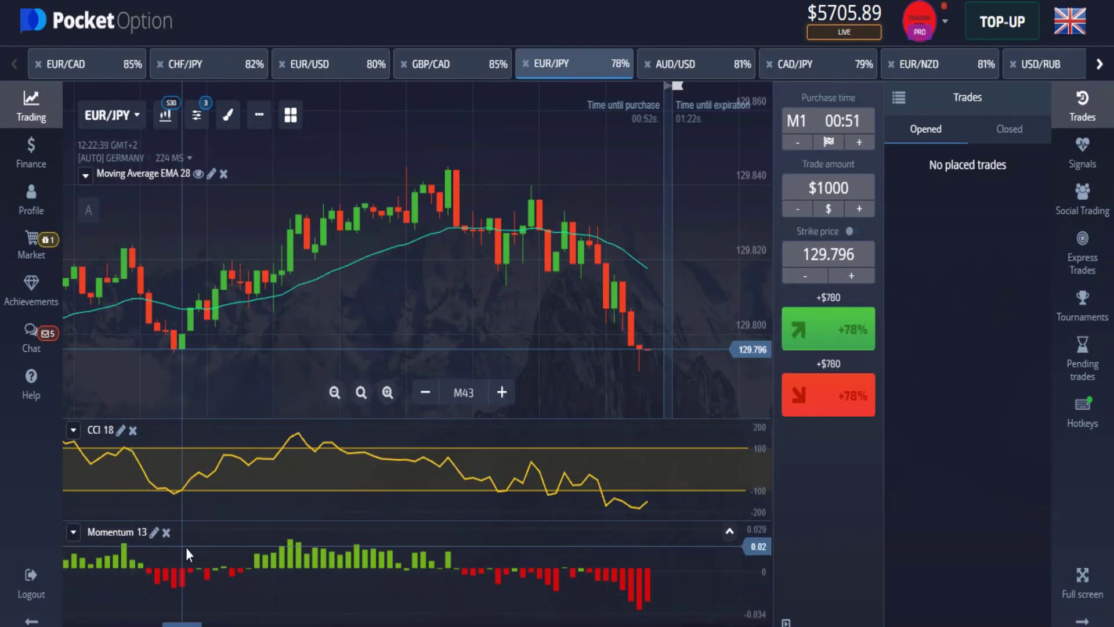
scroll(641, 256, "up", 1)
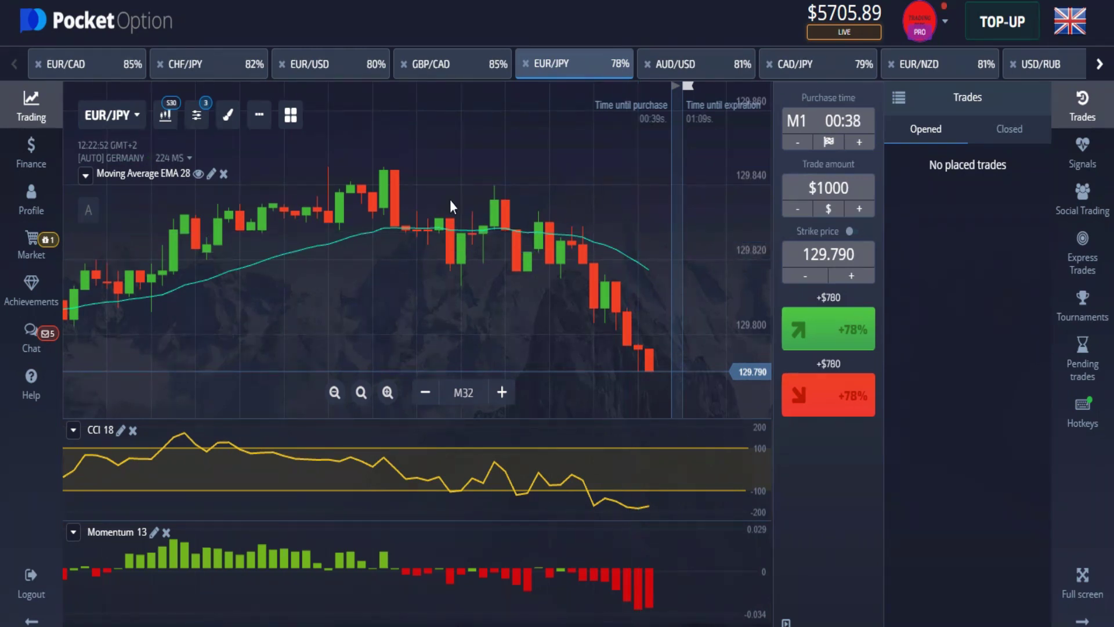
scroll(559, 409, "up", 2)
left_click_drag(418, 346, 294, 332)
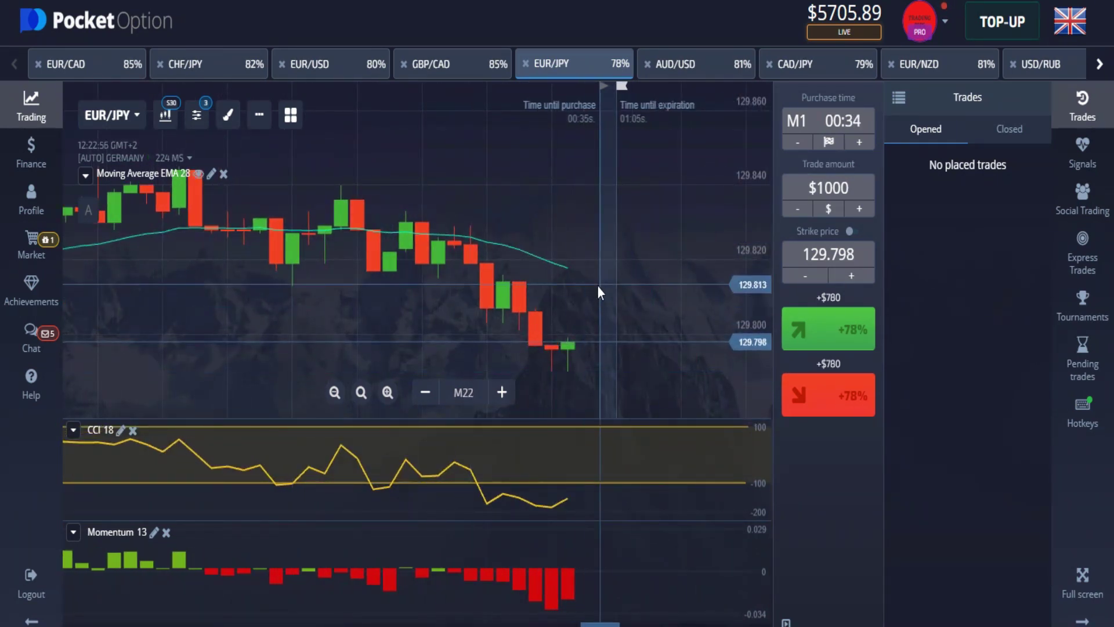
scroll(598, 287, "down", 3)
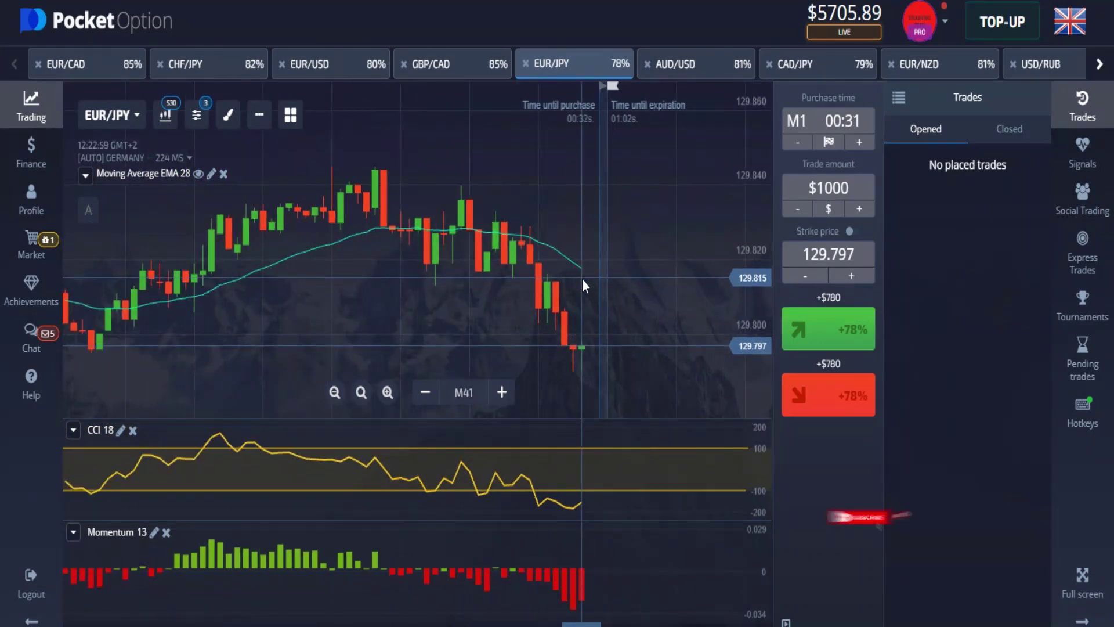